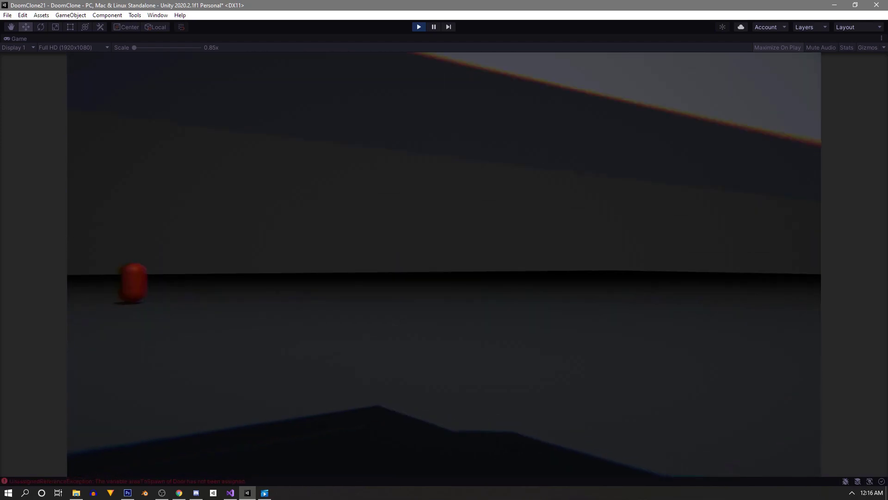
key(w)
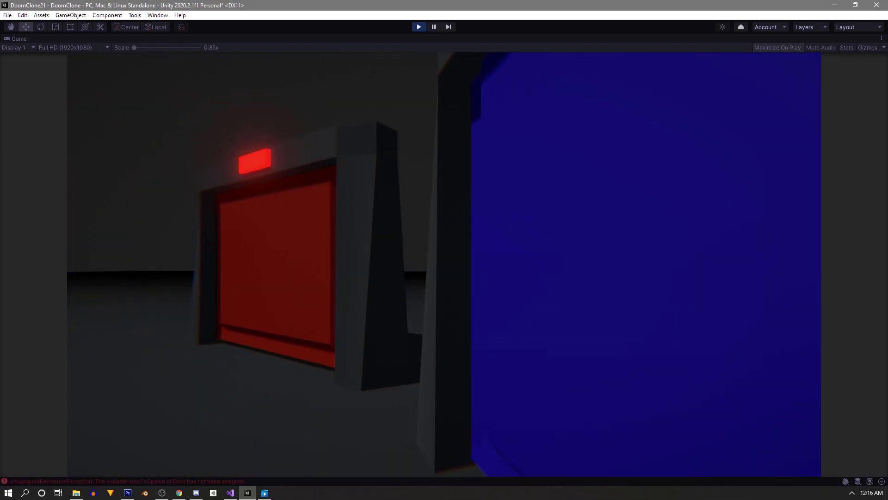
key(w)
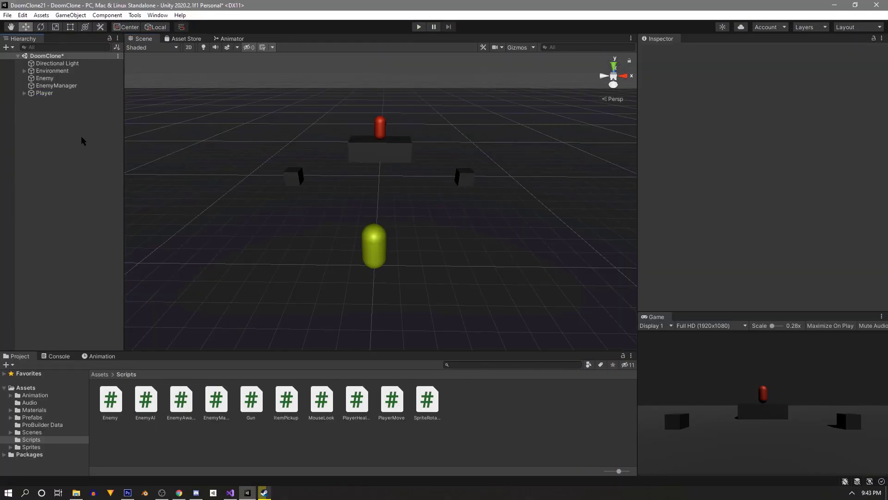
- Create an empty object named BaseDoor in the scene and reset its transform
right_click(81, 137)
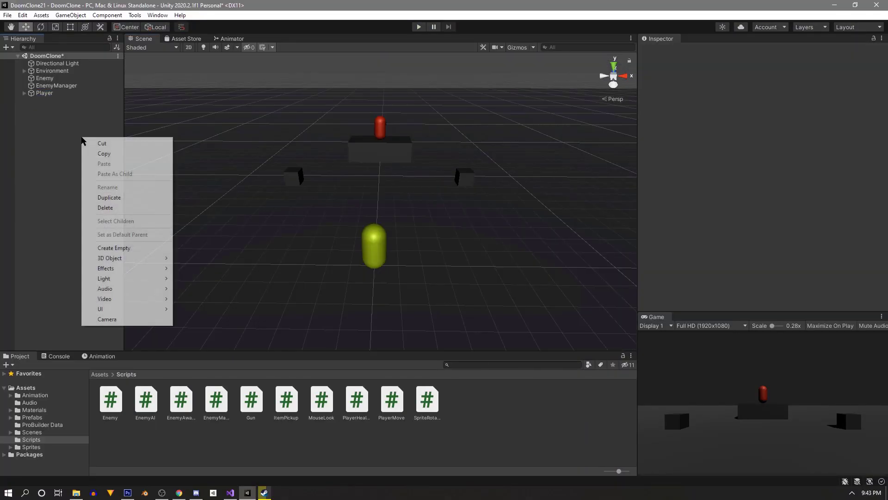
click(157, 249)
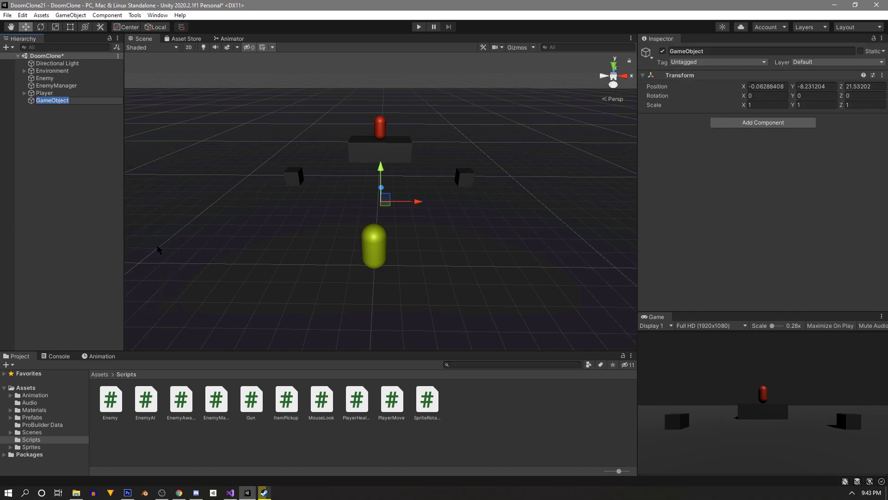
text(BaseDoor)
key(Return)
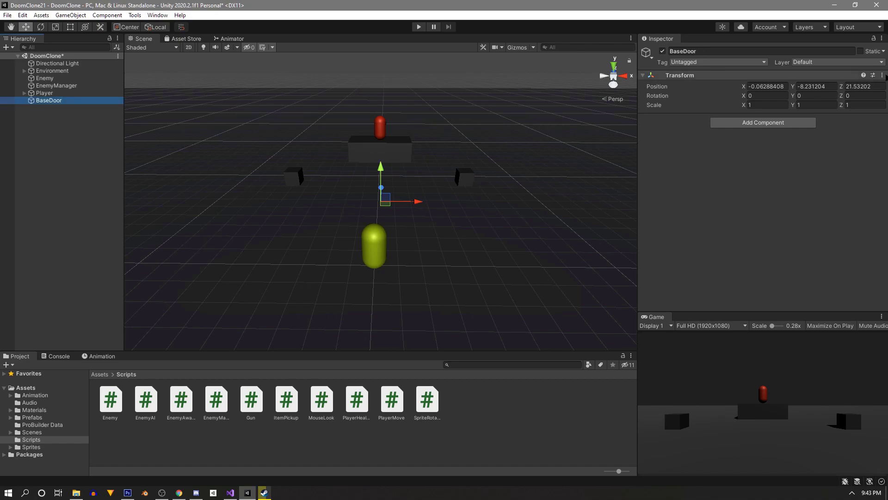
click(882, 75)
click(805, 85)
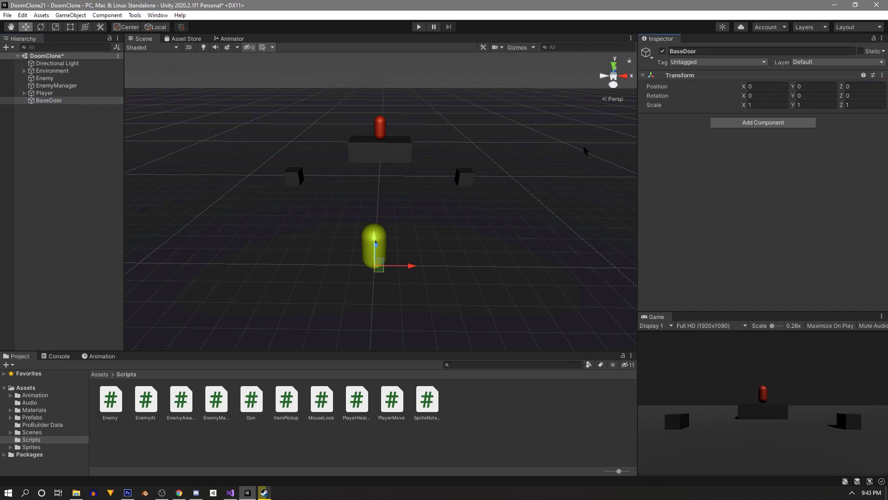
- Add an empty child object named DoorFrame under BaseDoor
right_click(50, 102)
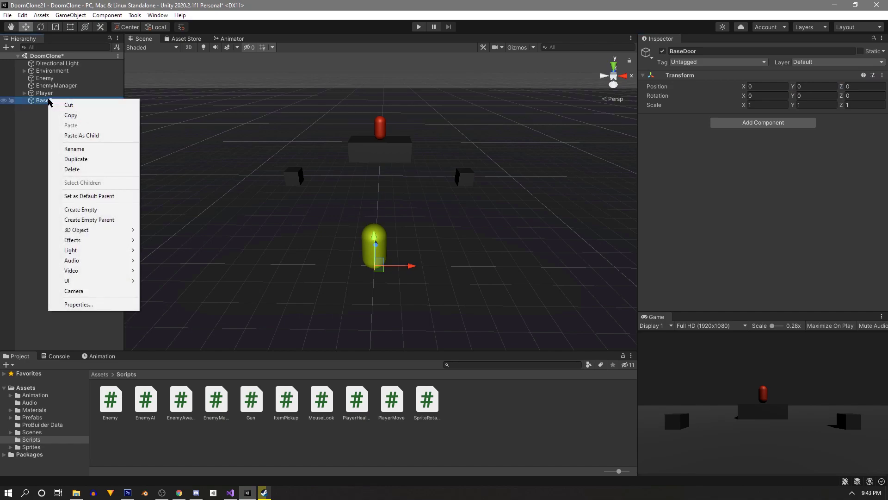
click(92, 210)
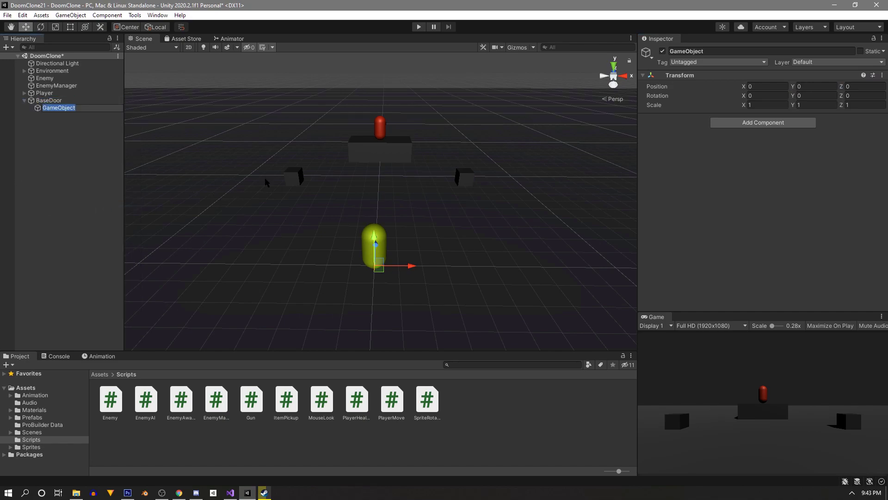
text(DoorFrame)
key(Return)
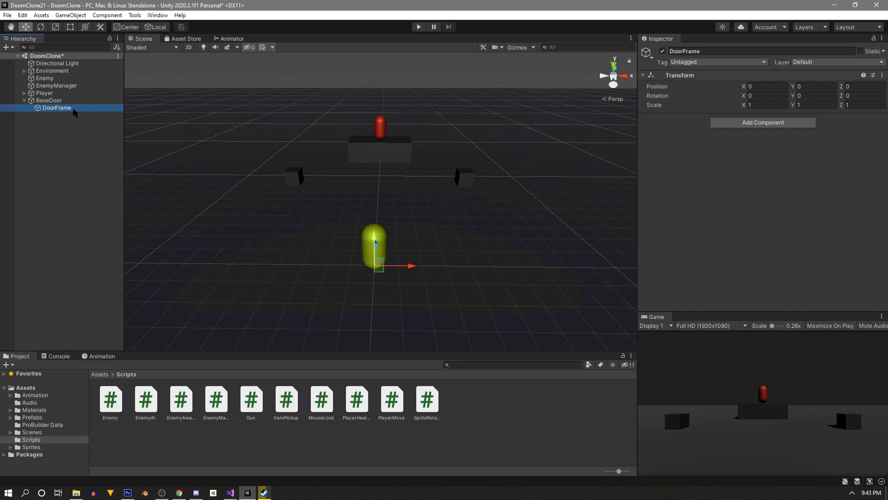
- Duplicate DoorFrame and rename the copy Door, keeping it under BaseDoor
key(ctrl+d)
key(F2)
text(Door)
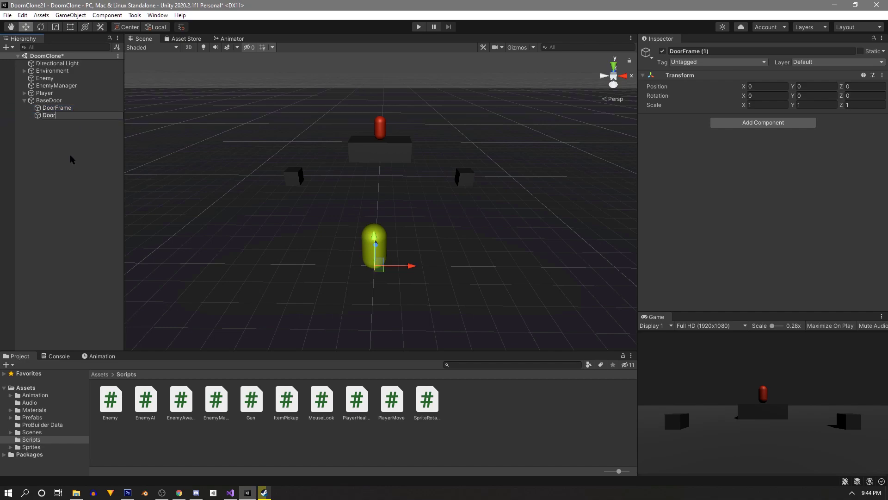
key(Return)
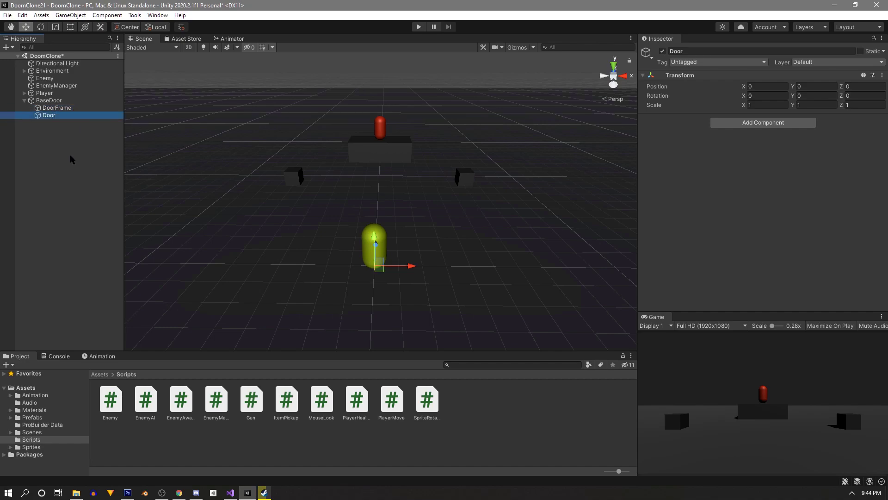
click(97, 153)
- Add a cube to DoorFrame as the lintel, raised to Y 3.5 and stretched to about 5.5 along X
right_click(65, 107)
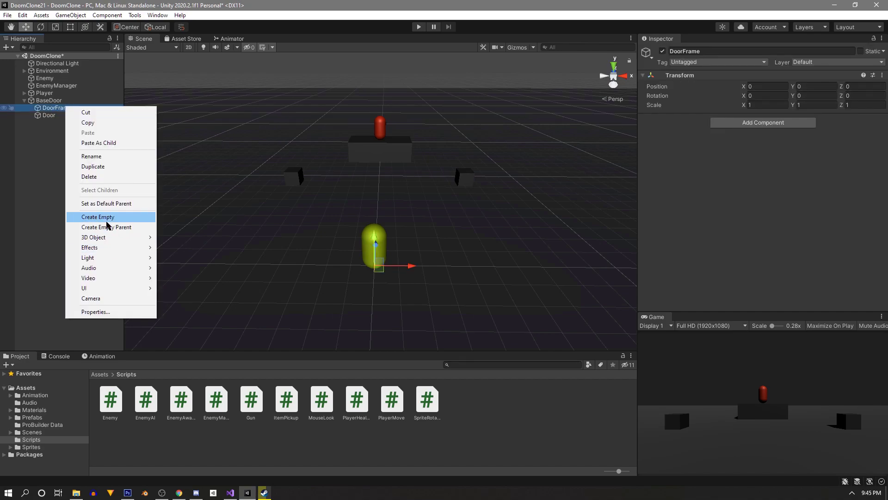
mouse_move(106, 238)
click(172, 237)
drag(373, 237, 373, 161)
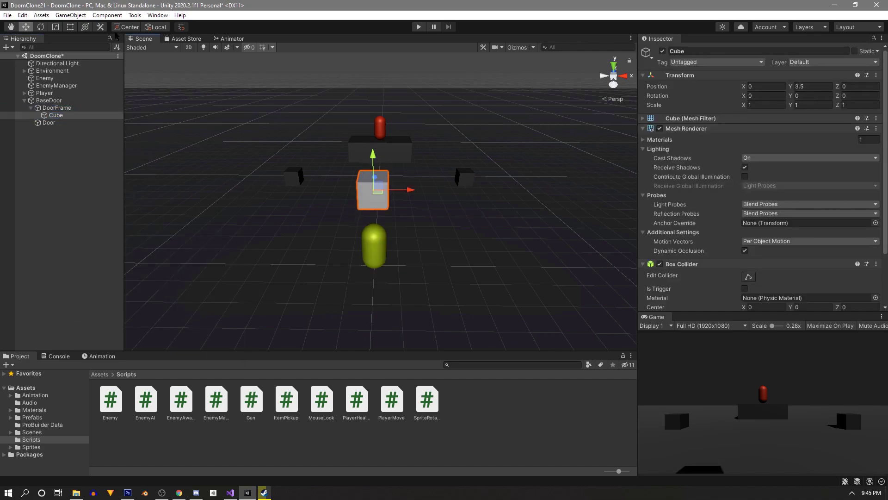
key(t)
click(55, 28)
drag(409, 190, 581, 188)
- Duplicate the lintel cube into two upright side posts to complete the placeholder door frame
click(55, 115)
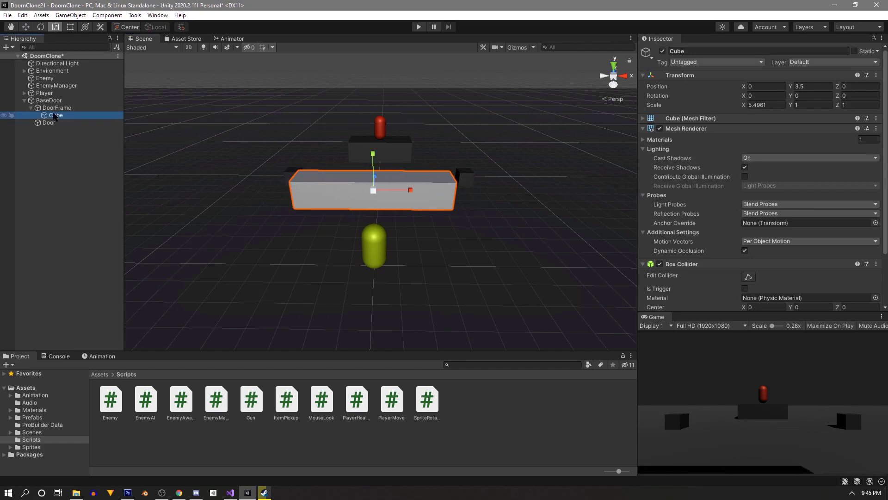
key(ctrl+d)
click(41, 27)
ctrl+drag(383, 156, 60, 88)
key(r)
drag(374, 220, 374, 264)
key(w)
drag(406, 230, 462, 224)
key(ctrl+d)
- Add a cube under Door and scale and raise it to fill the opening between the frame posts
click(56, 137)
right_click(55, 138)
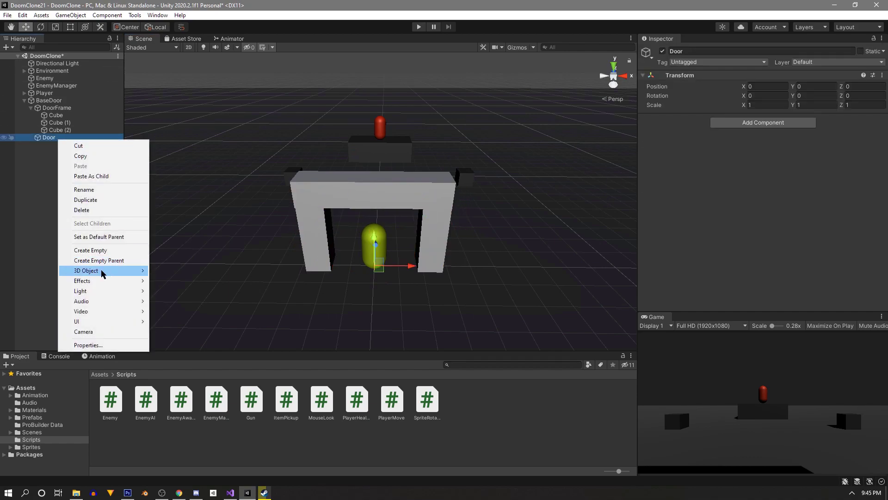
mouse_move(92, 271)
click(169, 271)
key(Return)
key(r)
drag(411, 265, 516, 266)
drag(376, 242, 376, 255)
drag(373, 236, 373, 153)
key(w)
drag(374, 245, 374, 206)
click(307, 74)
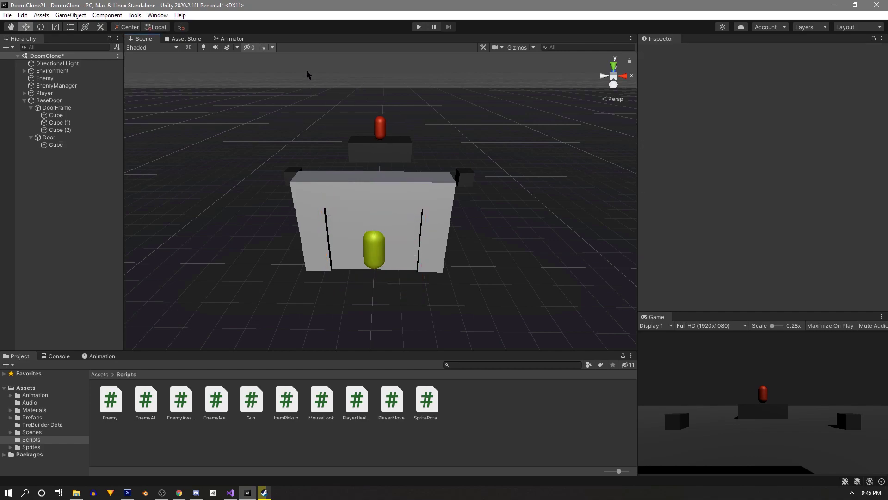
- Test the door hierarchy by moving BaseDoor aside and raising its Door child to Y 1
click(74, 137)
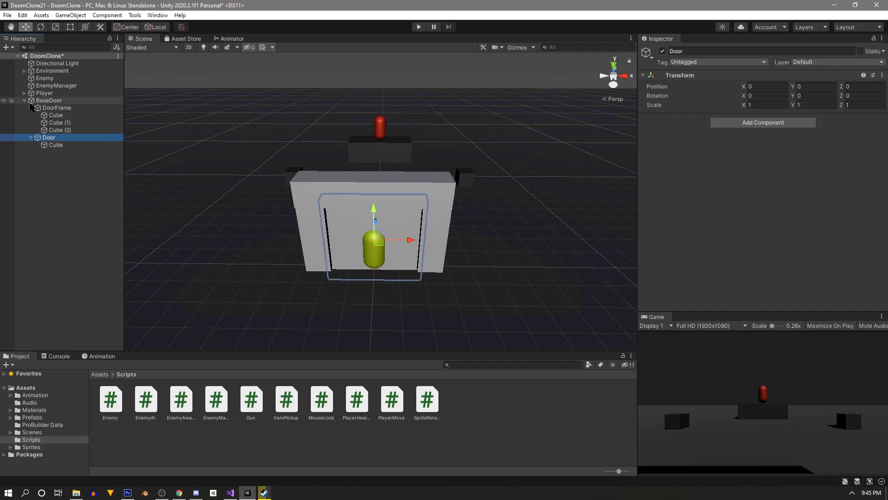
click(31, 108)
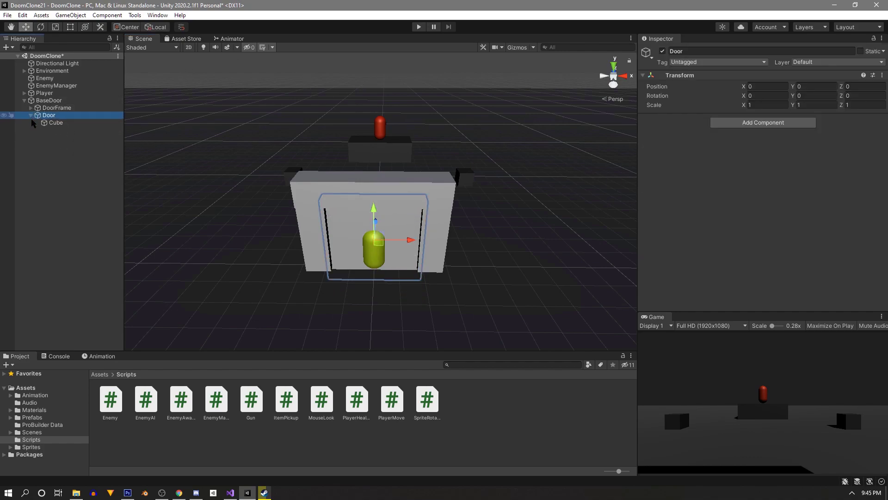
click(65, 100)
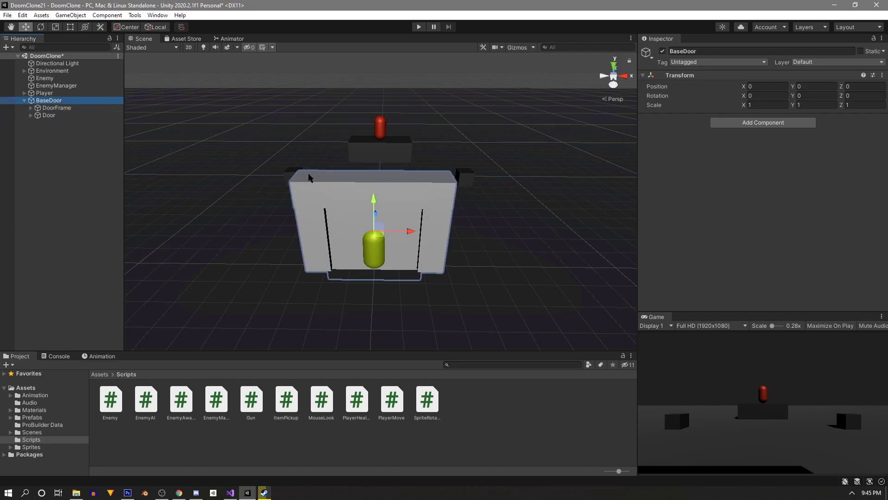
drag(378, 236, 273, 204)
click(49, 115)
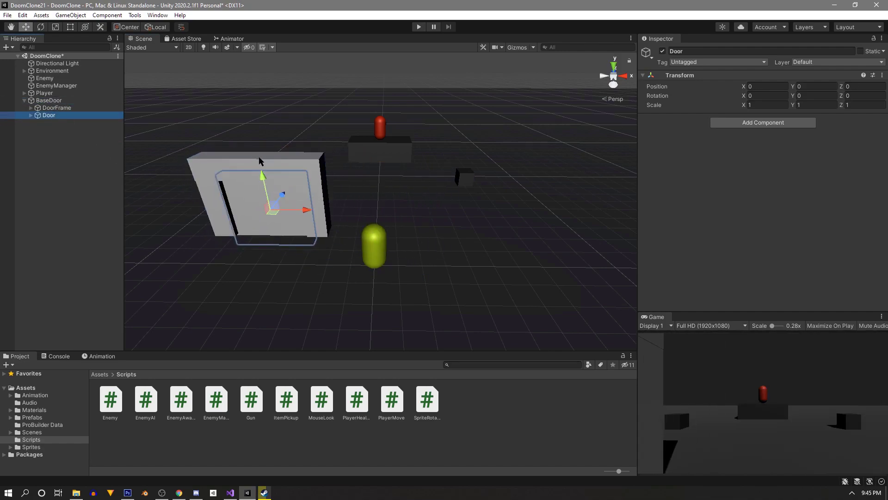
drag(260, 172, 239, 211)
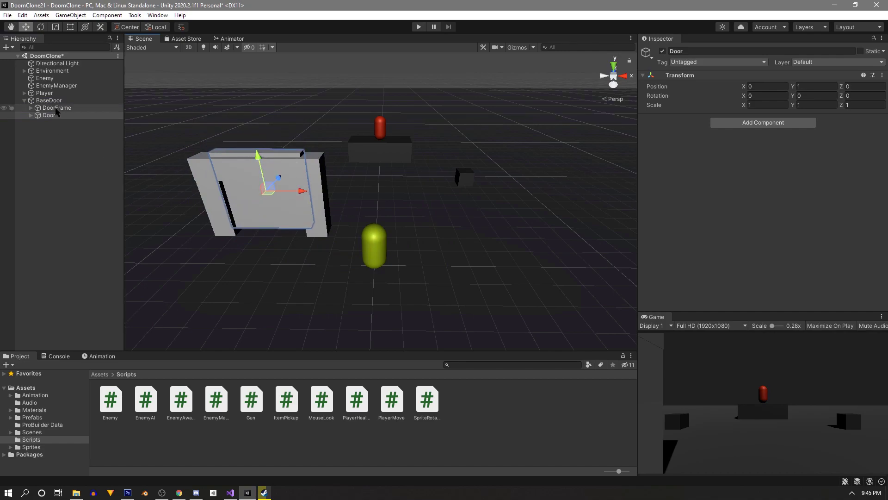
- Open the ProBuilder window
click(135, 15)
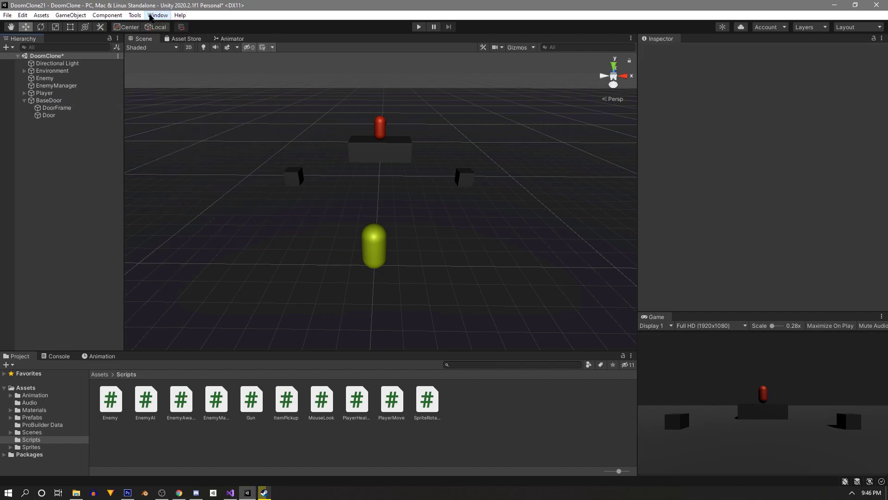
click(157, 15)
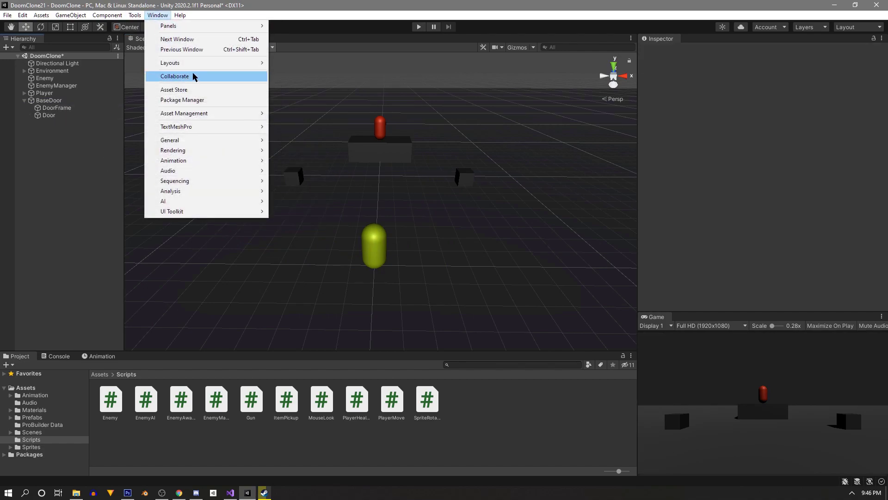
click(134, 14)
mouse_move(160, 26)
click(229, 26)
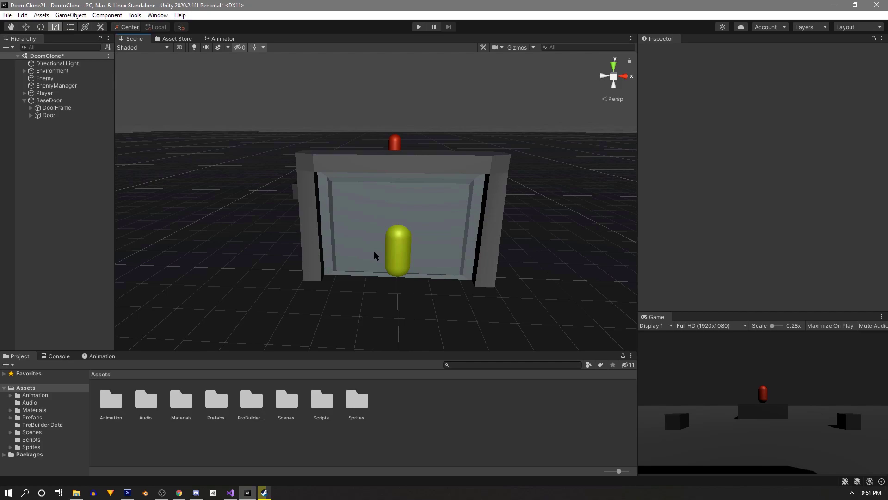
- Examine the components of FrameCube and DoorCube together, including their mesh renderers and mesh colliders
click(30, 107)
click(31, 122)
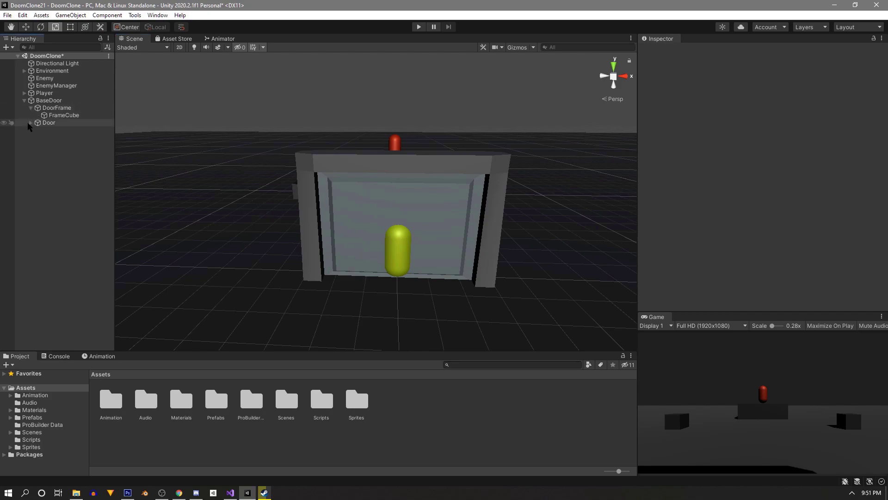
click(62, 129)
ctrl+click(64, 114)
key(w)
scroll(731, 204, down, 3)
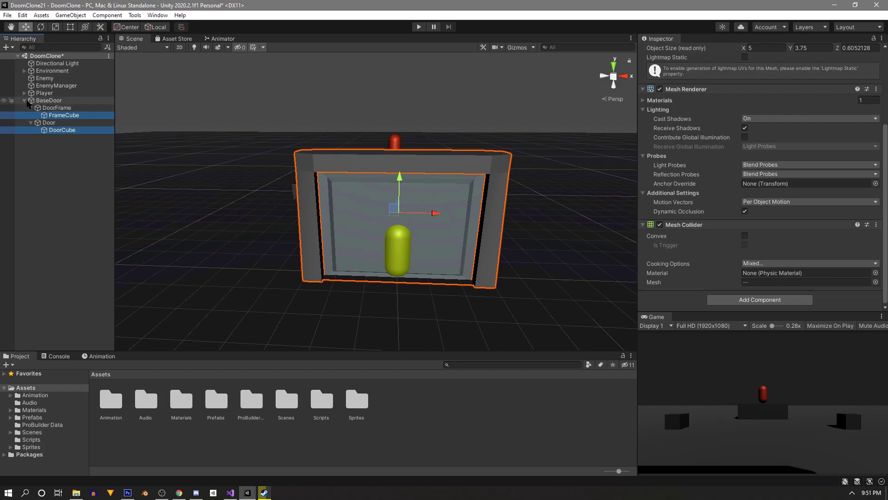
click(30, 122)
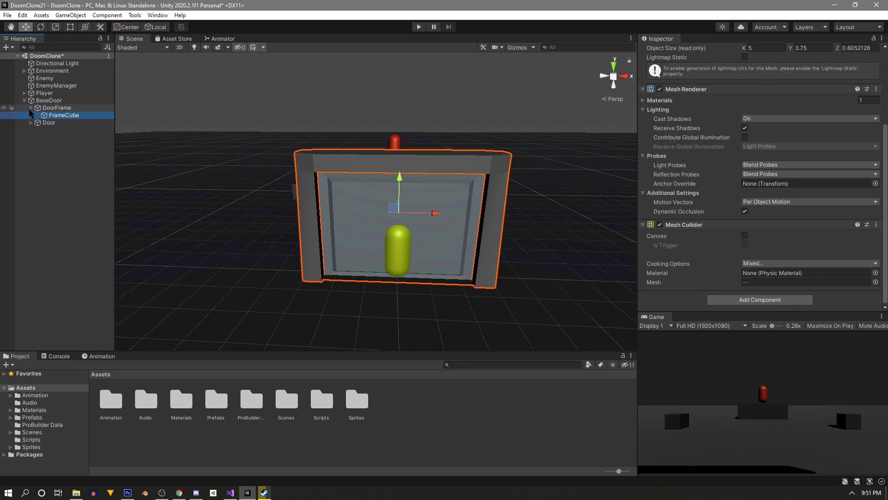
click(30, 107)
click(49, 143)
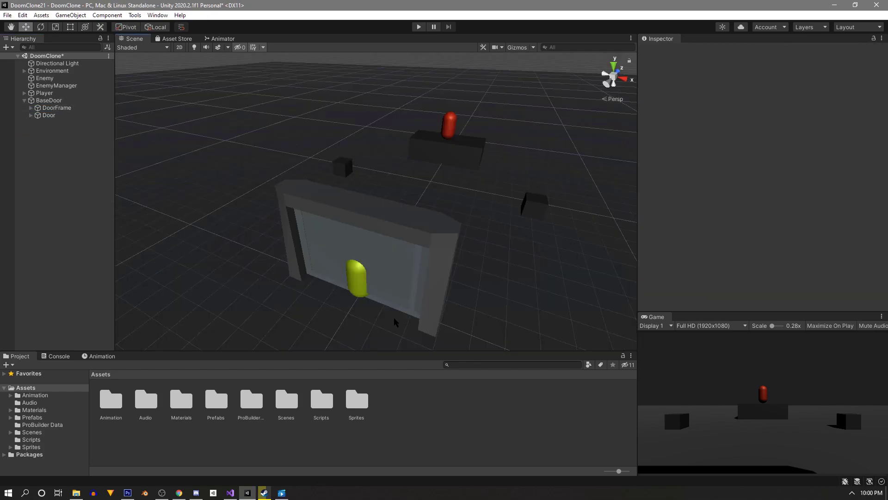
- Move BaseDoor forward, away from the player, to Z 7
click(49, 100)
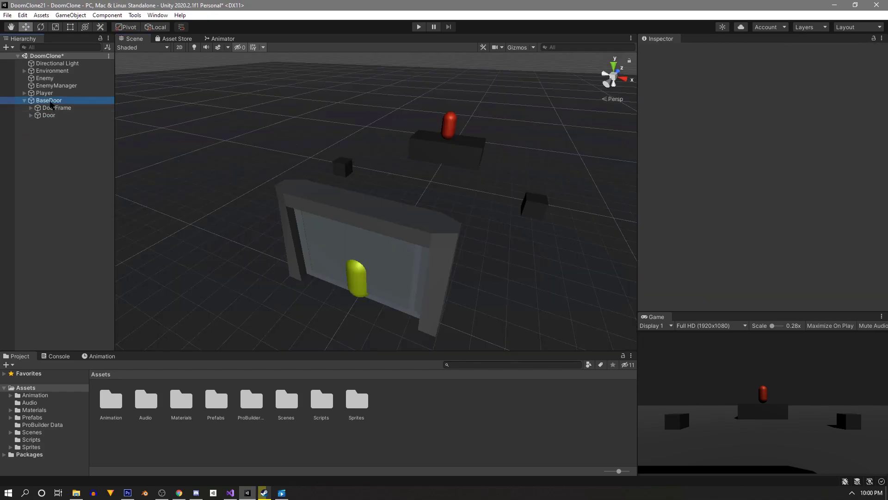
drag(373, 261, 425, 191)
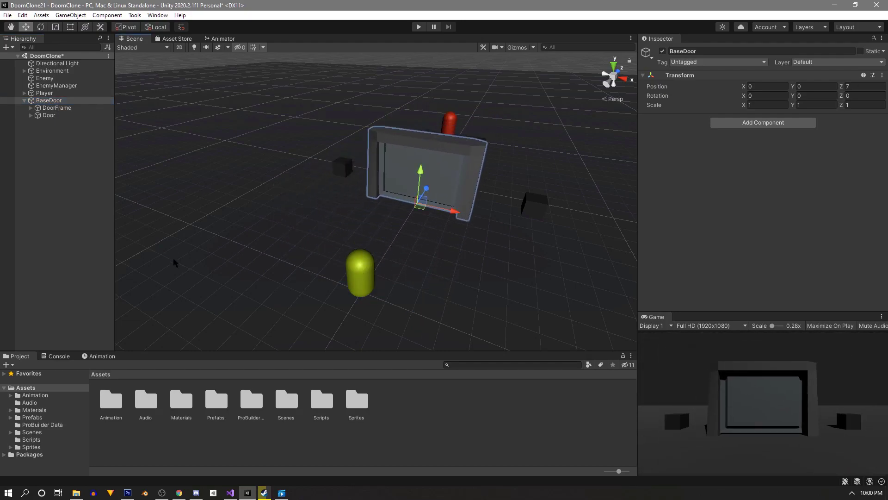
key(f)
right_drag(367, 183, 373, 266)
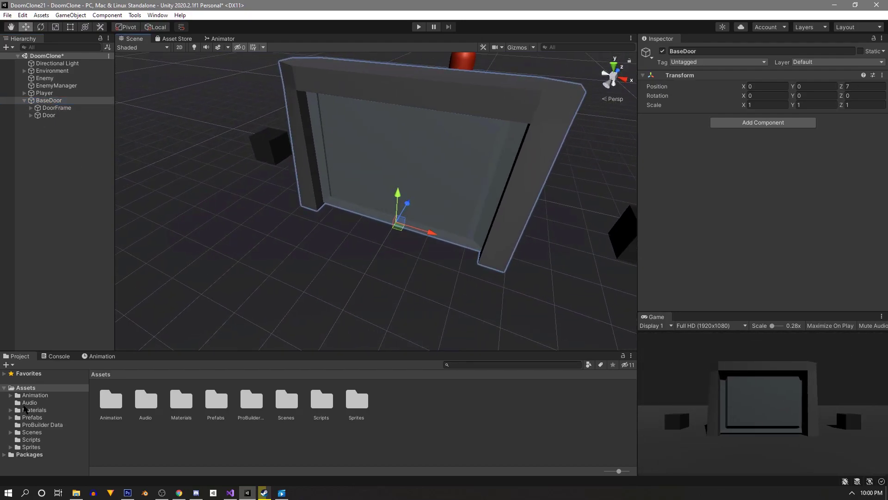
- Recolour the materials in Materials/Door, giving Regular an orange albedo and Regular2 a very dark brown albedo
click(10, 409)
click(34, 416)
click(217, 408)
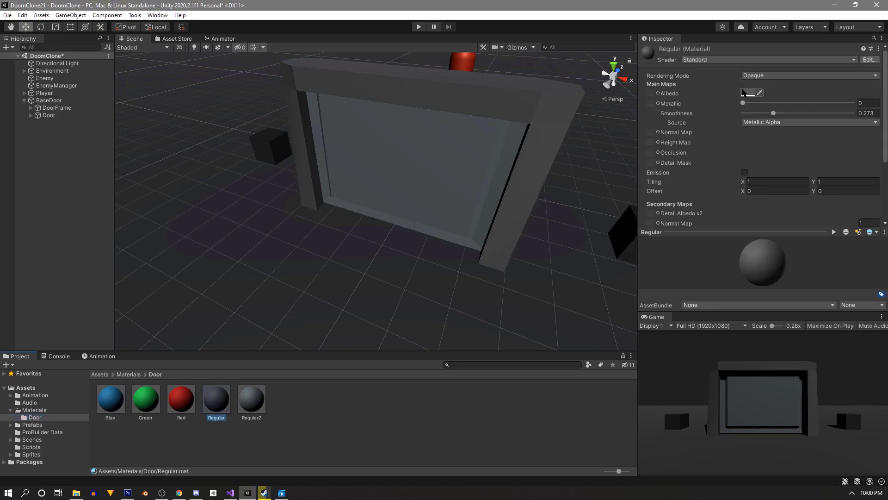
click(747, 93)
click(811, 136)
drag(848, 157, 868, 158)
click(823, 136)
click(252, 399)
click(747, 93)
click(831, 128)
- Change the Regular door material's albedo to the red-orange B52800
click(216, 399)
click(750, 93)
click(846, 153)
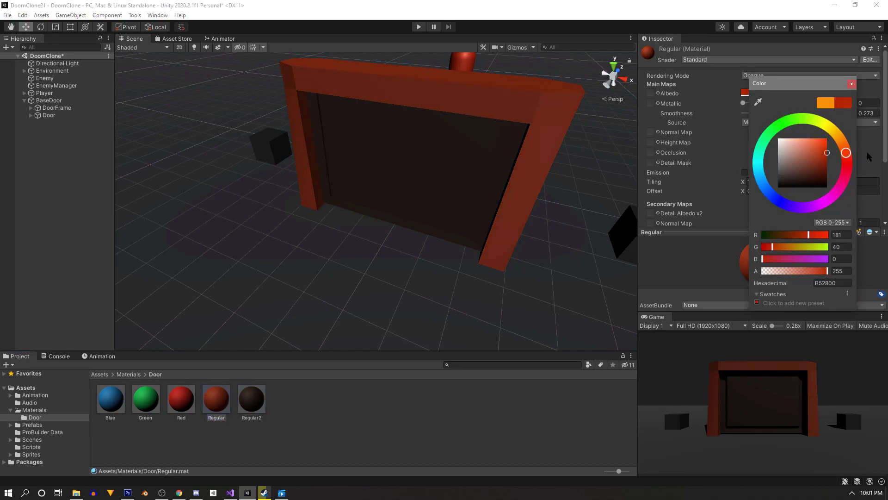
click(386, 249)
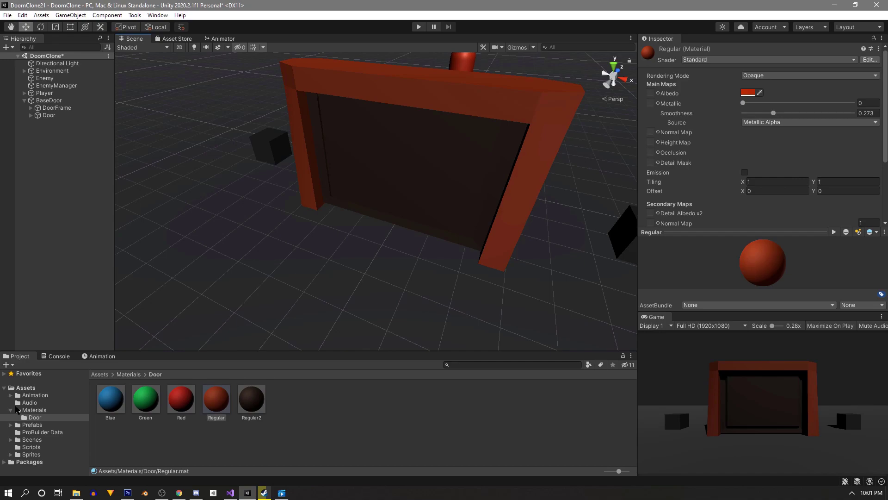
- Collapse the Materials folder and return to the project's root Assets folder
click(11, 410)
click(28, 454)
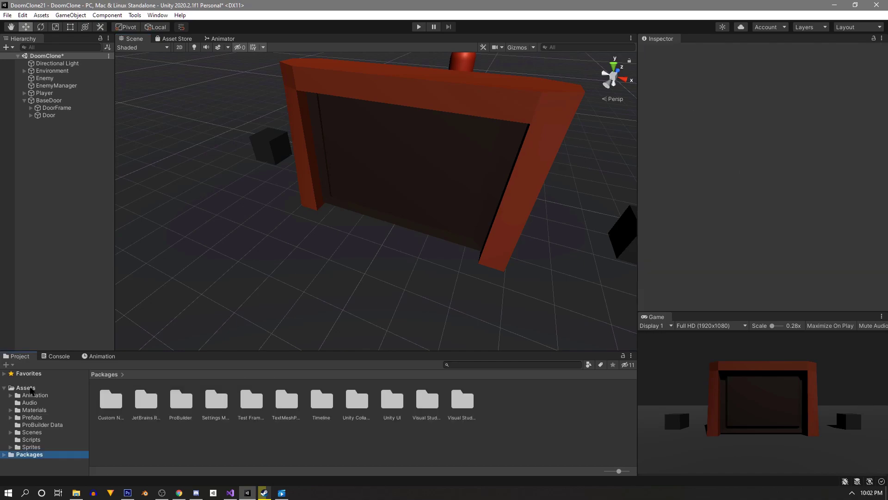
click(31, 389)
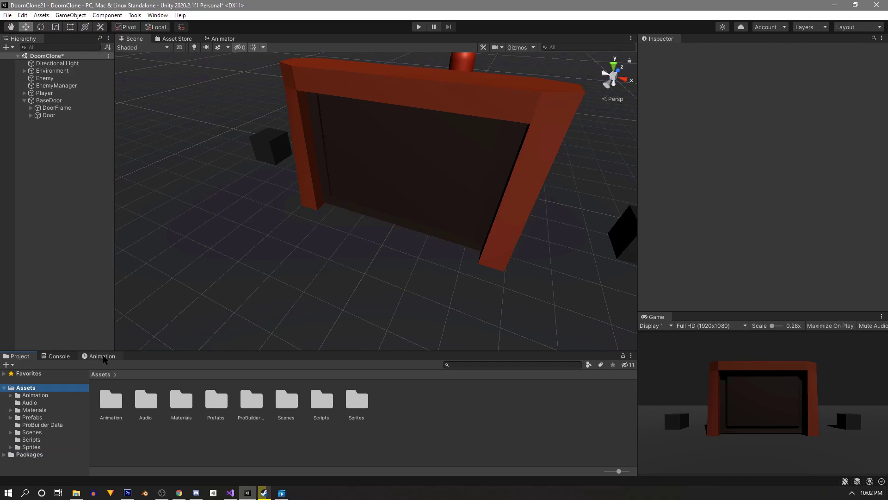
- Show the Door object in the Animation window and switch its handle position to Center
click(104, 357)
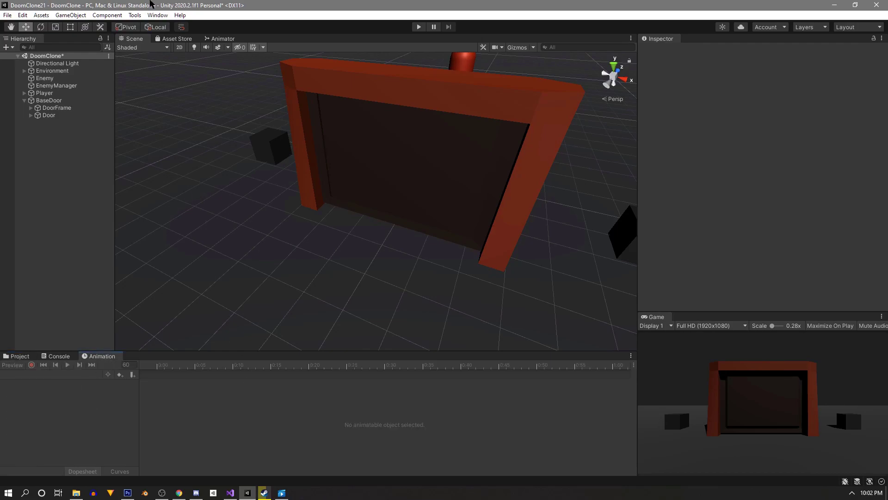
click(157, 15)
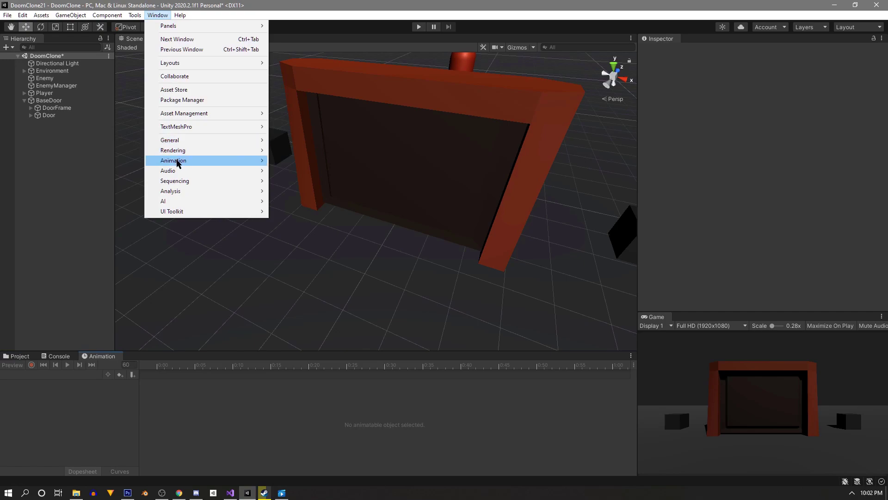
mouse_move(177, 162)
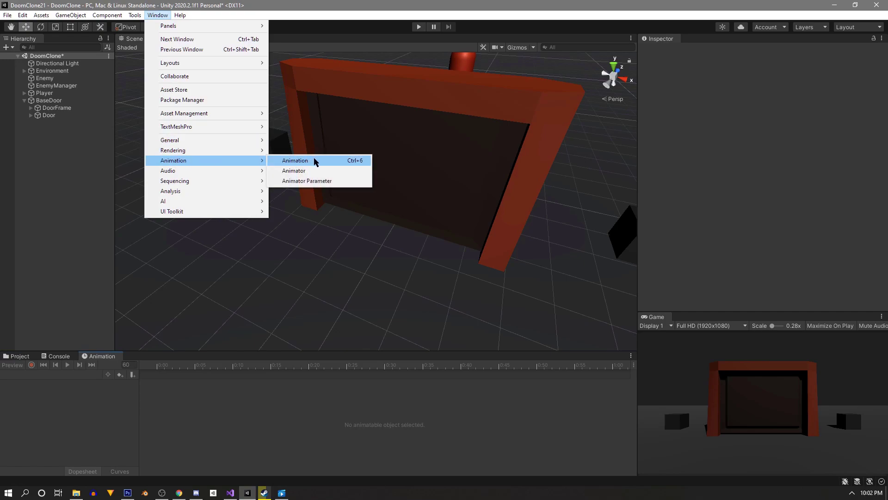
click(102, 314)
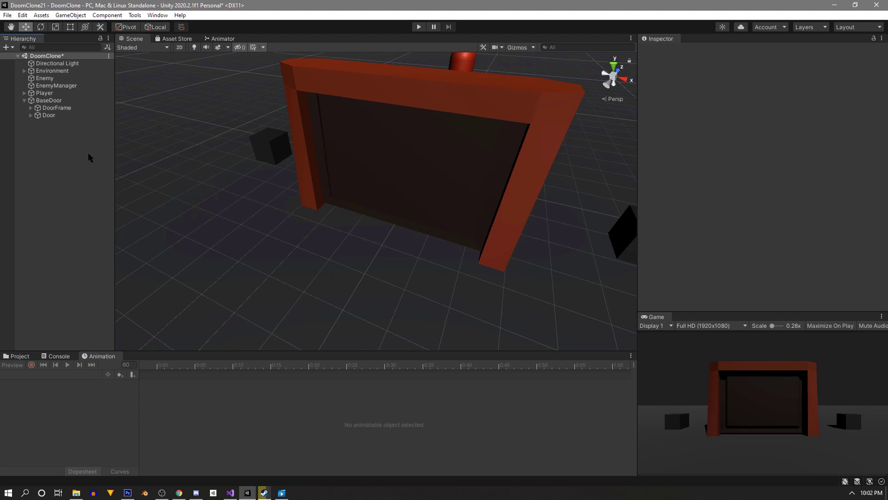
click(57, 115)
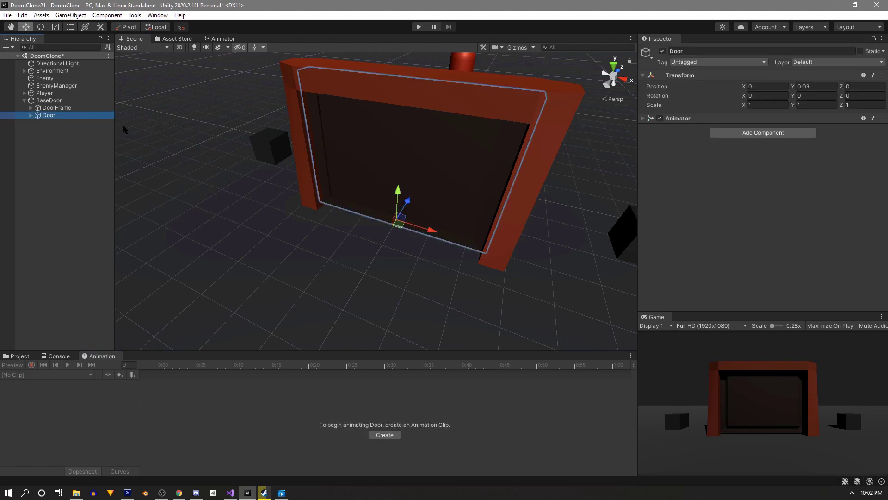
click(126, 27)
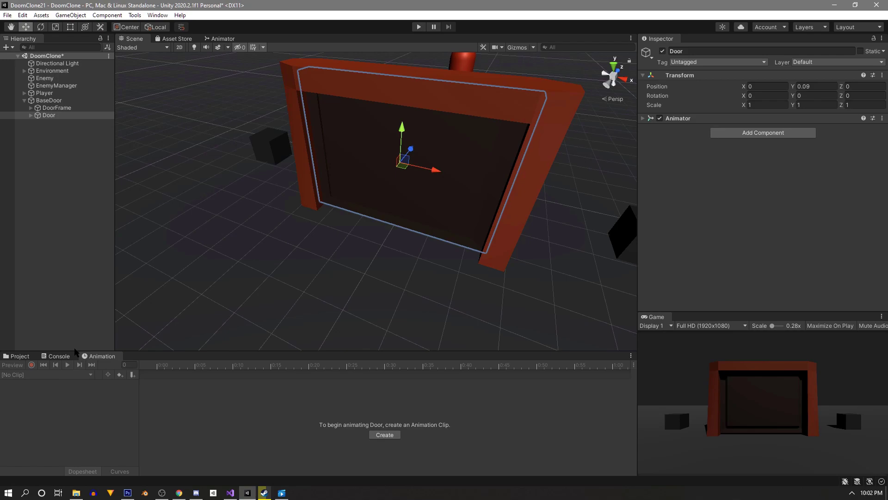
- Create an animation clip for Door named DoorIdle in the Animation/Clips folder
click(384, 434)
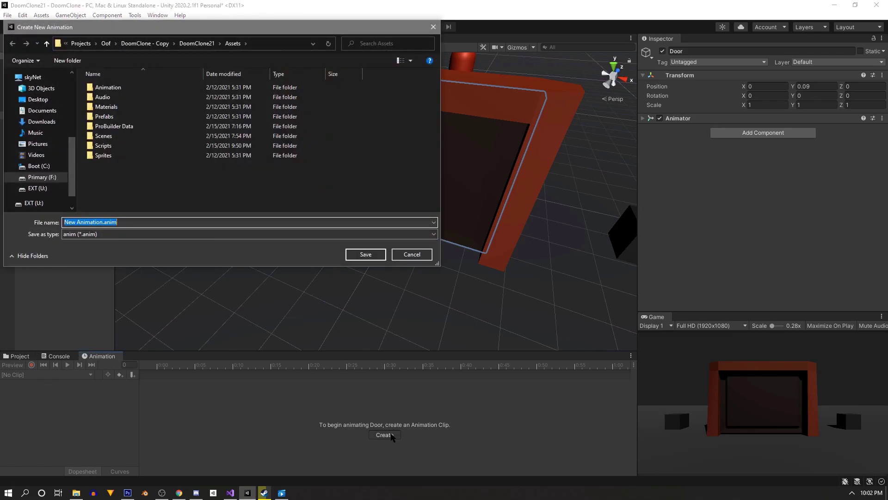
double_click(117, 88)
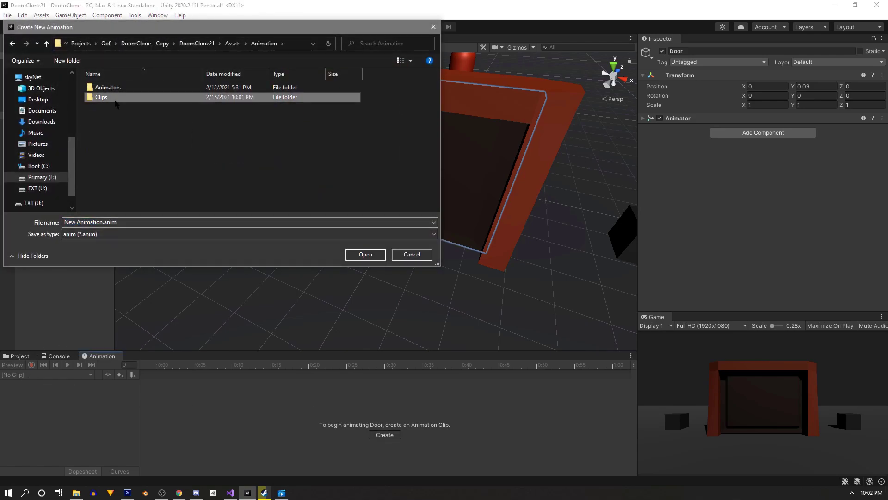
double_click(115, 98)
click(105, 221)
click(72, 222)
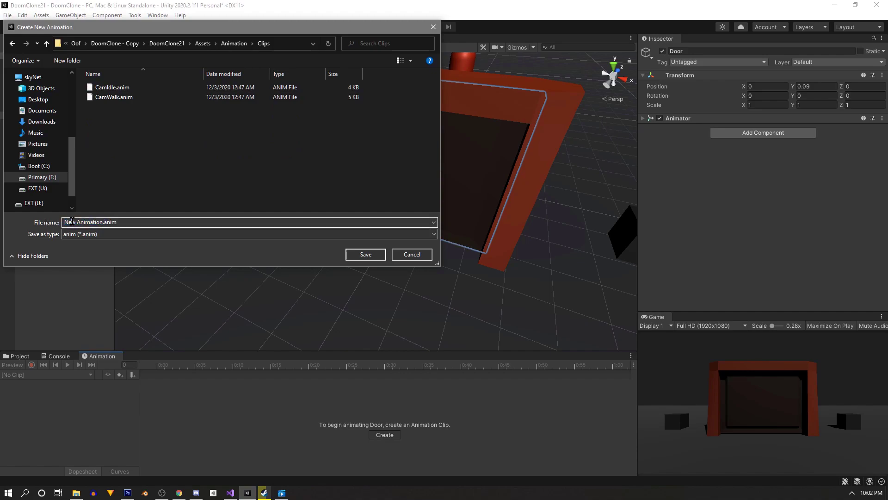
drag(102, 222, 51, 223)
text(DoorIdle)
key(Return)
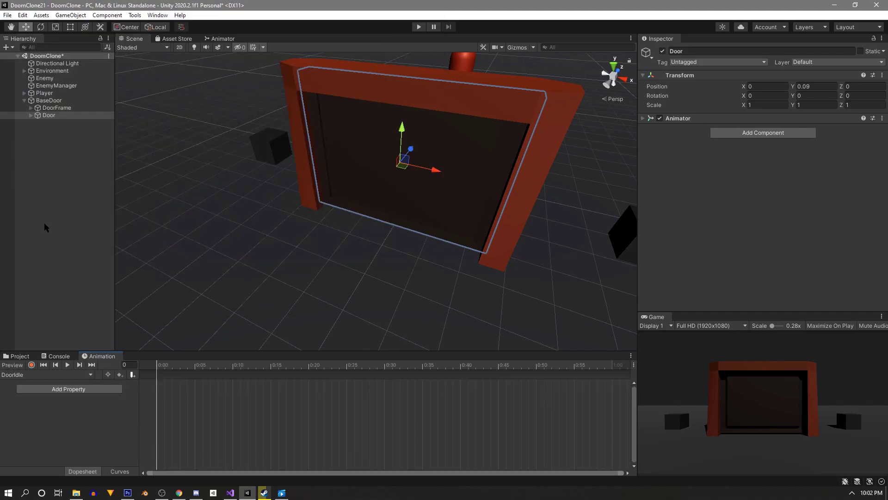
- Record a position keyframe at frame 0 of DoorIdle with the Door's Y position at 0.09
click(31, 364)
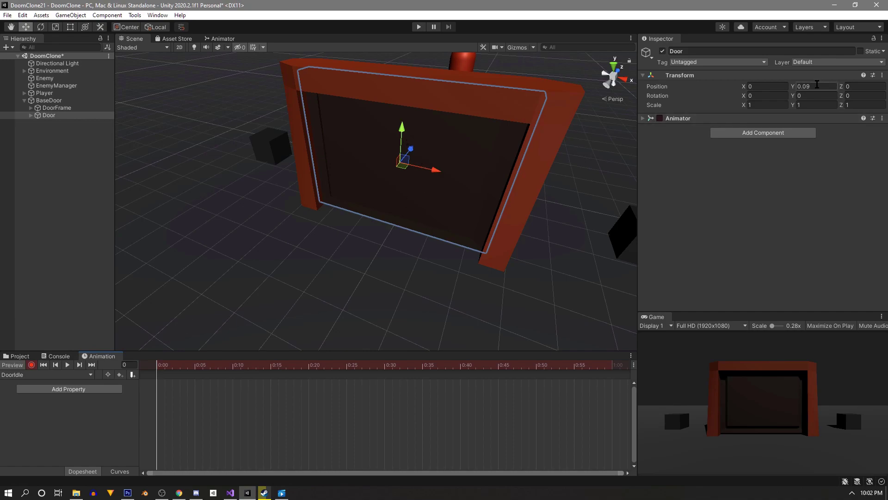
drag(402, 131, 402, 130)
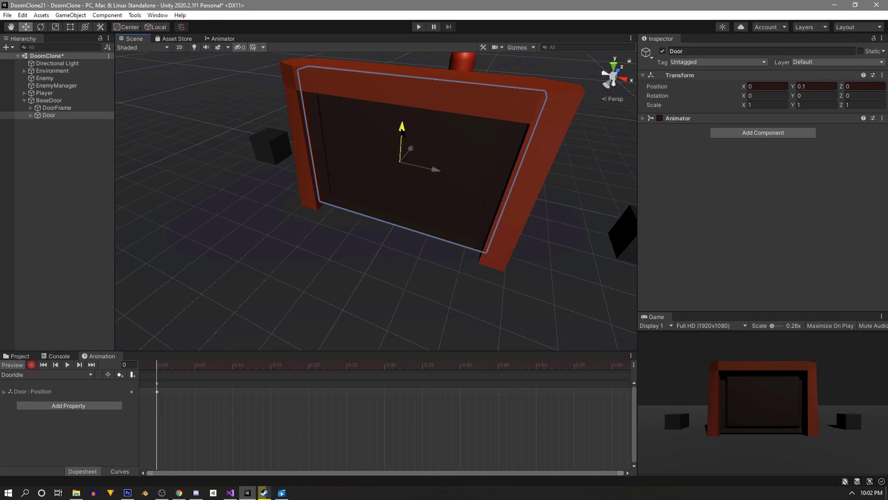
click(822, 86)
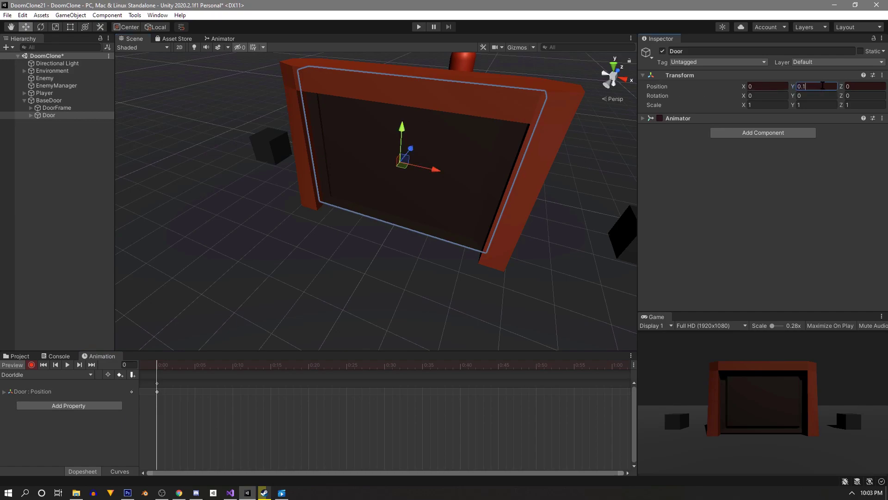
key(BackSpace)
text(09)
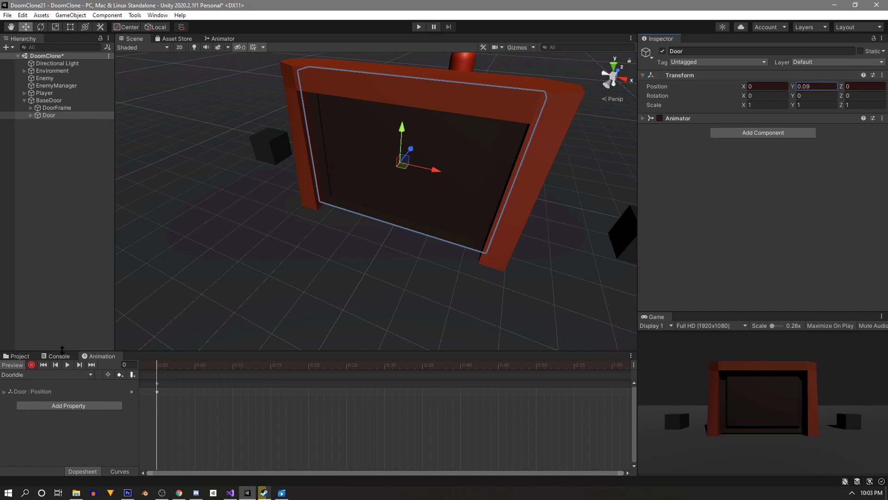
click(33, 365)
- Create a second animation clip for Door named DoorOpen in the Clips folder
click(90, 375)
click(52, 398)
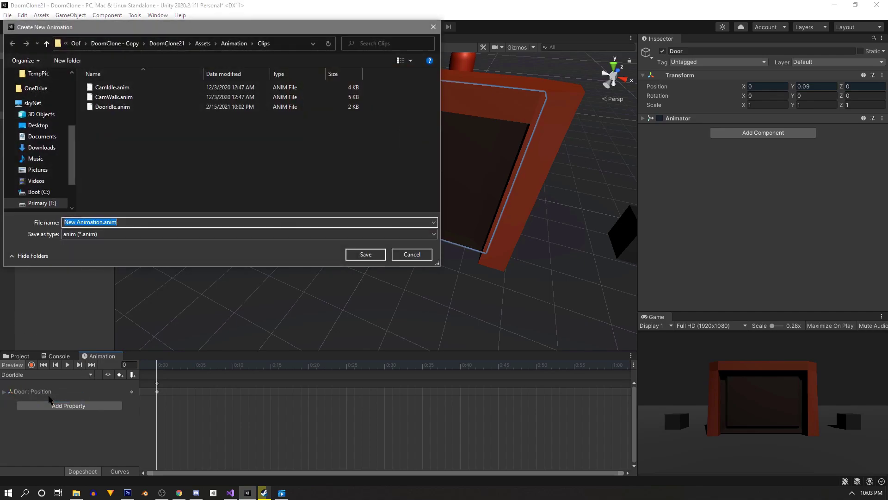
text(DoorOpen)
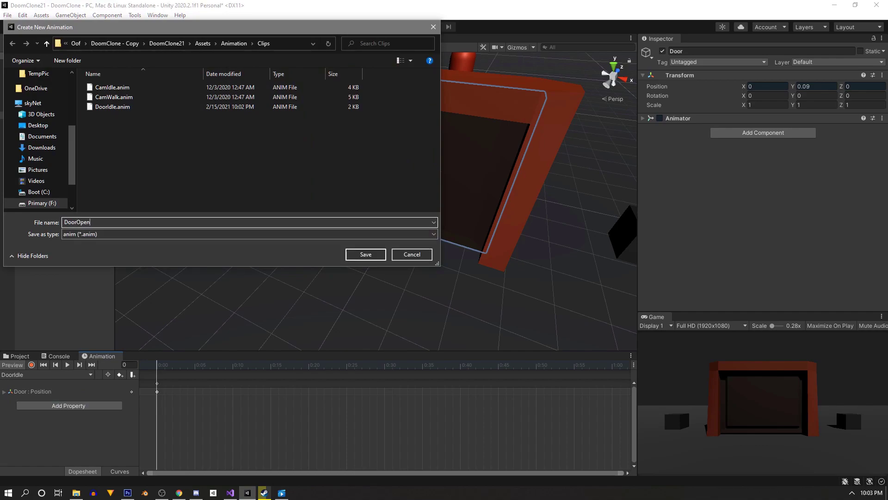
key(Return)
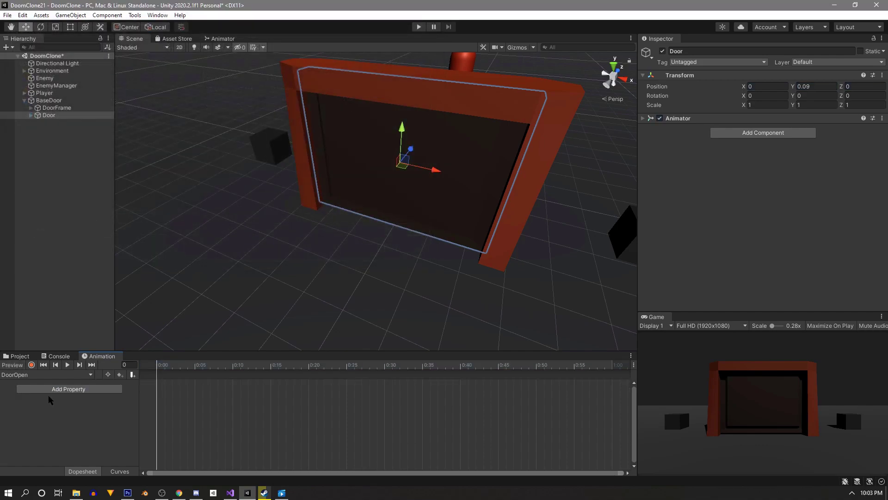
- Record the opening motion in DoorOpen by raising the Door to Y 3.09 at frame 30
click(31, 365)
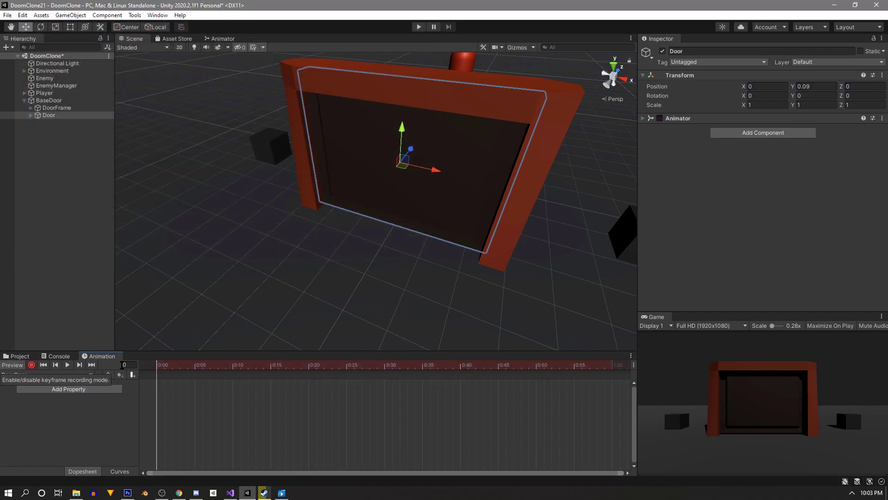
drag(222, 366, 386, 368)
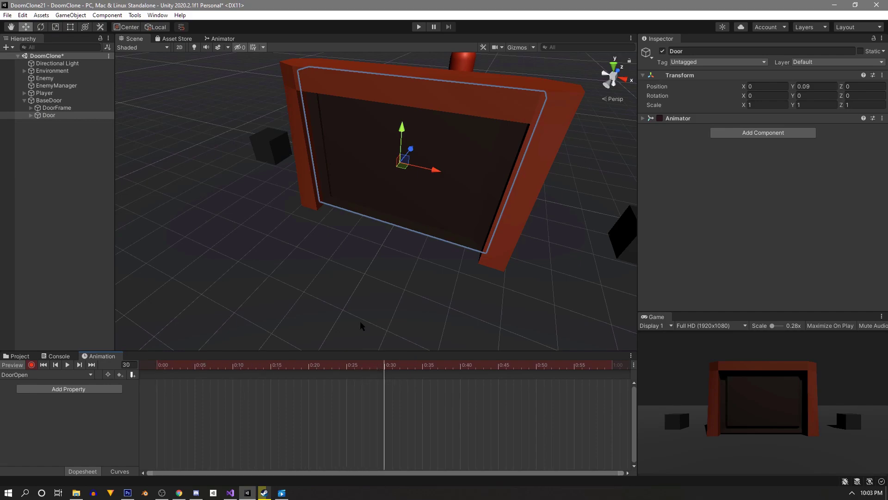
scroll(406, 127, down, 3)
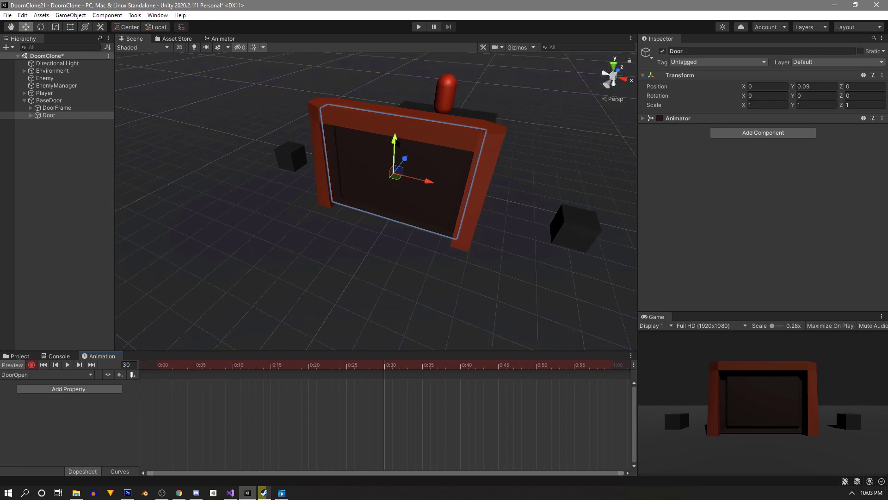
drag(397, 141, 412, 34)
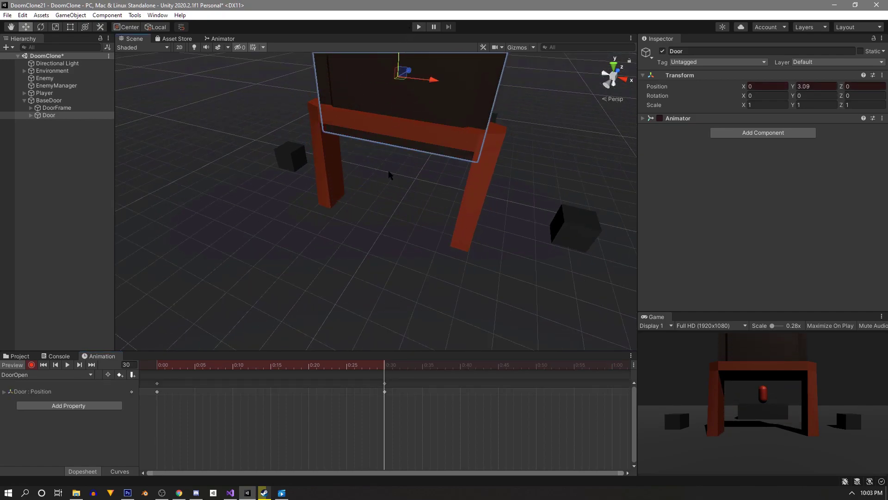
click(31, 365)
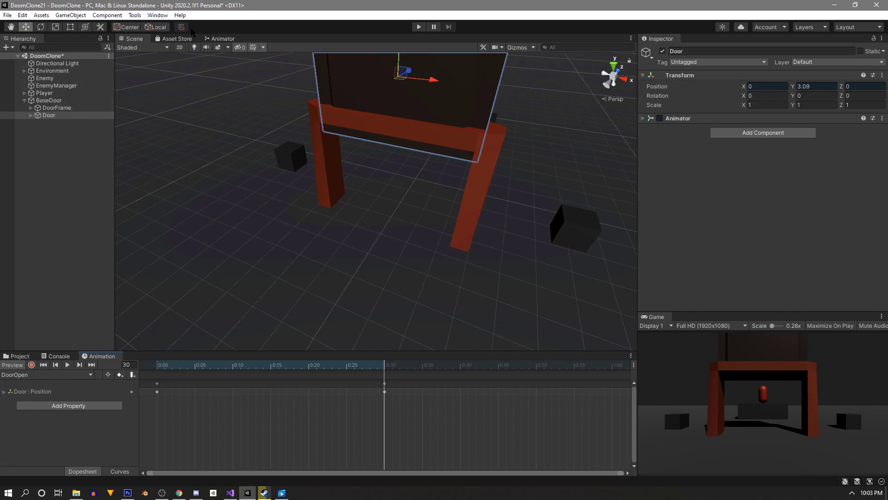
- Open the Door's controller in the Animator and arrange DoorIdle below Entry with DoorOpen beside it
click(219, 39)
click(157, 15)
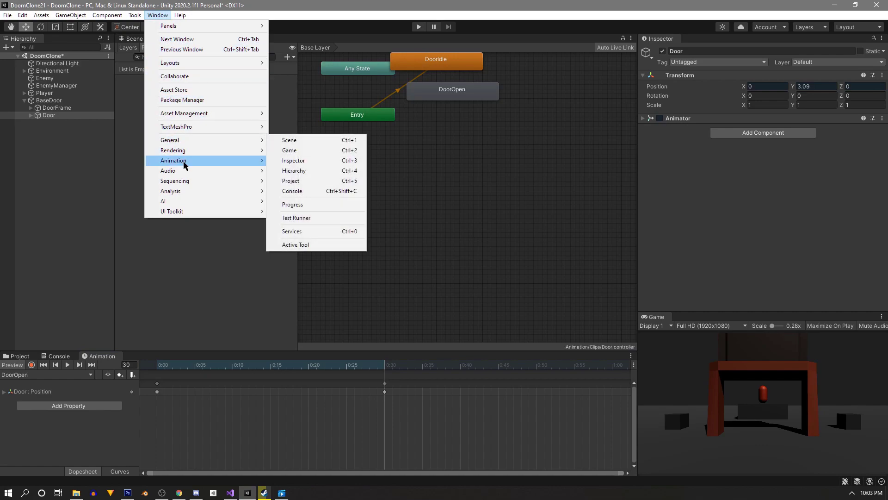
mouse_move(189, 164)
click(311, 172)
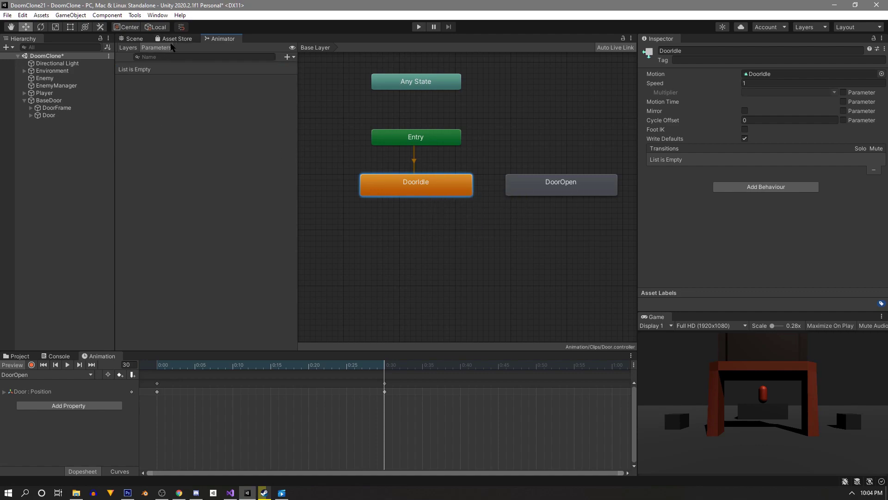
- Add a trigger parameter named OpenDoor to the Door's animator controller
click(287, 57)
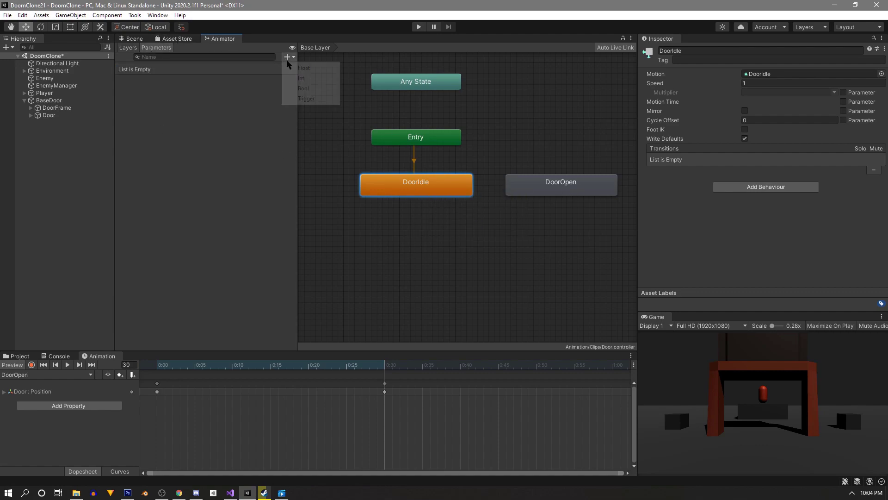
click(307, 99)
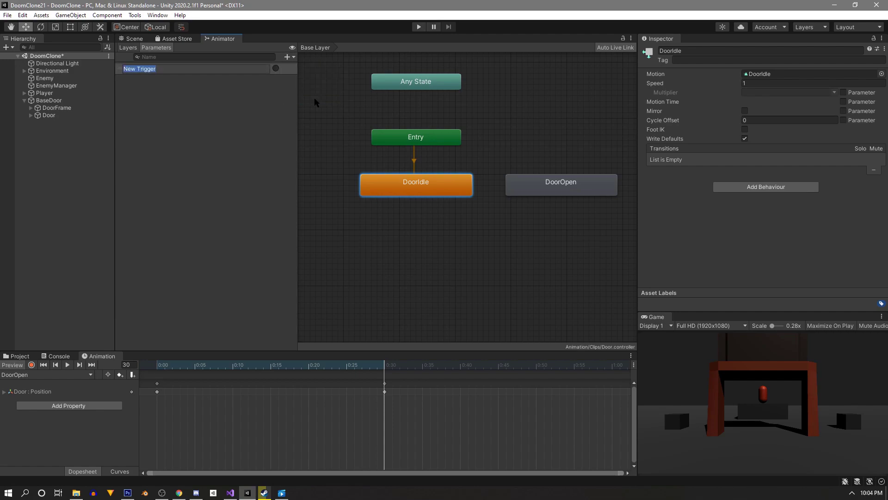
text(OpenDoor)
key(Return)
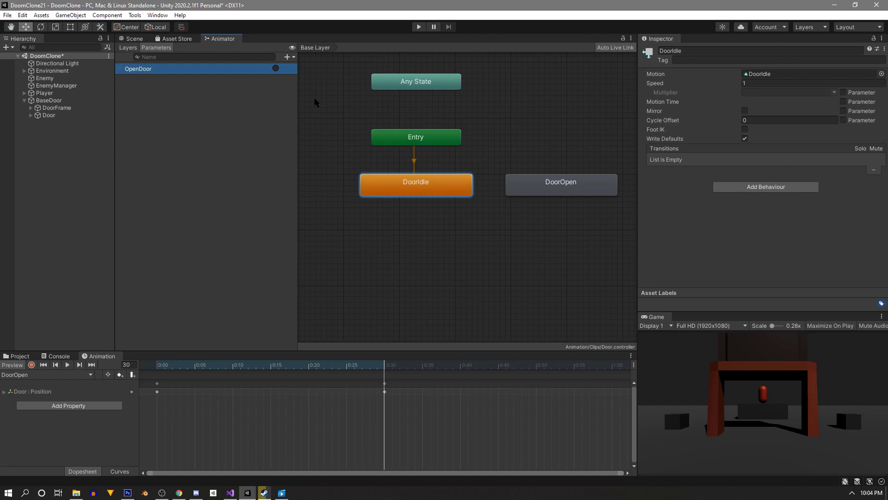
- Make a transition from DoorIdle to DoorOpen and move the DoorOpen state slightly farther from DoorIdle
right_click(413, 191)
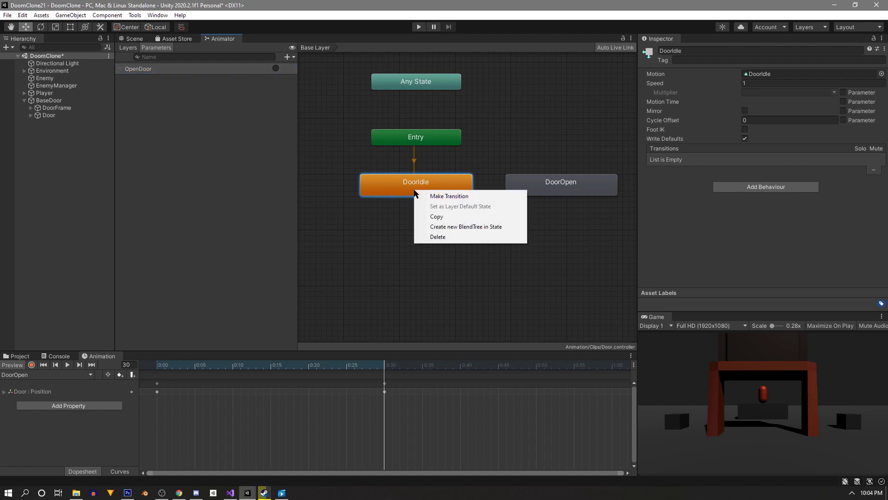
click(428, 196)
click(534, 190)
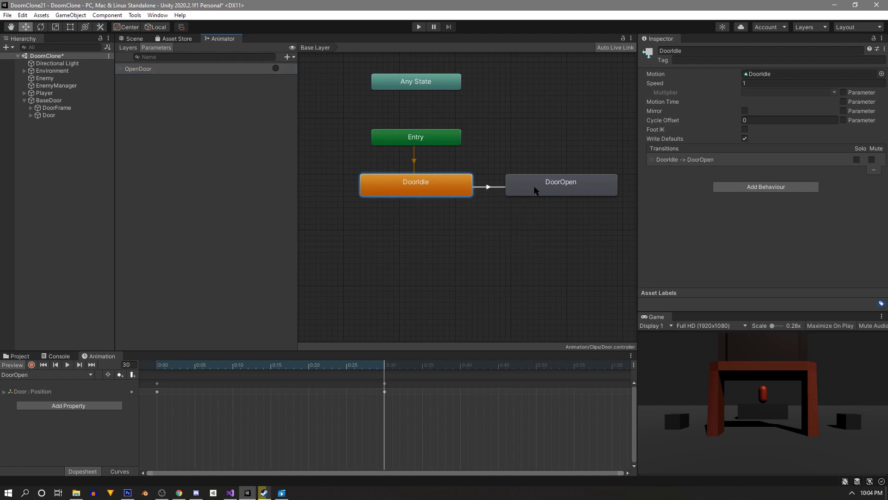
drag(535, 190, 555, 194)
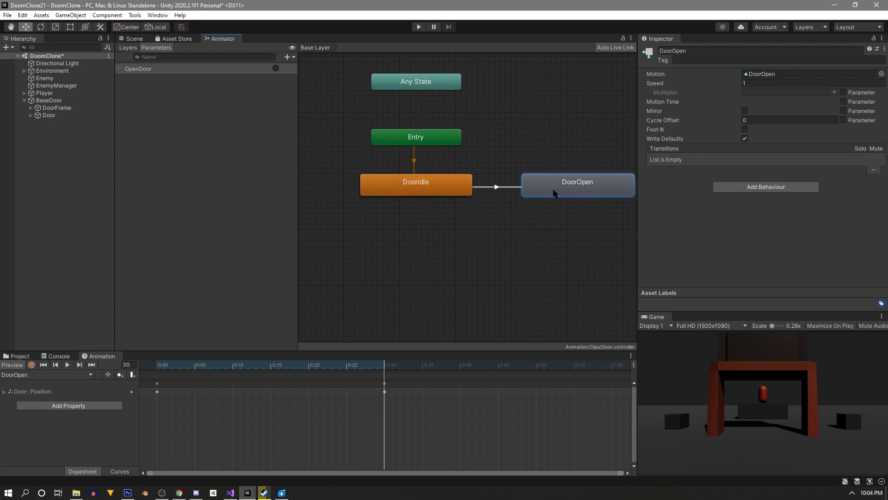
- Turn off Has Exit Time on the DoorIdle to DoorOpen transition and add OpenDoor as its condition
click(496, 187)
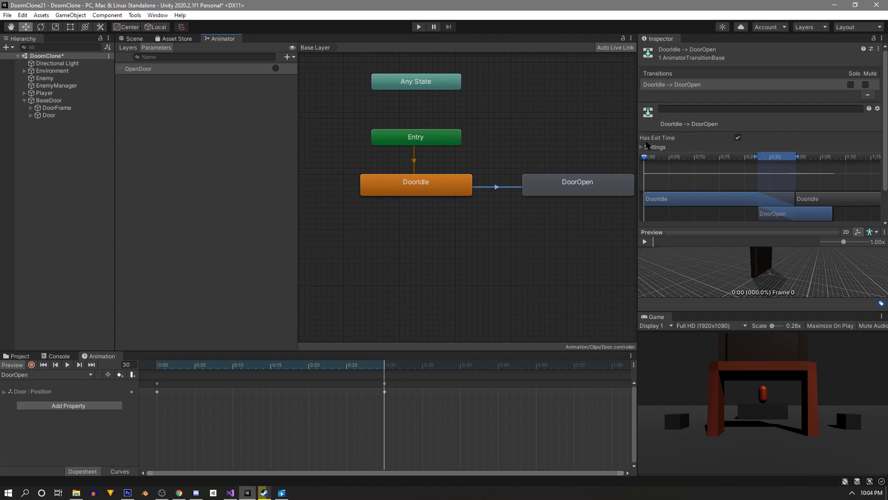
click(738, 138)
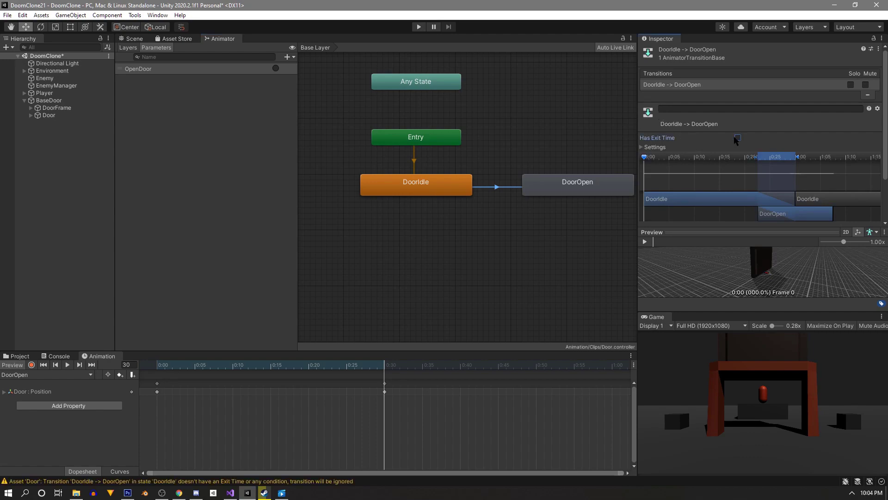
scroll(694, 141, down, 3)
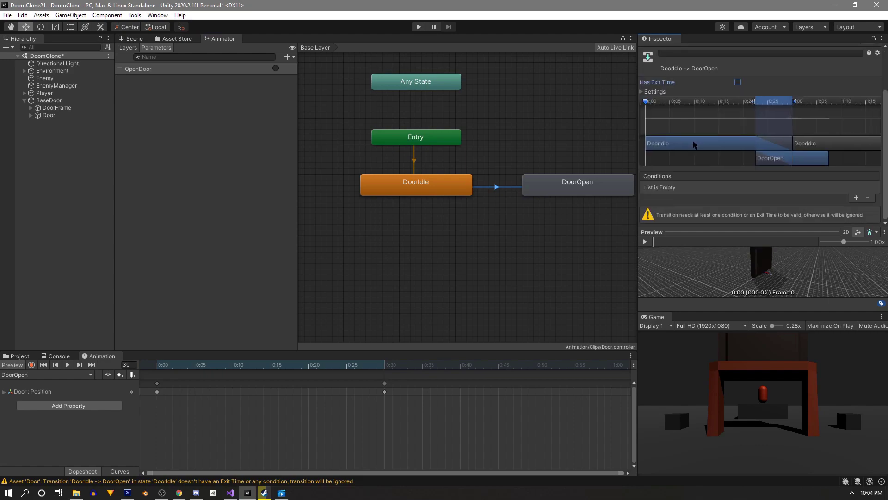
click(856, 198)
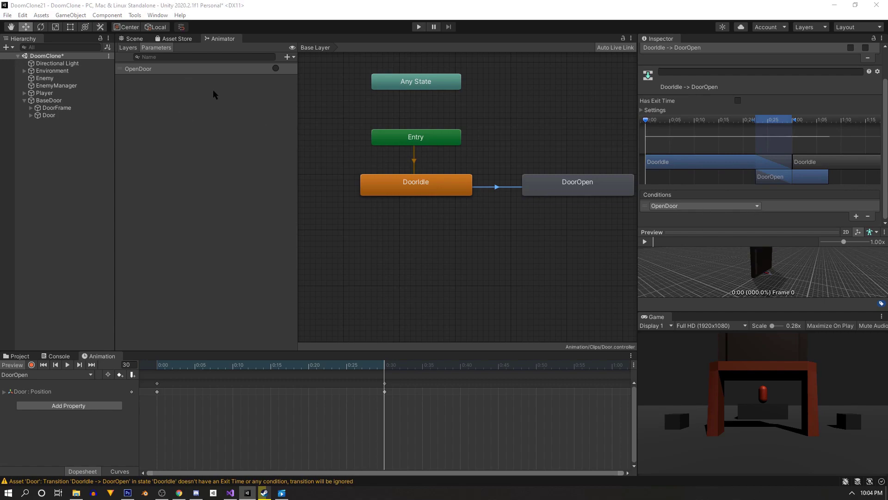
- Play-test the scene briefly to check the door in its idle state
key(ctrl+p)
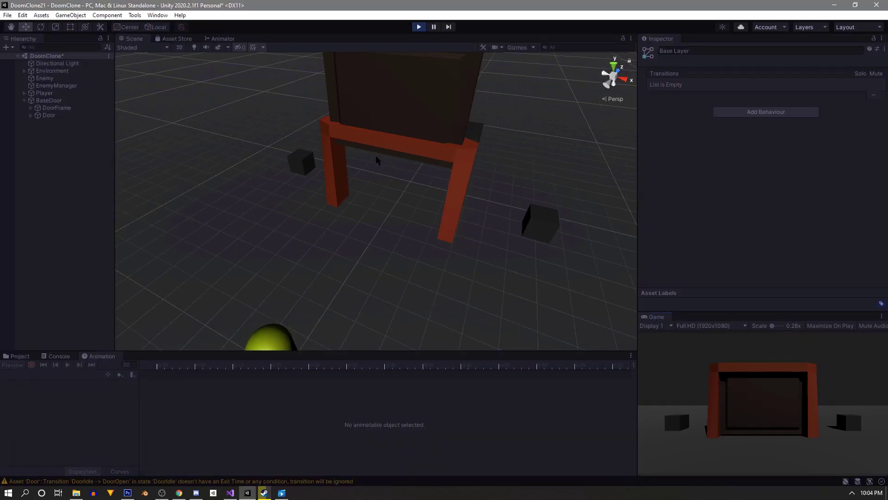
click(418, 26)
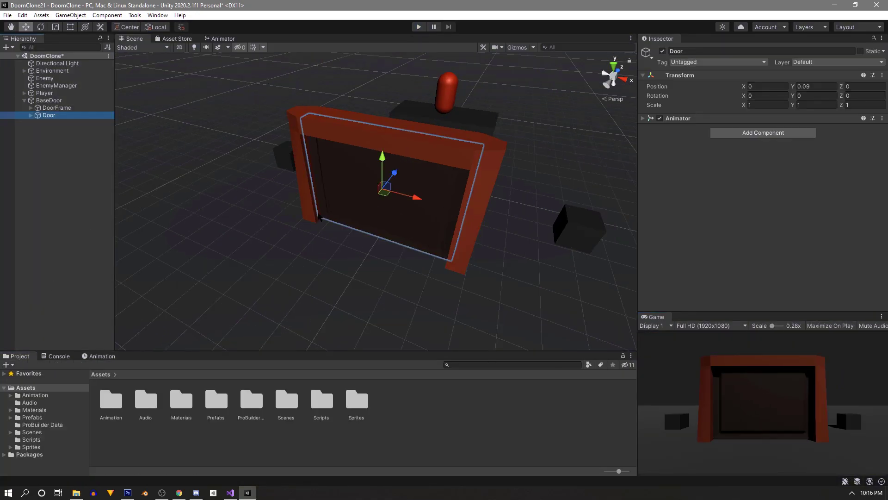
click(327, 228)
scroll(362, 212, down, 3)
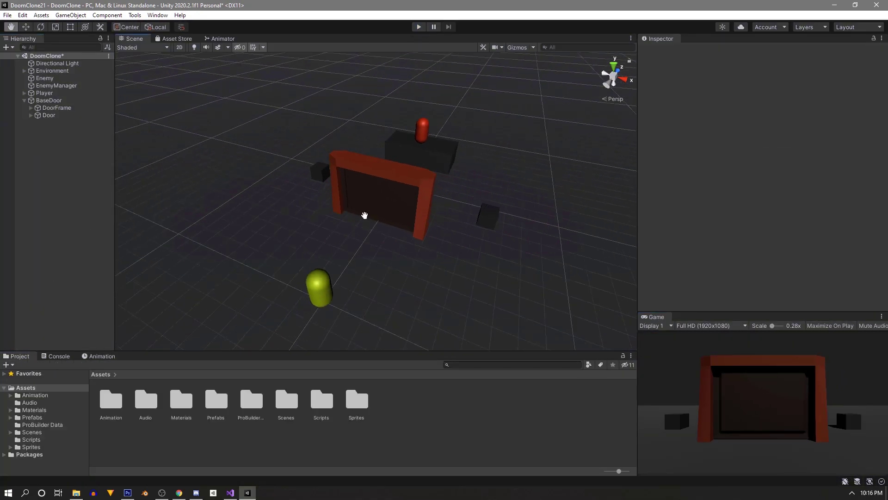
- Add a Box Collider component to the BaseDoor object
click(49, 100)
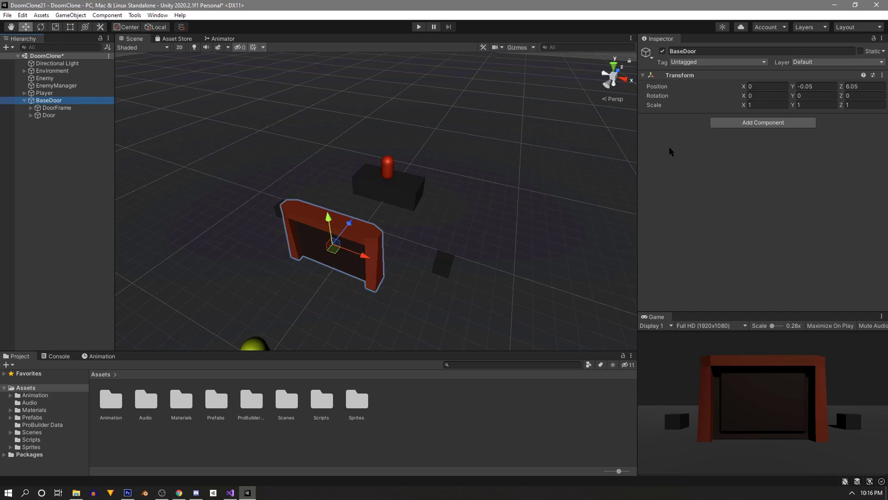
click(759, 123)
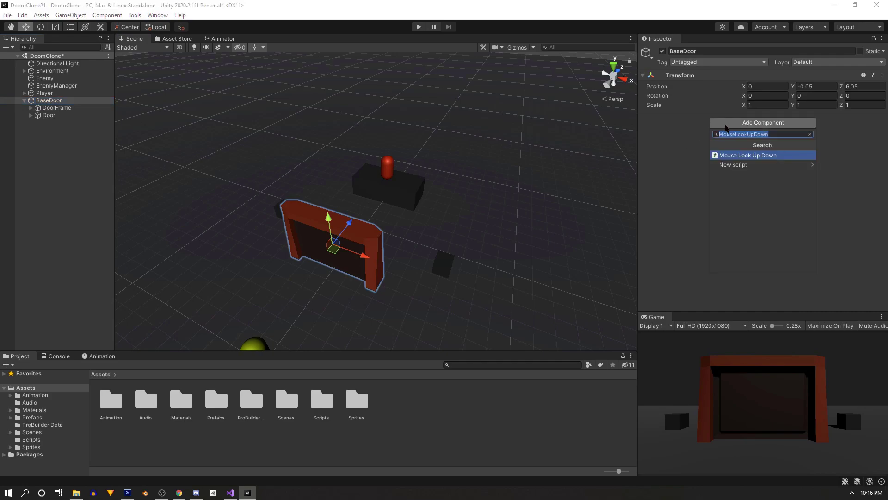
text(Box)
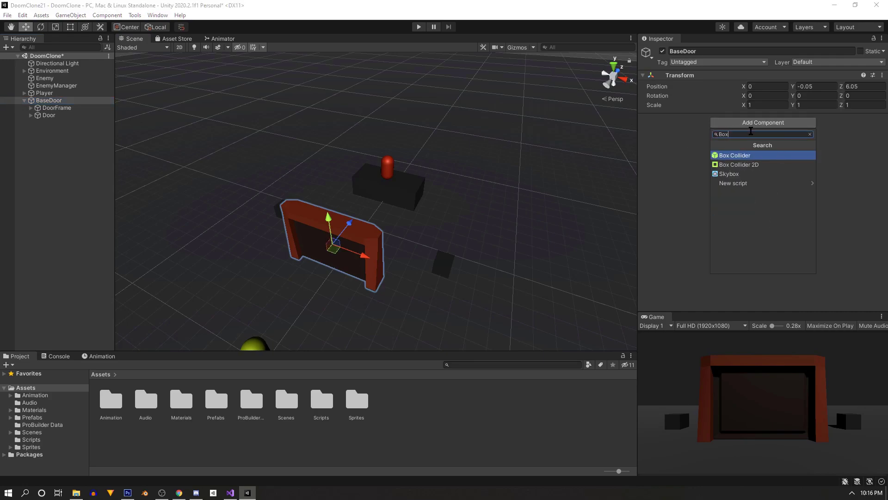
key(Return)
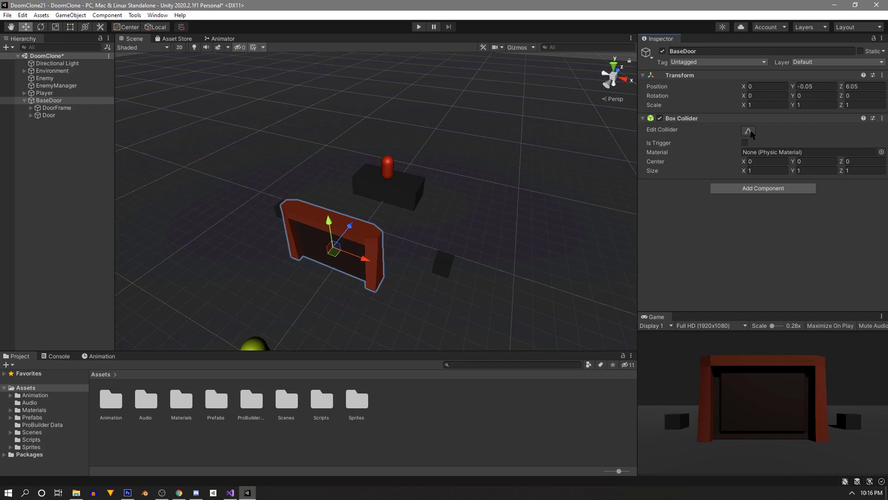
- Resize BaseDoor's box collider around the door to about 5.29 × 3.99 × 6.95, centred at about Y 2.01, and make it a trigger
click(748, 131)
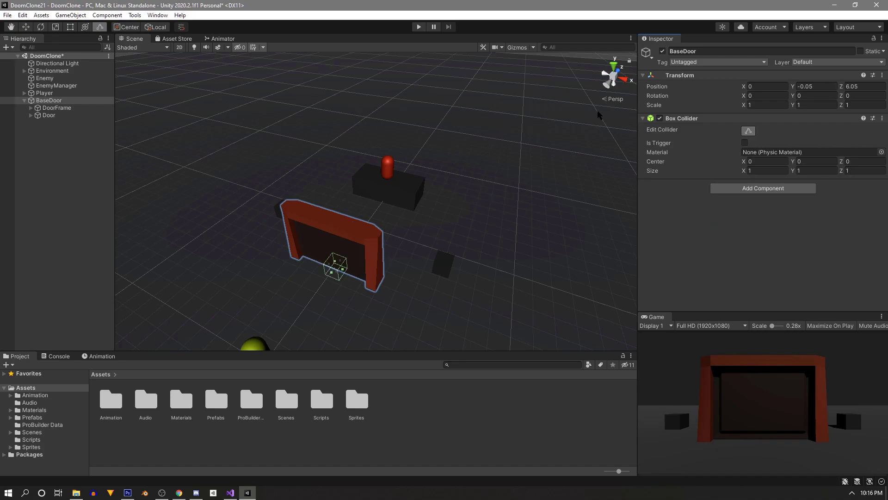
click(611, 69)
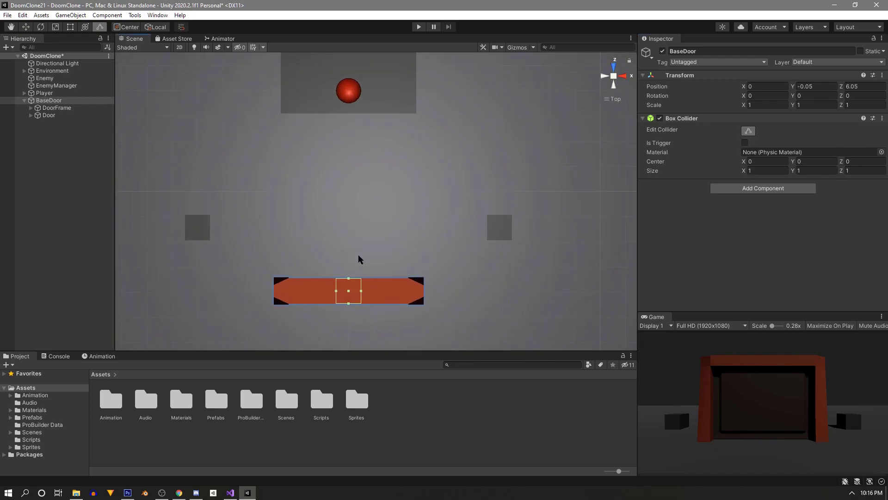
middle_drag(360, 259, 373, 153)
alt+drag(361, 197, 358, 162)
click(605, 76)
drag(359, 276, 358, 263)
click(605, 76)
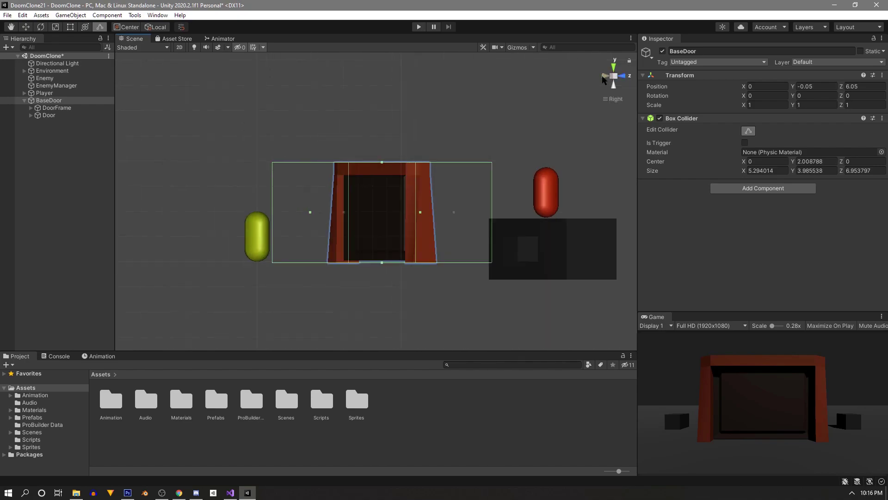
click(605, 77)
click(615, 98)
alt+drag(606, 199, 413, 257)
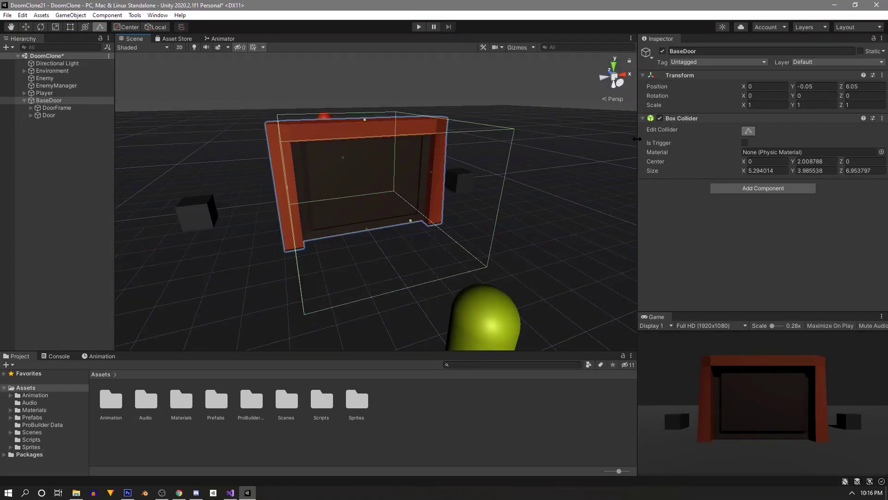
click(744, 143)
- Create a new script named Door and add it to BaseDoor
click(752, 189)
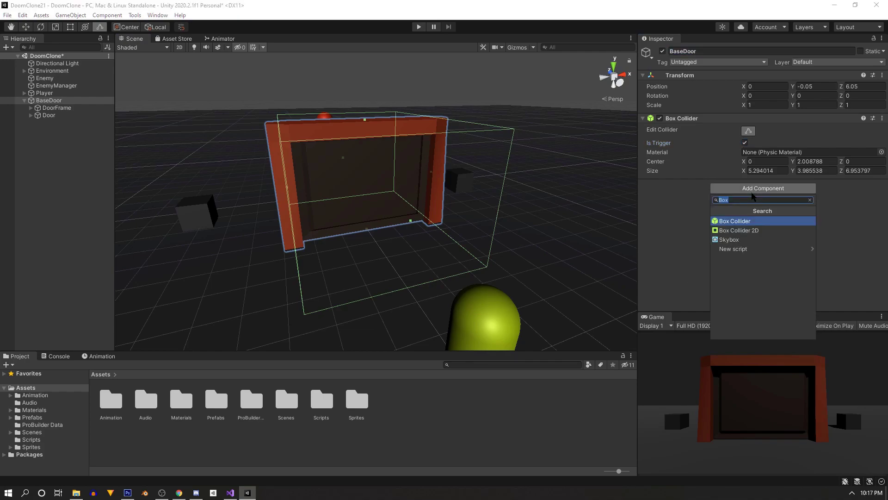
text(Door)
key(Return)
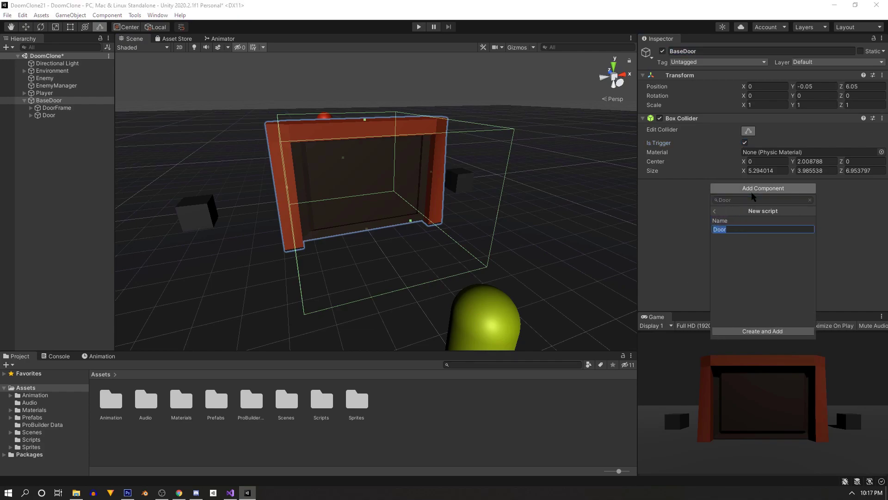
key(Return)
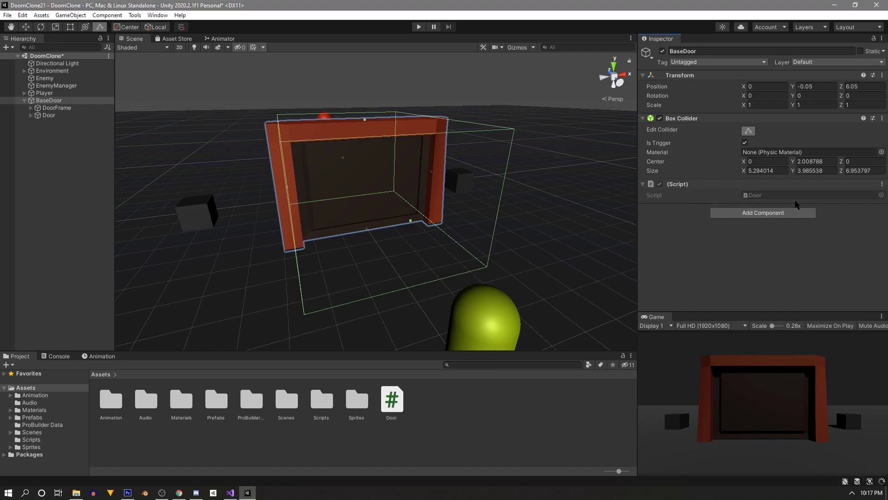
- Open the Door script in Visual Studio and declare a public Animator variable named doorAnim at the start of the class
double_click(795, 195)
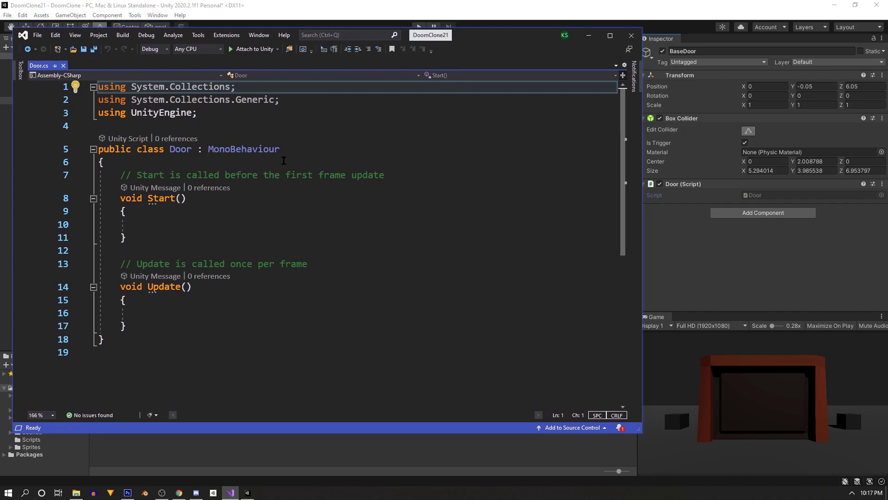
click(282, 160)
key(Return)
key(Return)
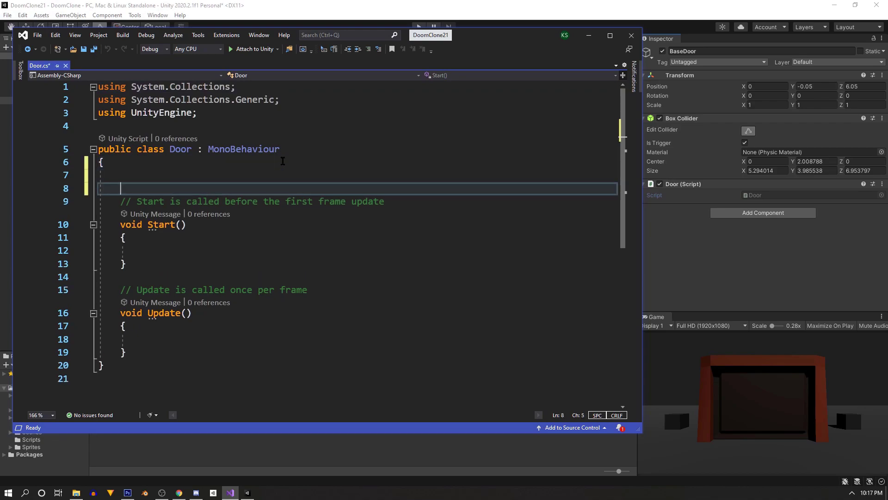
key(Up)
text(public a)
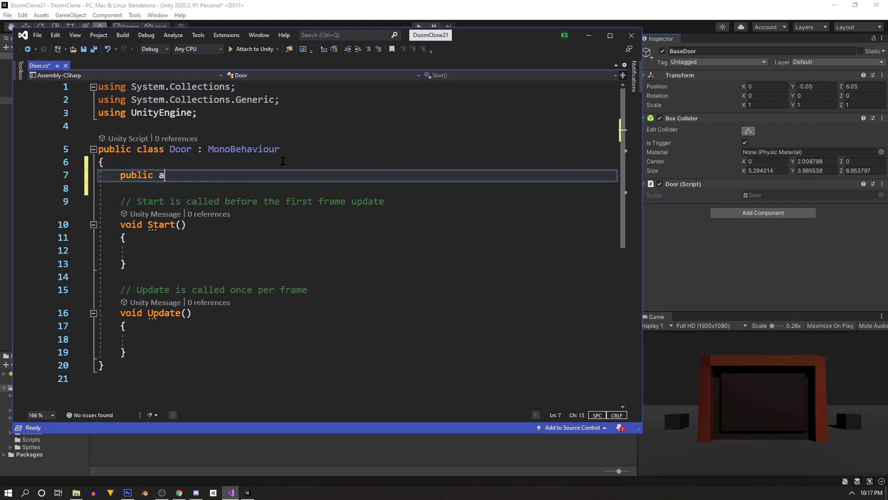
text(nimator)
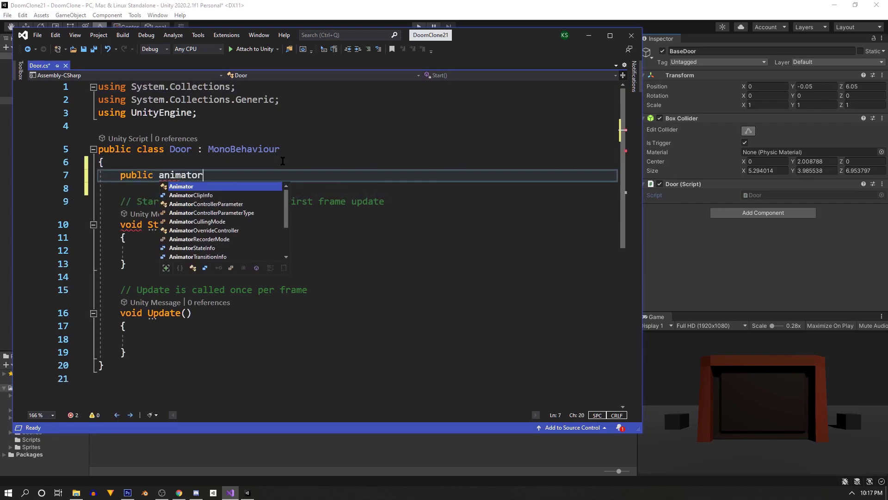
text( d)
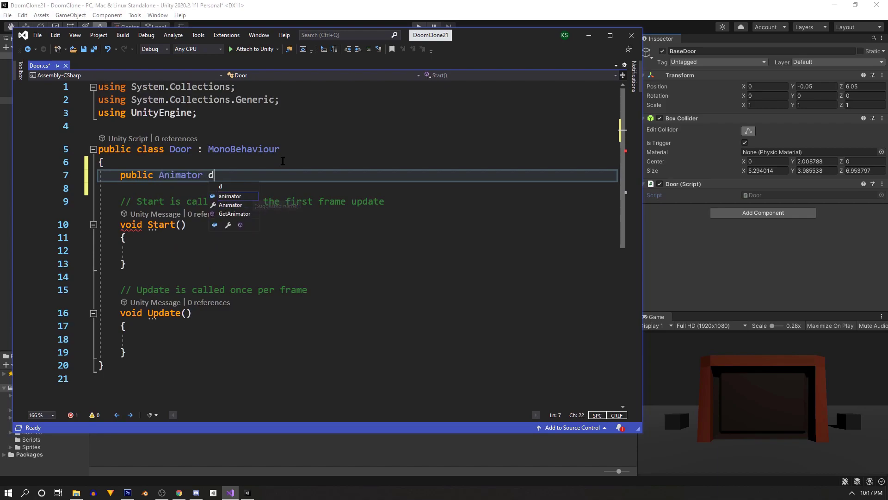
text(oorAnim;)
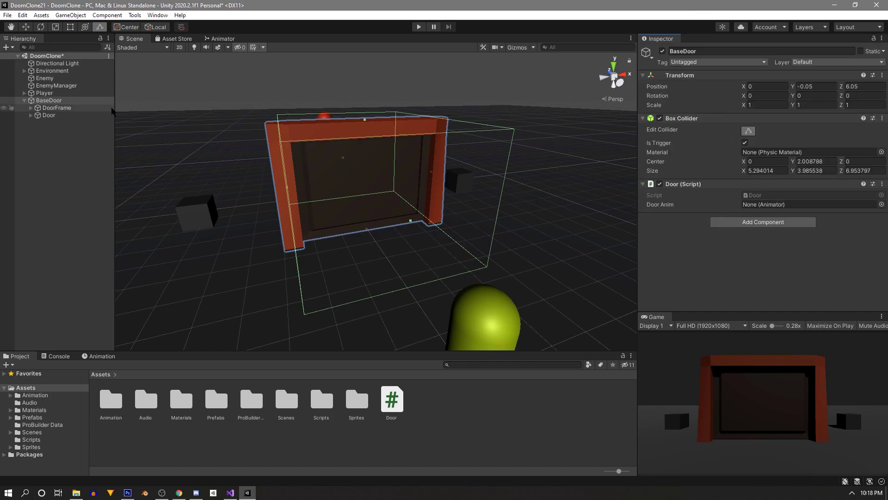
- Back in Unity, assign the Door object's Animator to the Door Anim field of BaseDoor's Door script
key(w)
drag(579, 164, 789, 204)
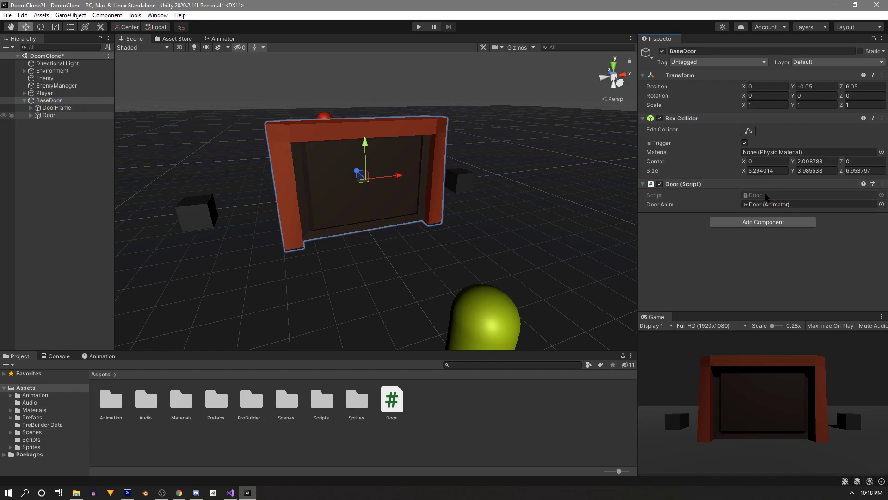
- Reopen the Door script in Visual Studio and delete the default Start and Update methods with their comments
double_click(768, 196)
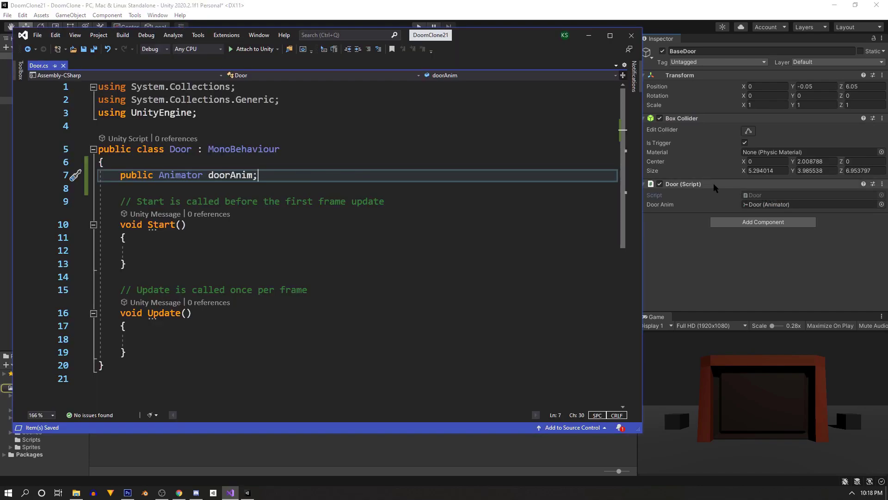
drag(126, 352, 96, 202)
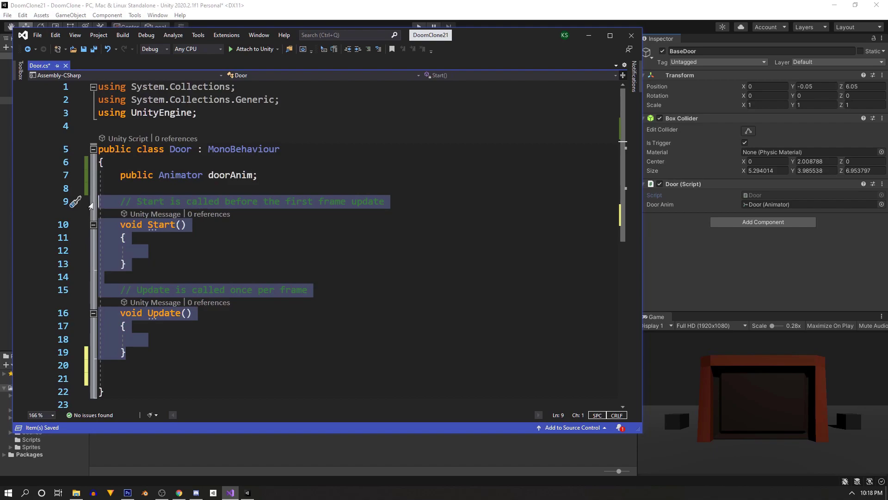
key(Delete)
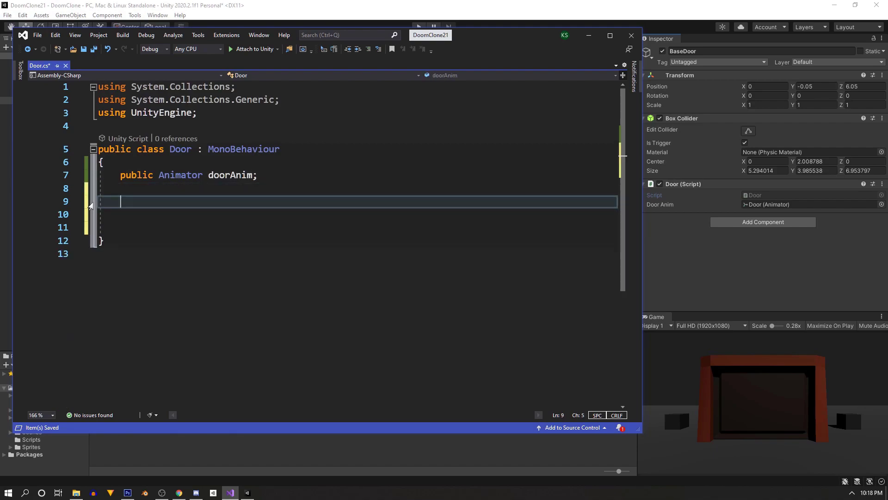
- Add an empty OnTriggerEnter(Collider other) method below doorAnim and remove the surplus blank lines after it
text(void )
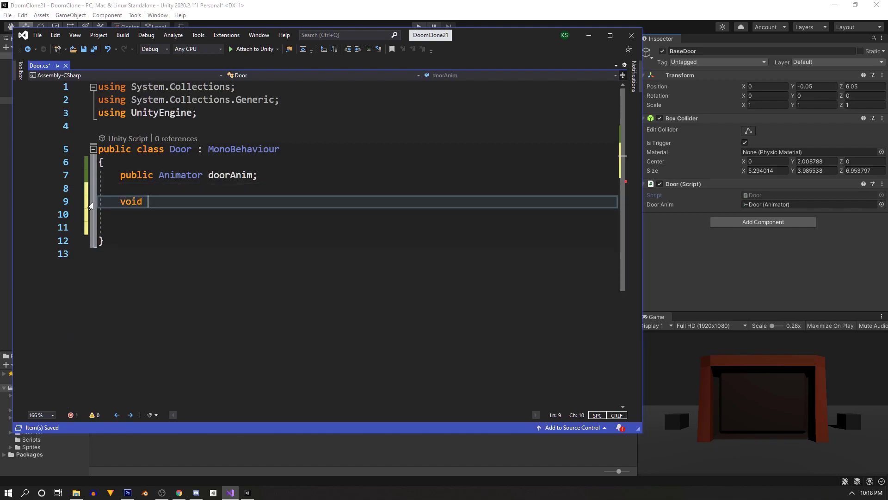
text(ontrigg)
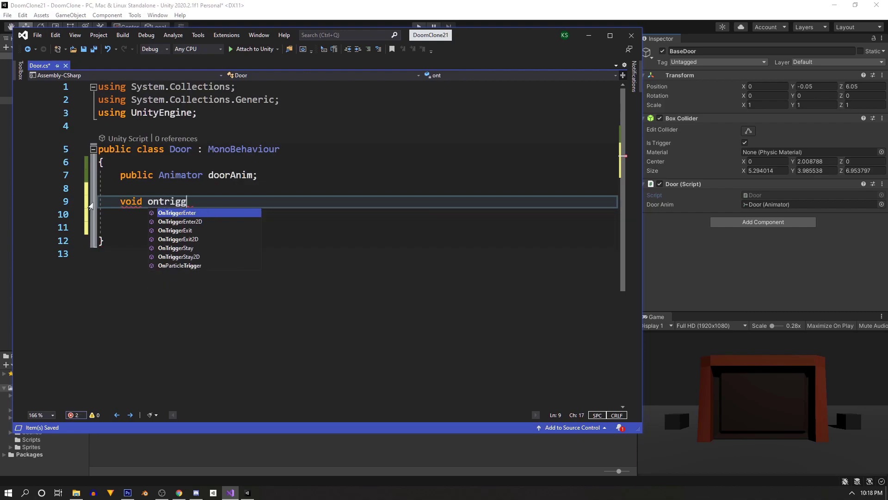
key(Tab)
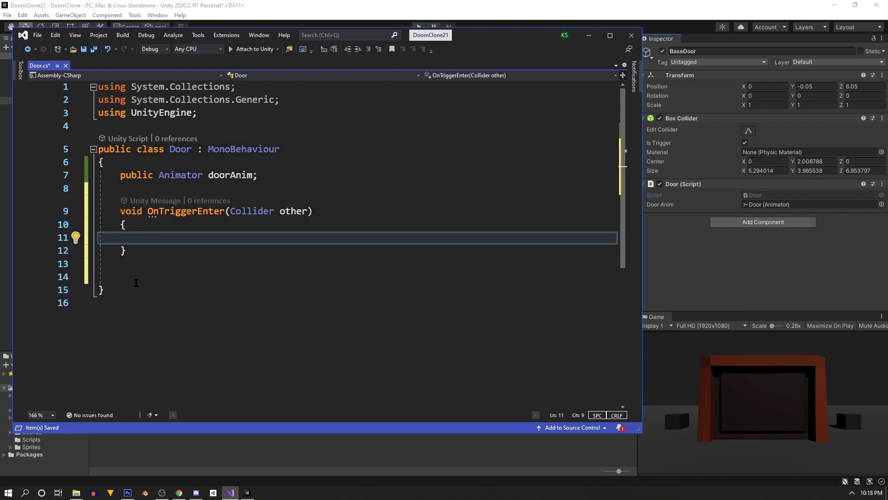
click(136, 282)
key(BackSpace)
key(BackSpace)
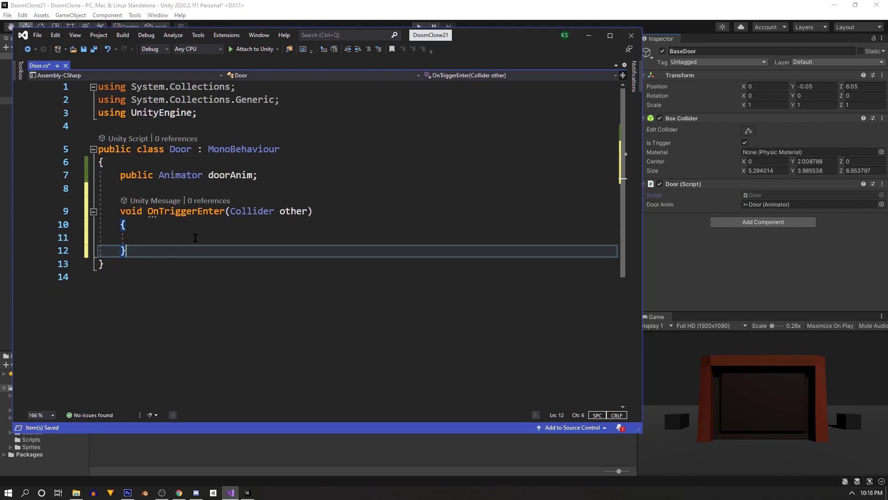
- Inside OnTriggerEnter, add an if block that checks other.CompareTag("Player")
click(195, 237)
text(if)
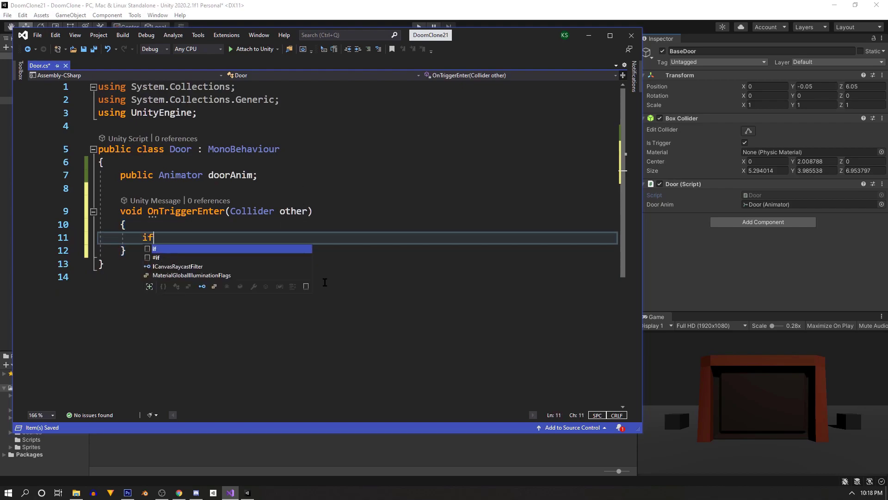
text((other.comp)
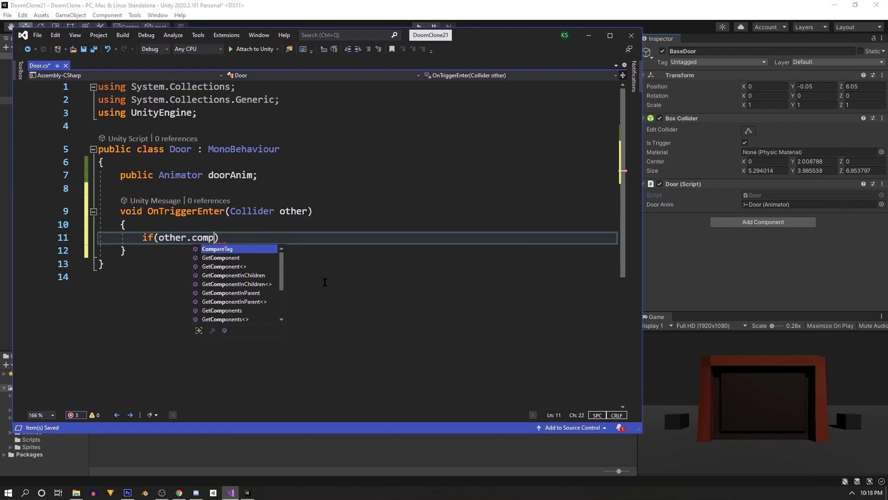
key(Tab)
text((")
text(Player)
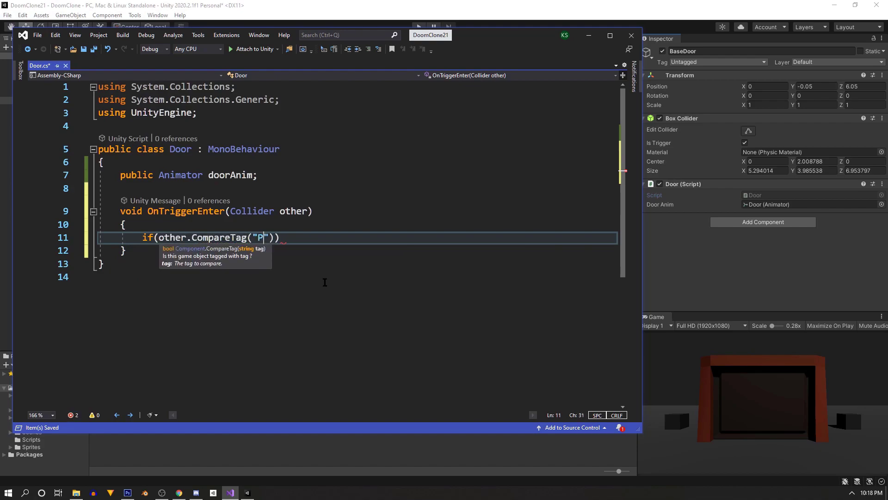
text(")))
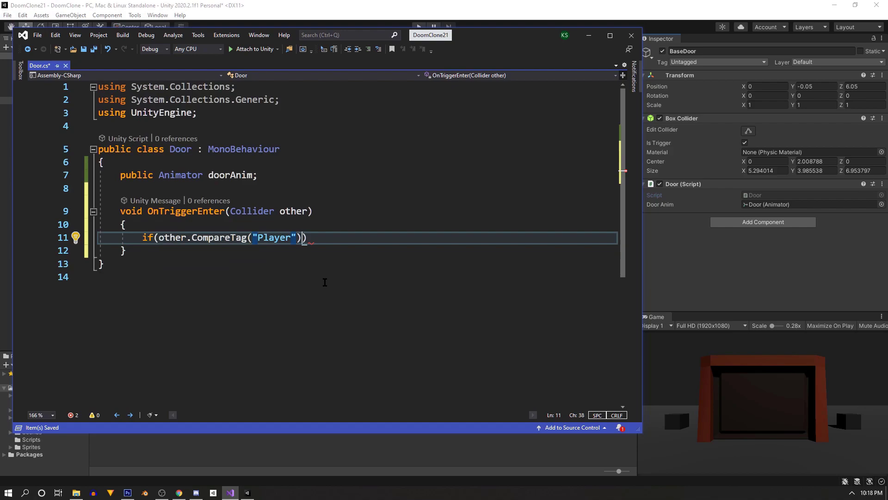
text({)
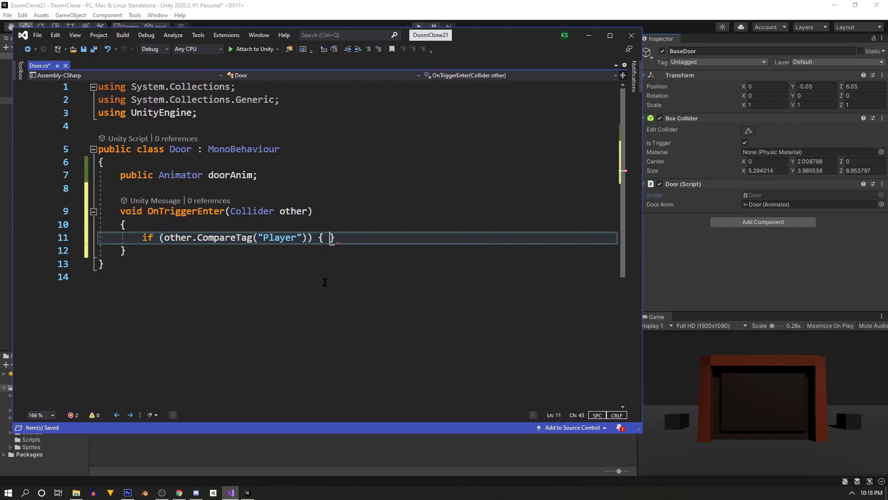
- Add the comment "//open door" inside the Player tag check, with blank lines below it
key(Return)
key(Return)
text(//open door)
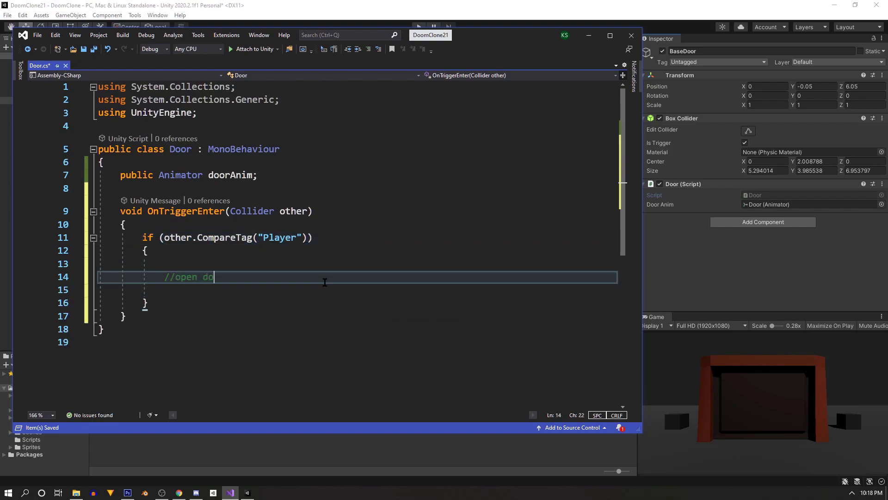
key(Return)
key(Return)
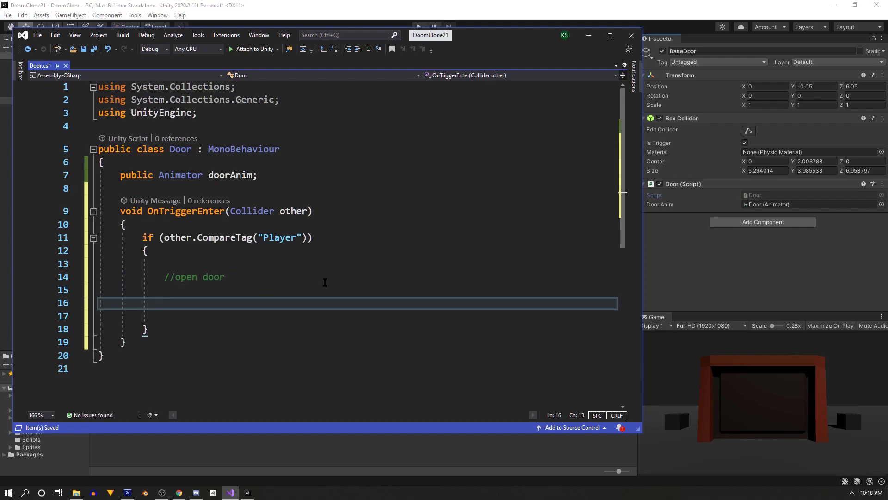
- Below the "//open door" comment, begin a doorAnim.SetTrigger call with an empty string argument
text(door)
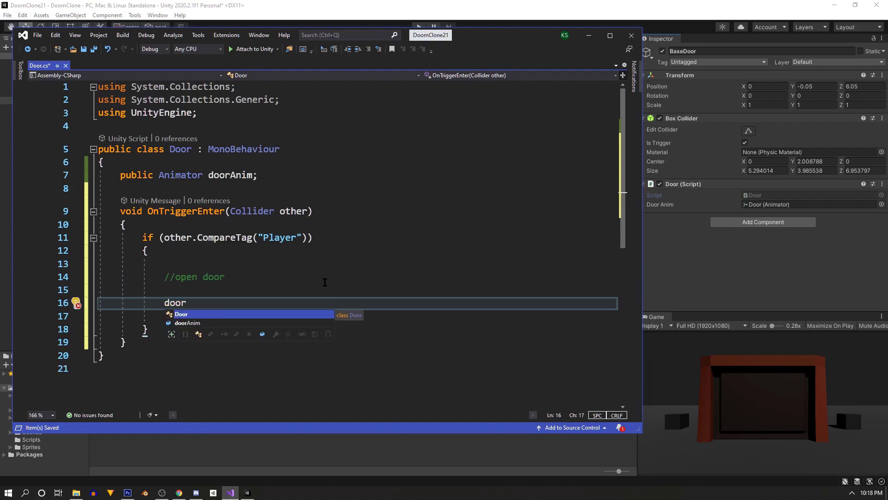
text(Anim.)
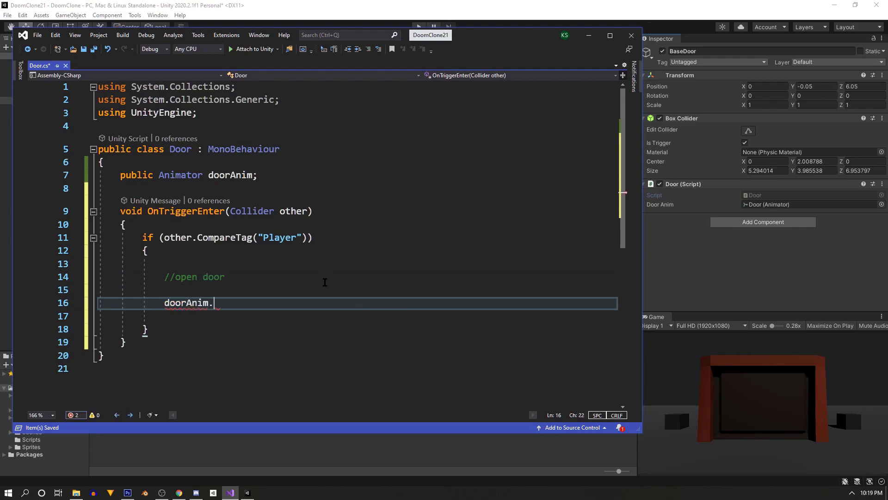
text(setTr)
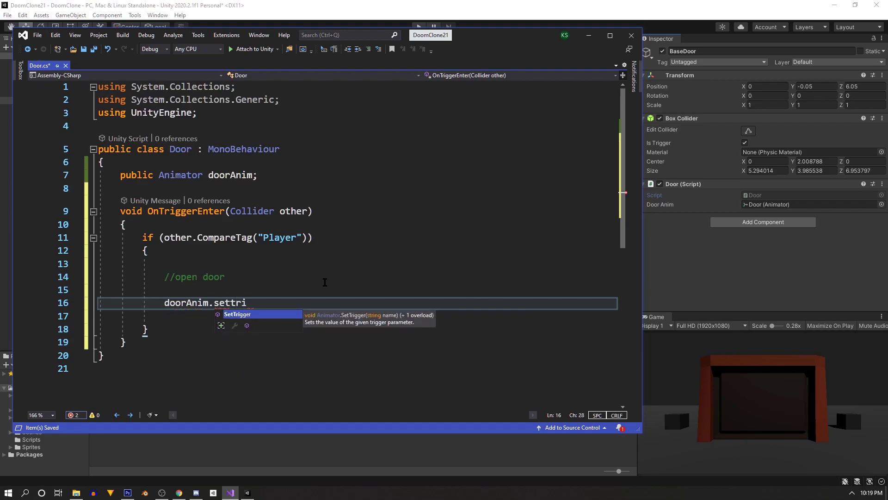
key(Tab)
text((")
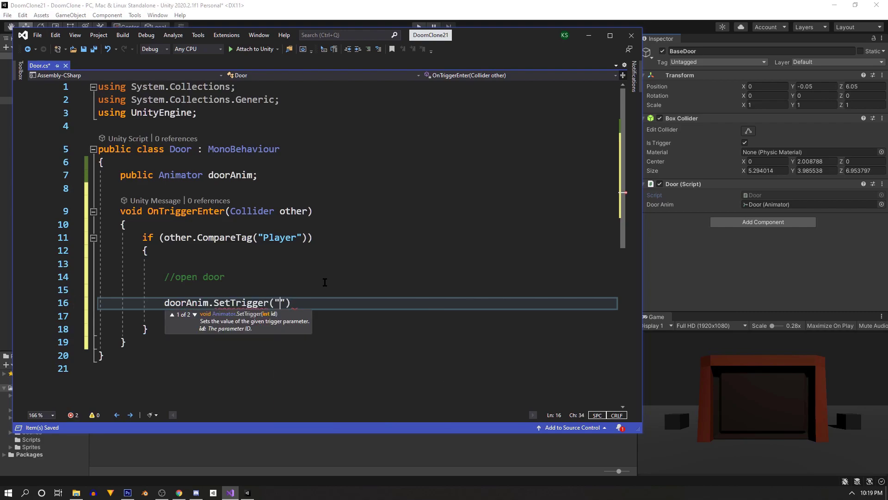
- Check the trigger parameter's name in Unity's Animator and complete the Visual Studio line as doorAnim.SetTrigger("OpenDoor");
drag(486, 33, 525, 116)
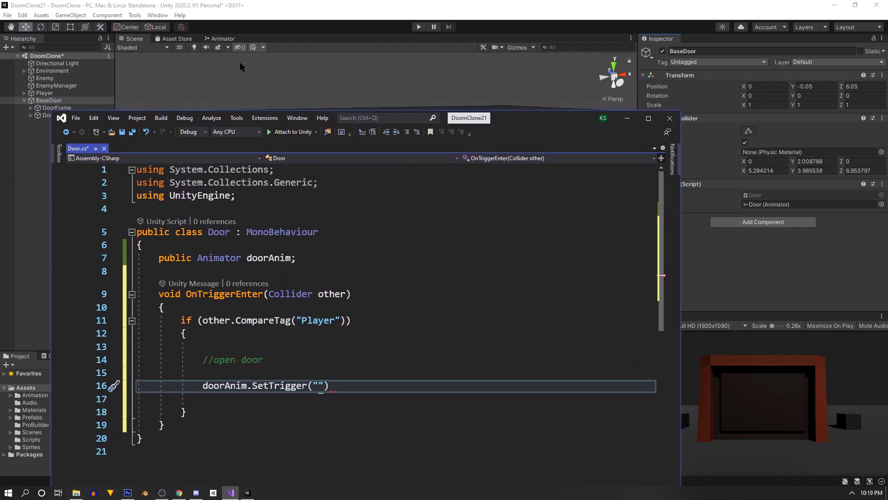
click(212, 39)
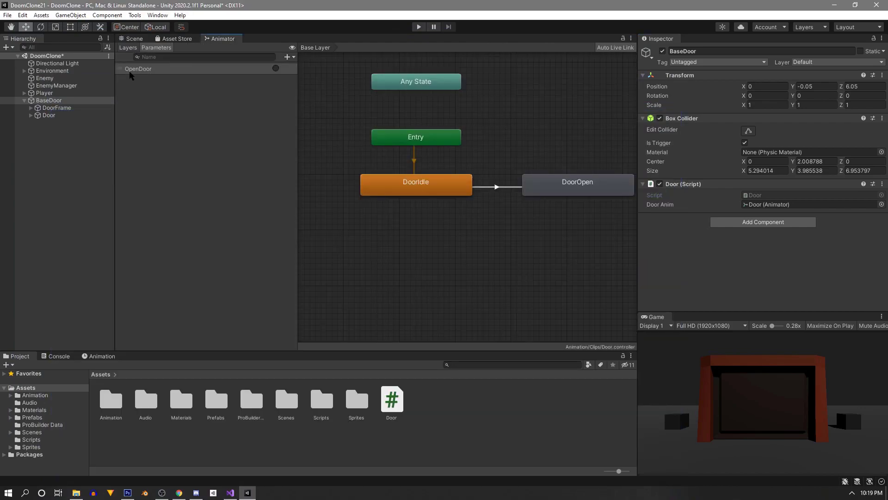
click(230, 492)
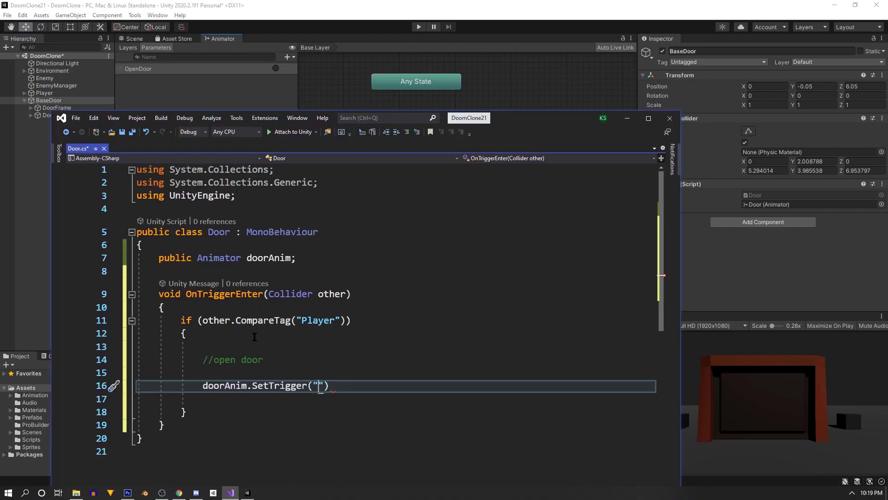
text(OpenDoor)
drag(507, 116, 467, 61)
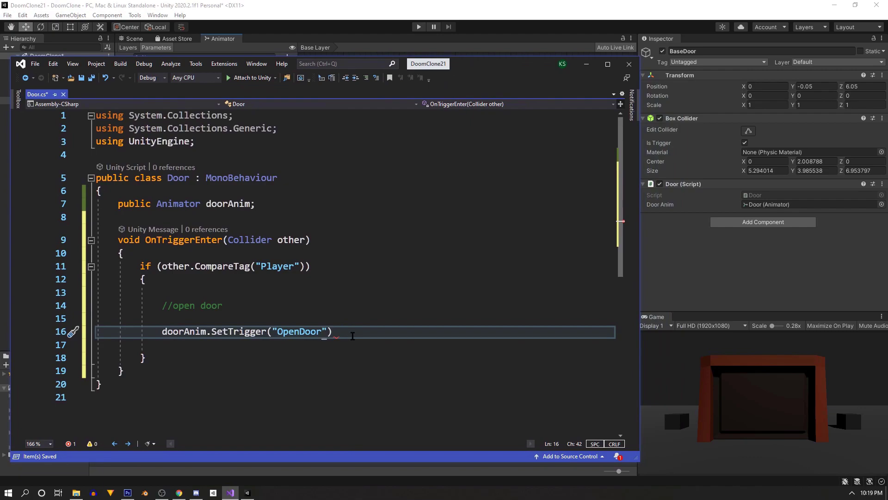
click(352, 332)
text(;)
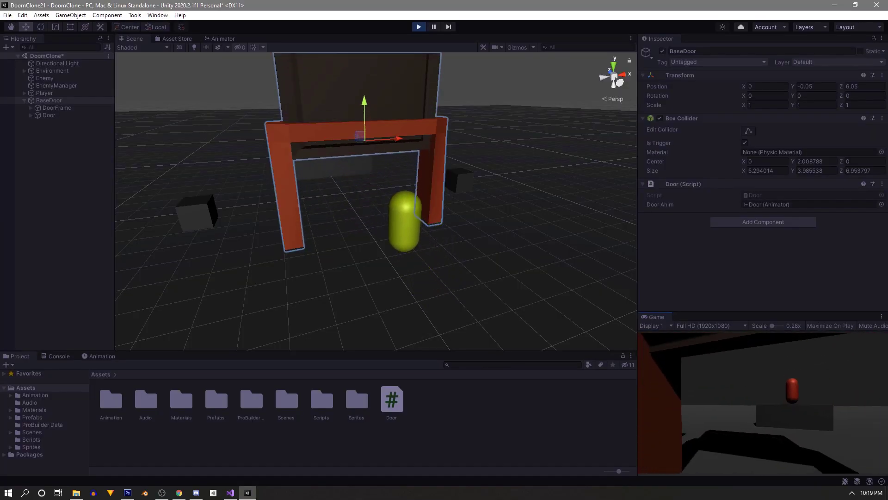
- In Unity's play mode, move the player back and forth through the doorway to test the door, and stop the game
key(s)
key(w)
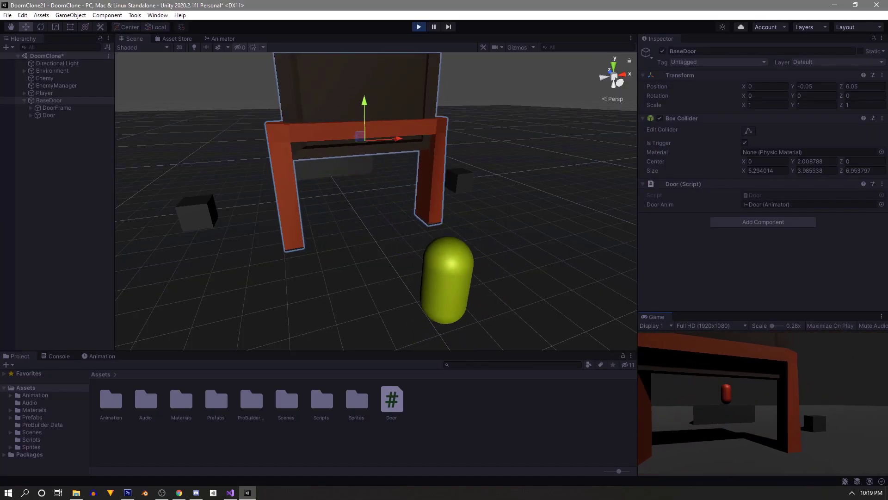
key(ctrl+p)
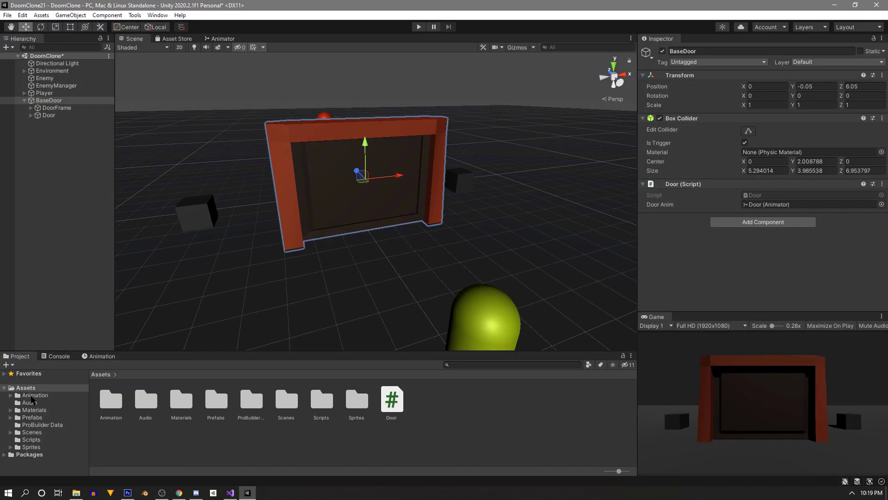
- Turn off Loop Time on the DoorOpen animation clip in the Animation/Clips folder
click(33, 396)
double_click(147, 399)
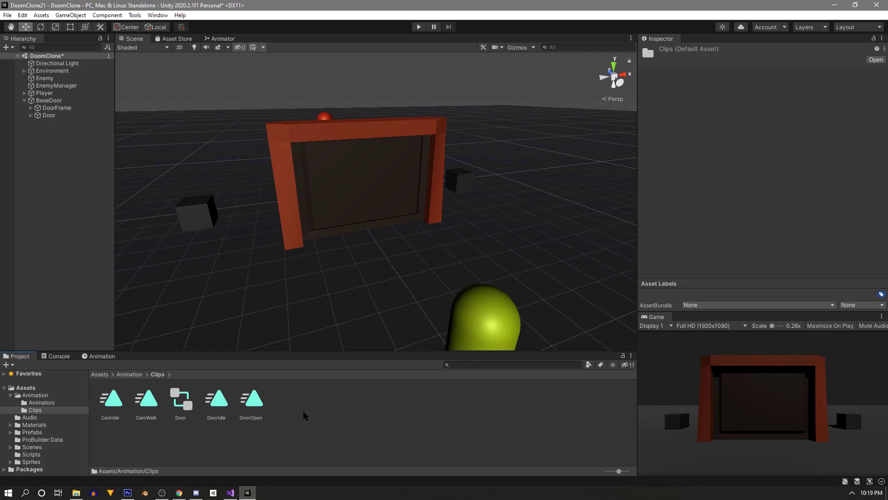
click(259, 401)
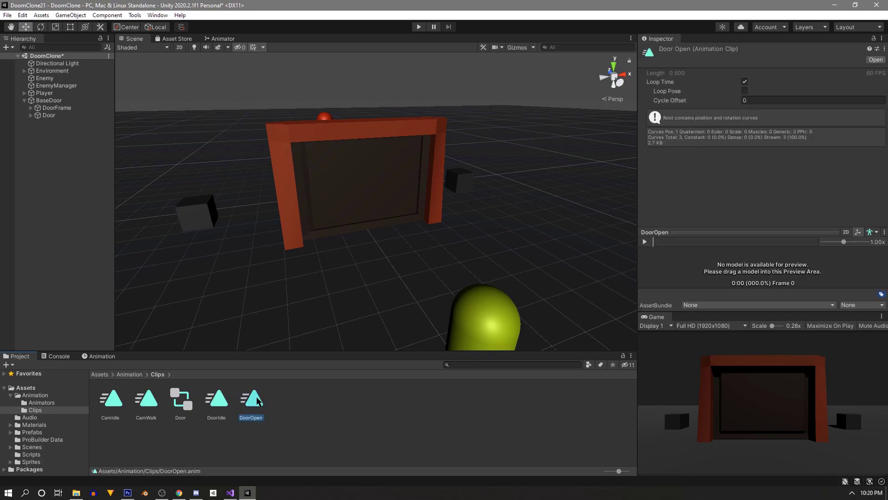
click(744, 82)
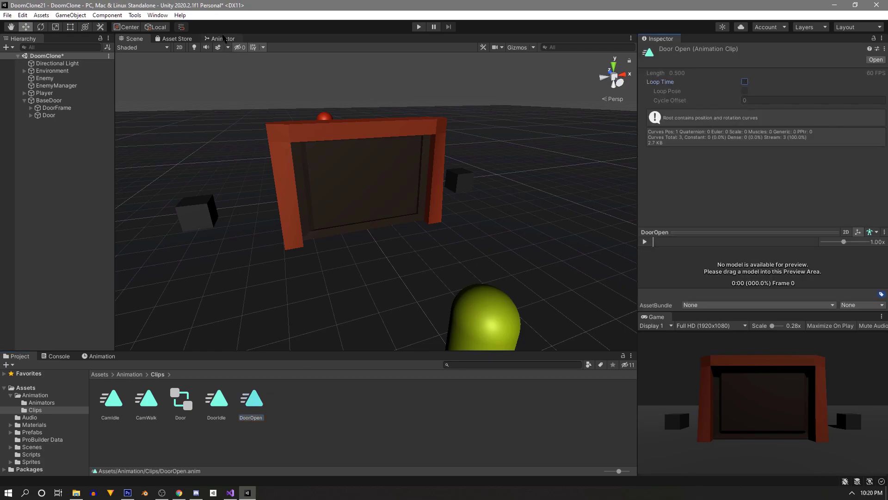
- Float the Animator window and play-test the door, walking the player through it to watch the state transition
drag(222, 37, 278, 33)
click(419, 27)
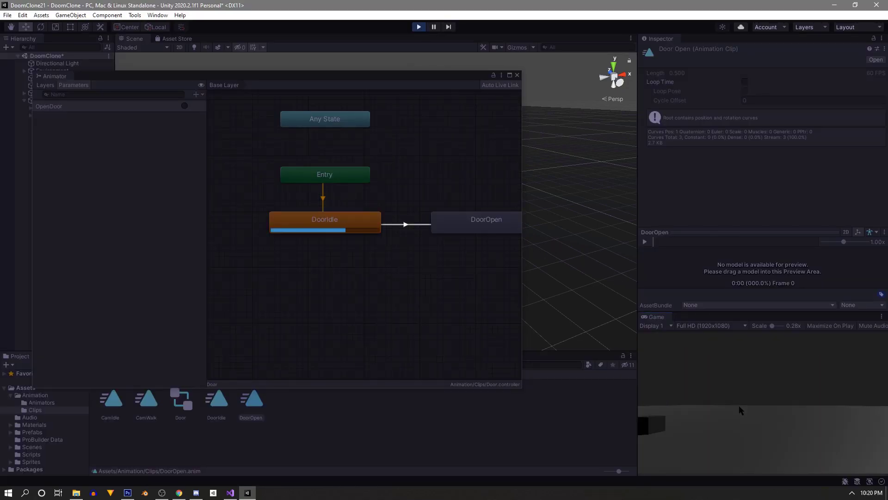
click(715, 416)
key(w)
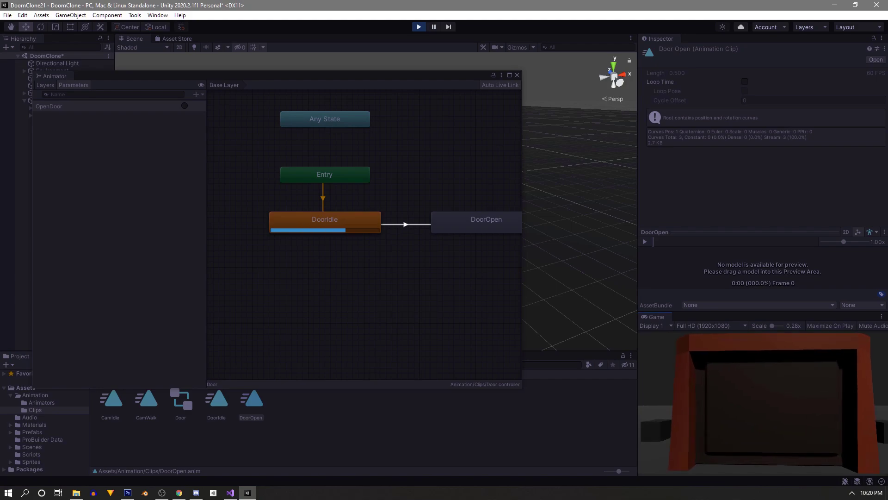
key(s)
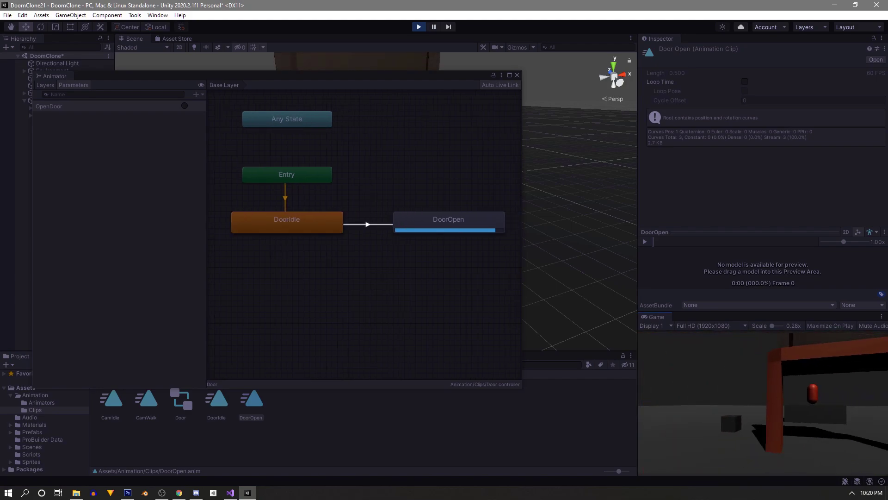
key(w)
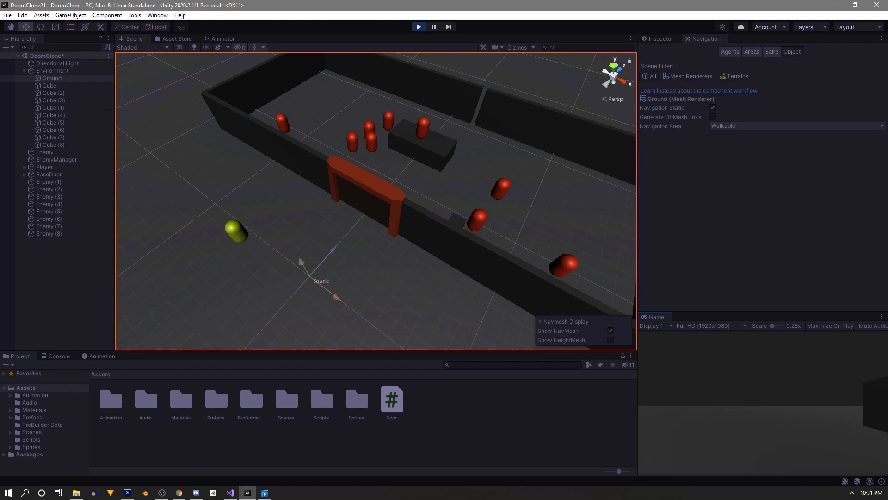
key(w)
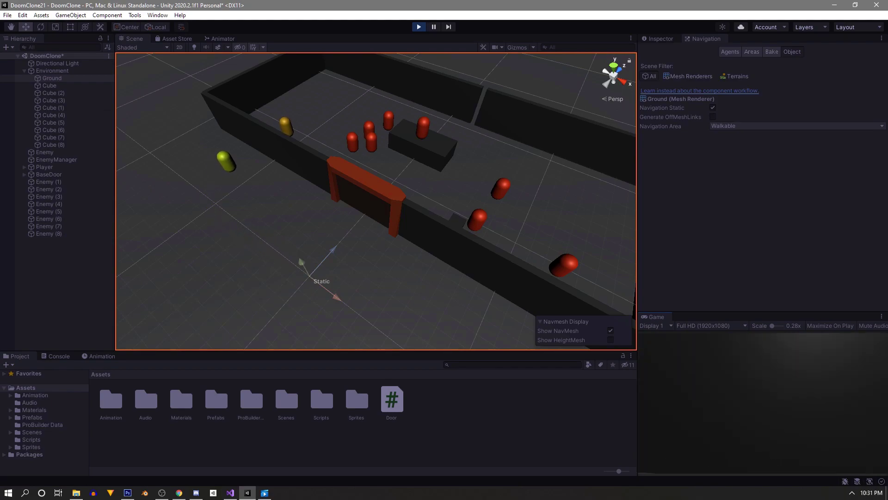
- Play-test the walled room with several enemies, moving the player around outside the door
key(s)
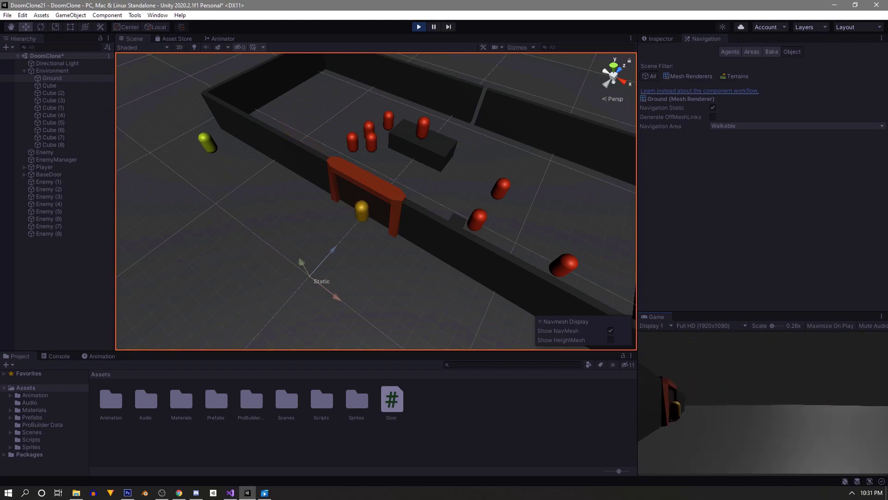
key(a)
key(w)
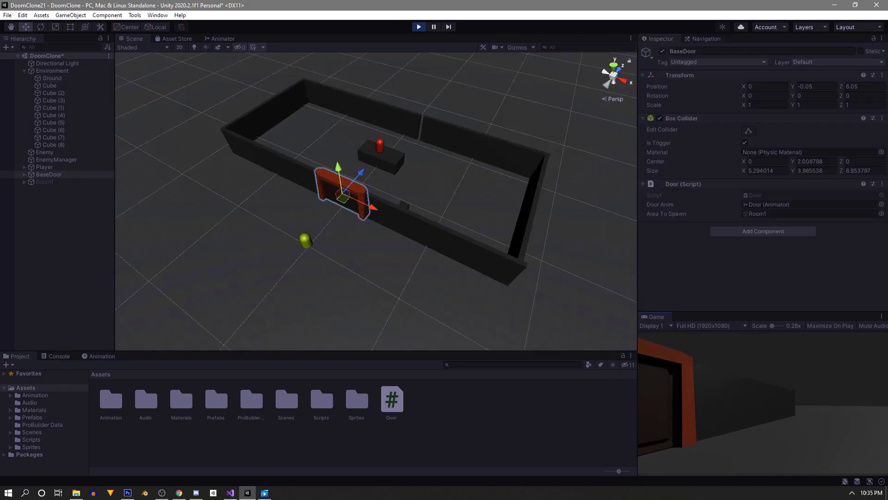
- Play-test the door with Room1 as its area to spawn, moving the player toward and away from it
key(s)
key(w)
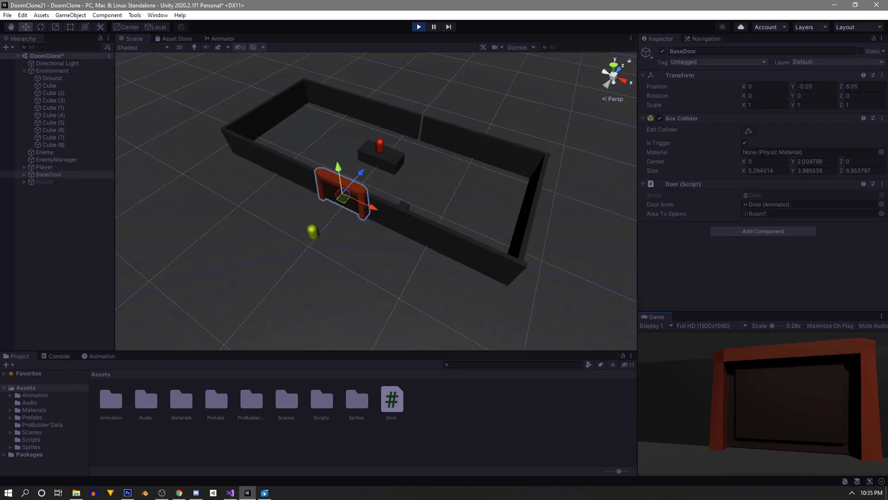
key(s)
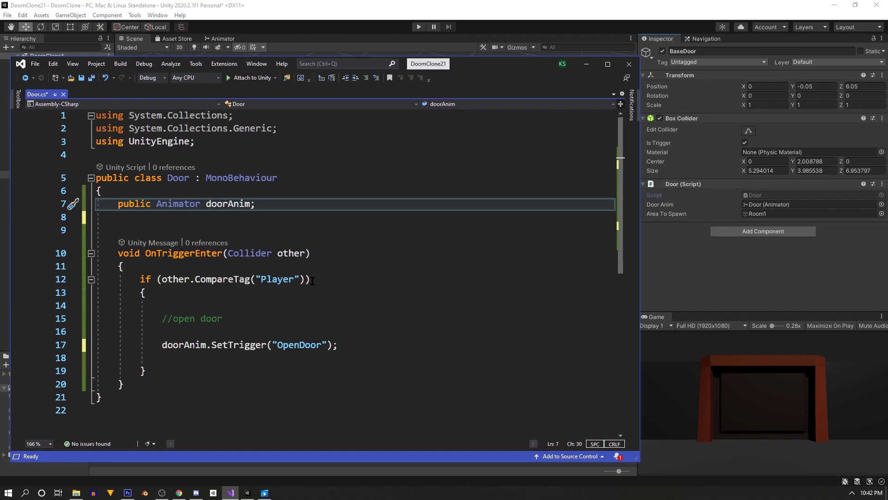
- In the Door script in Visual Studio, declare public GameObject areaToSpawn; on a new line below doorAnim
key(Return)
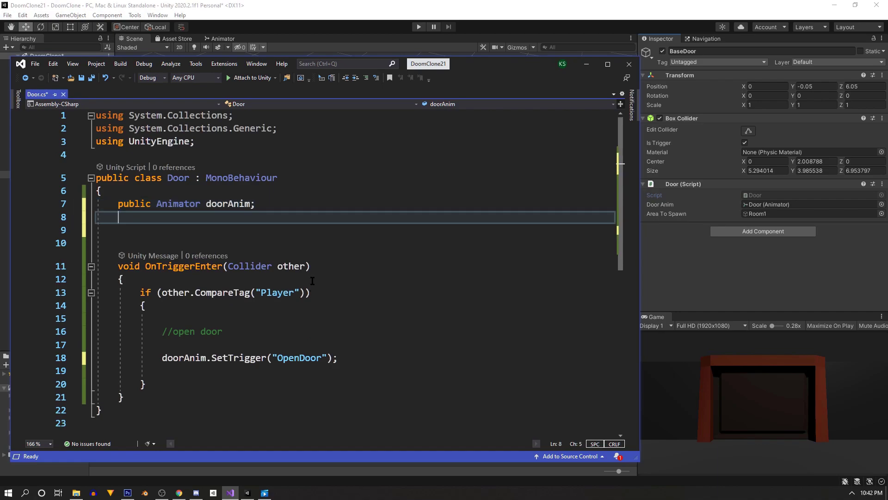
text(pu)
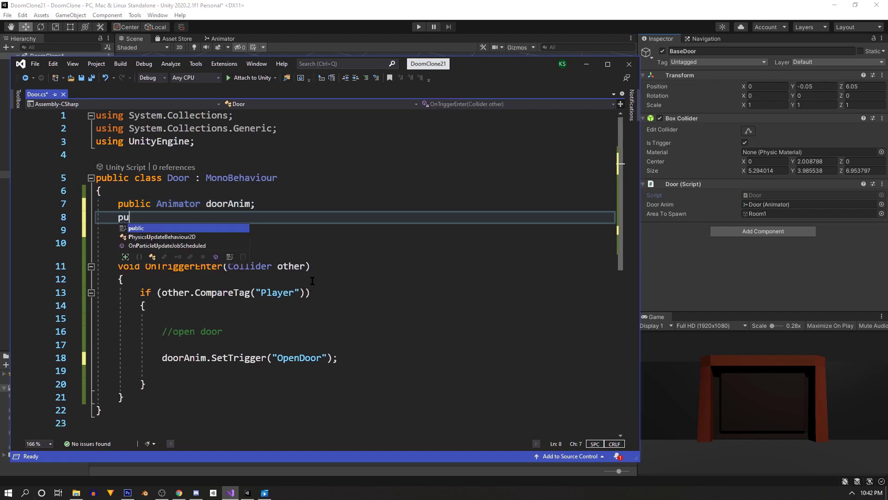
text(blic )
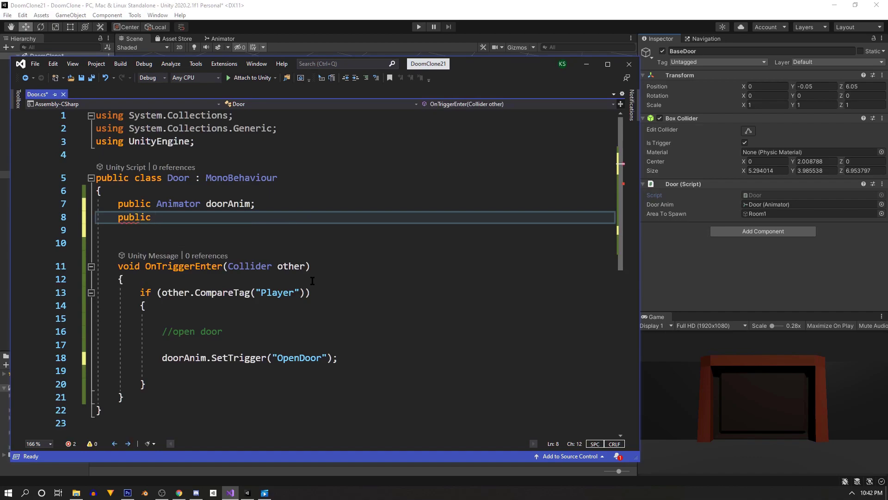
text(gam Aa)
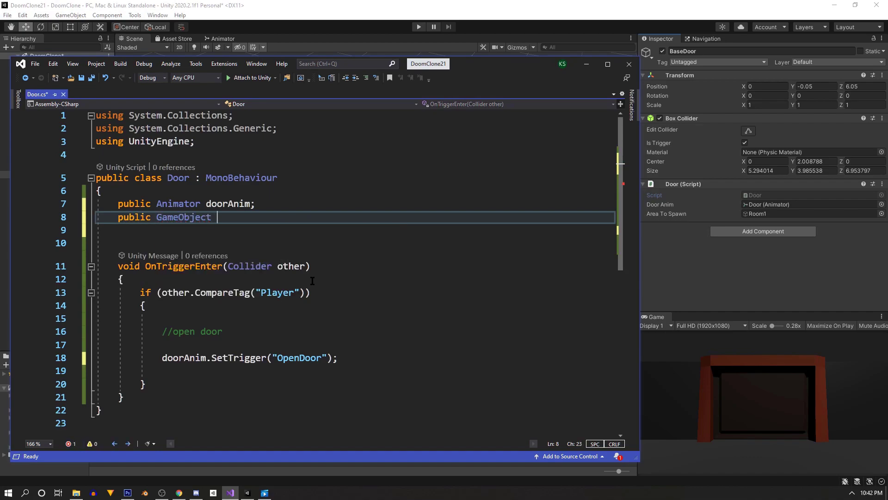
key(BackSpace)
key(BackSpace)
text(areaToSpawn;)
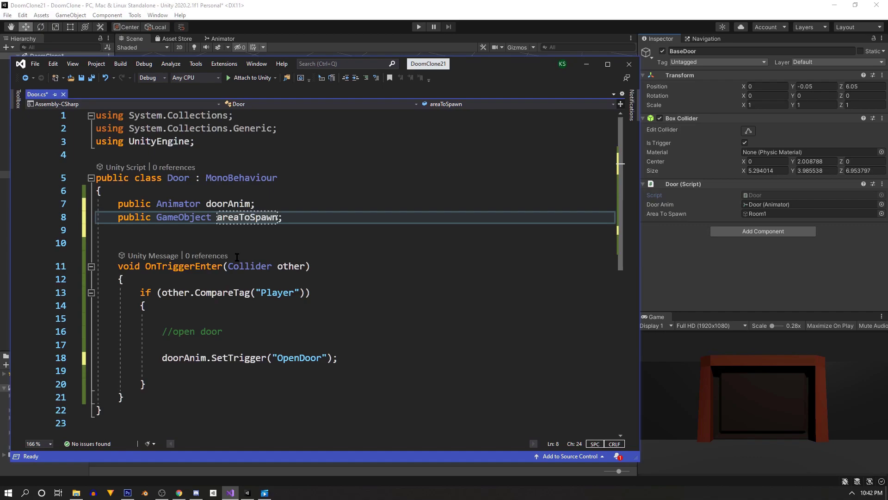
- Add the comment "//spawn enemys in area" below the SetTrigger line, with blank lines around it
click(347, 360)
key(Return)
key(Return)
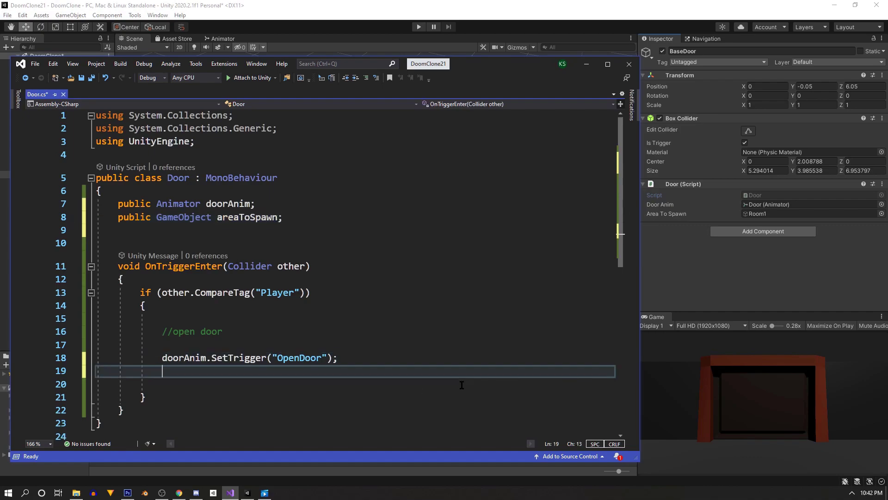
text(//spawn enemys in area)
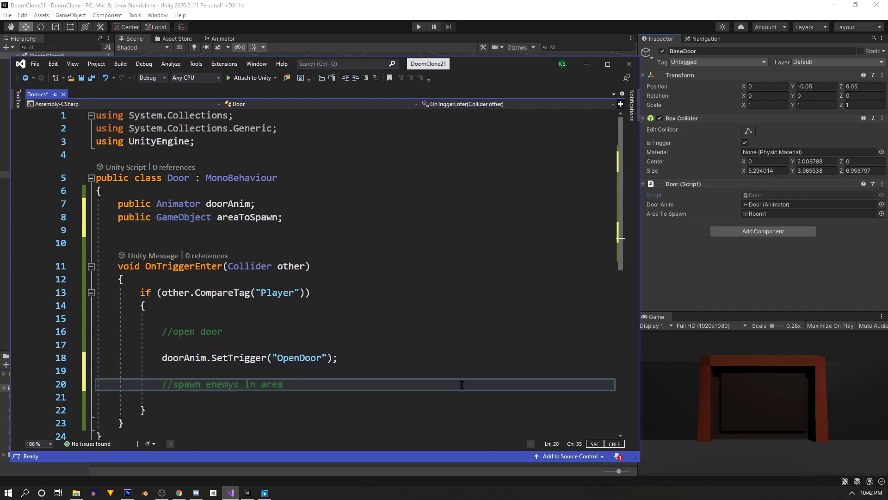
key(Return)
key(Return)
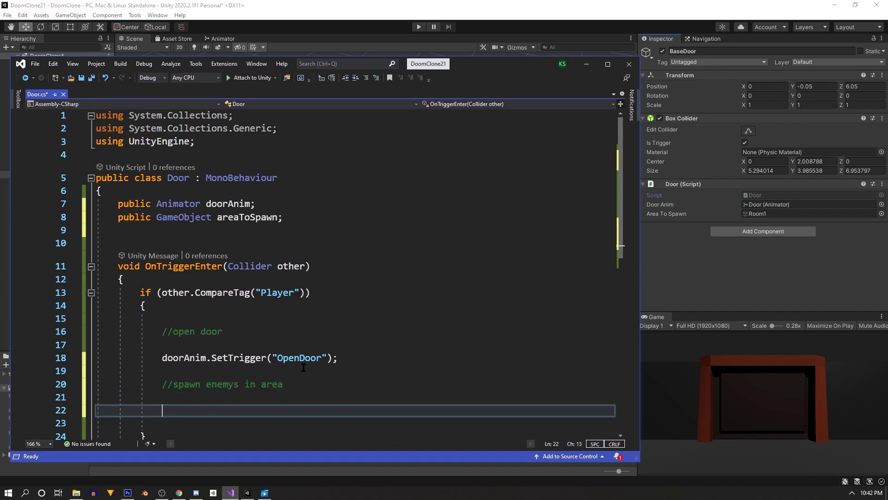
- Below the spawn comment, add the line areaToSpawn.SetActive(true);
text(are)
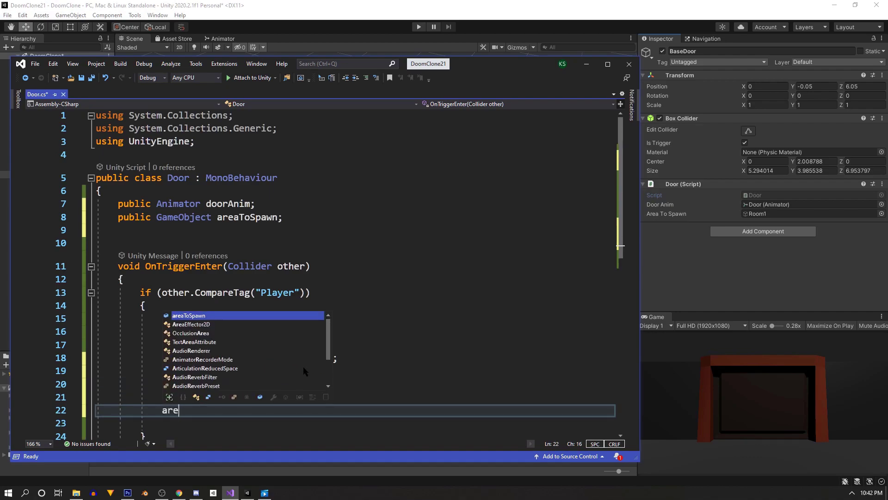
text(aToSpawn.set)
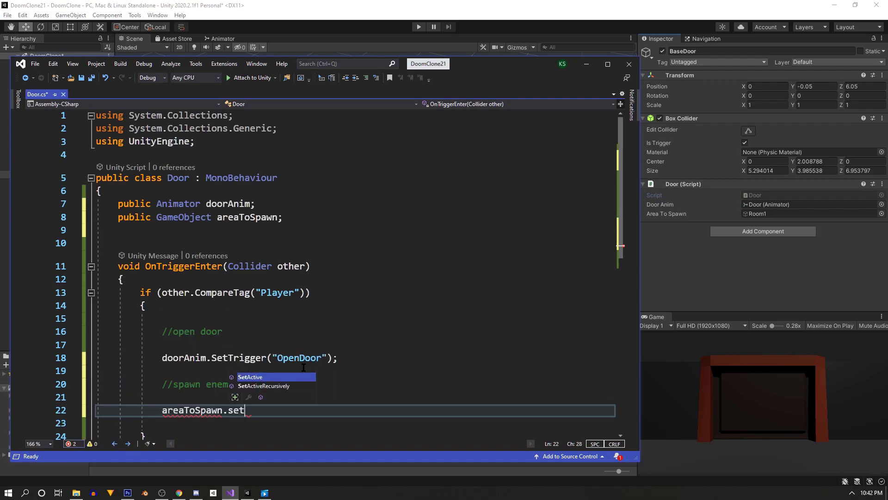
key(Tab)
text((true);)
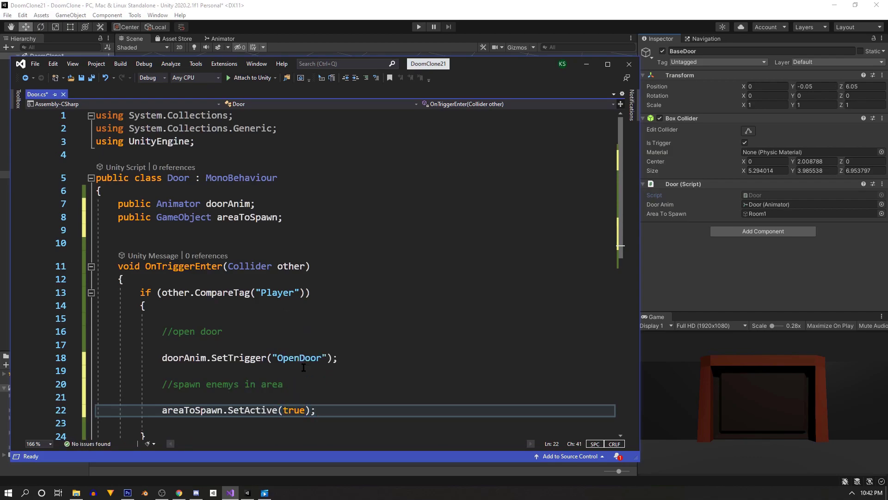
scroll(306, 366, down, 2)
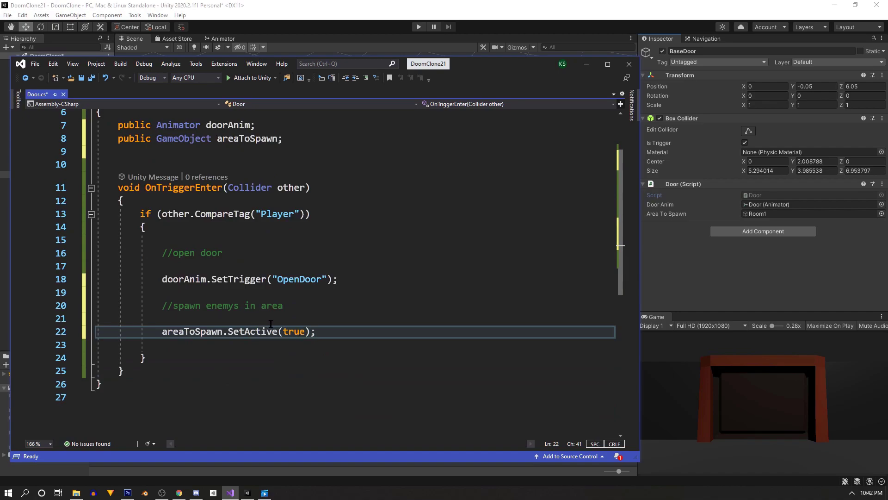
- Save the Door script, return to Unity and deactivate Room1 together with the enemies it contains
key(ctrl+s)
click(667, 198)
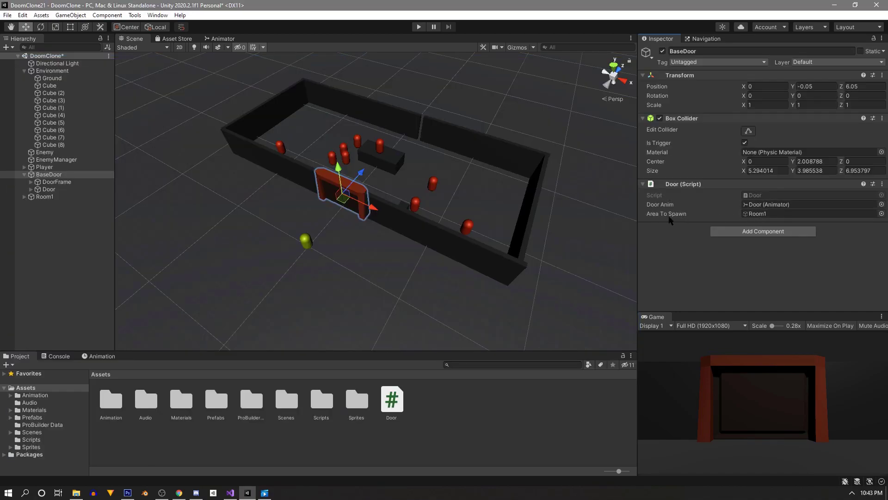
click(24, 197)
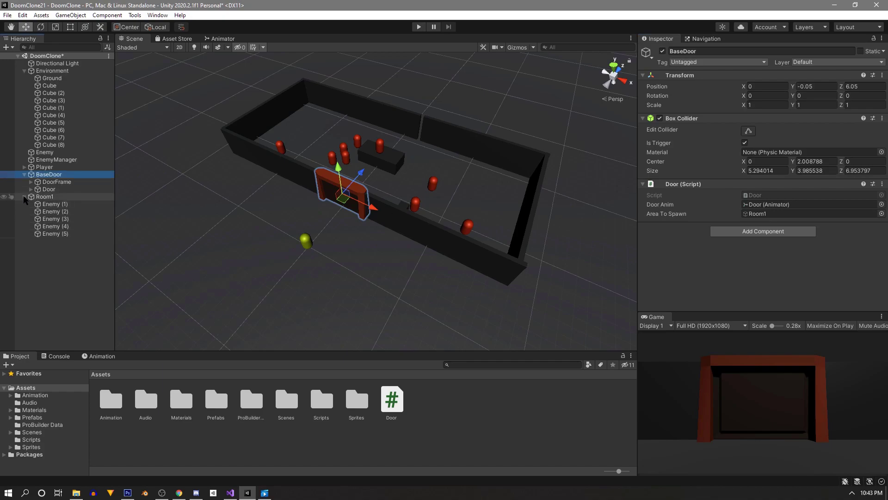
click(45, 196)
drag(375, 171, 386, 155)
key(ctrl+z)
click(55, 204)
click(44, 196)
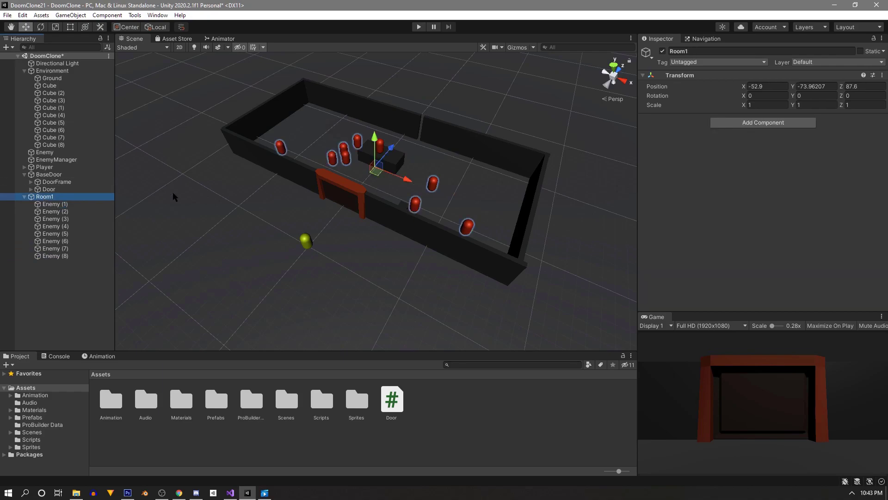
click(55, 205)
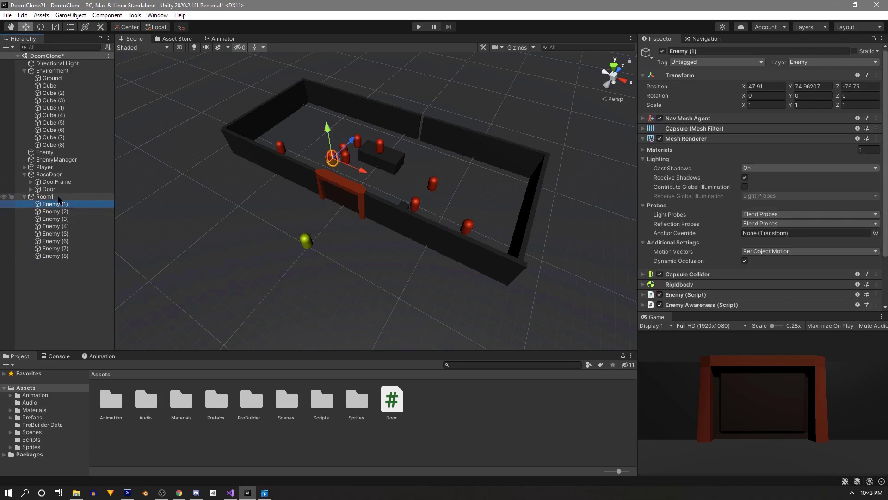
click(59, 198)
click(663, 51)
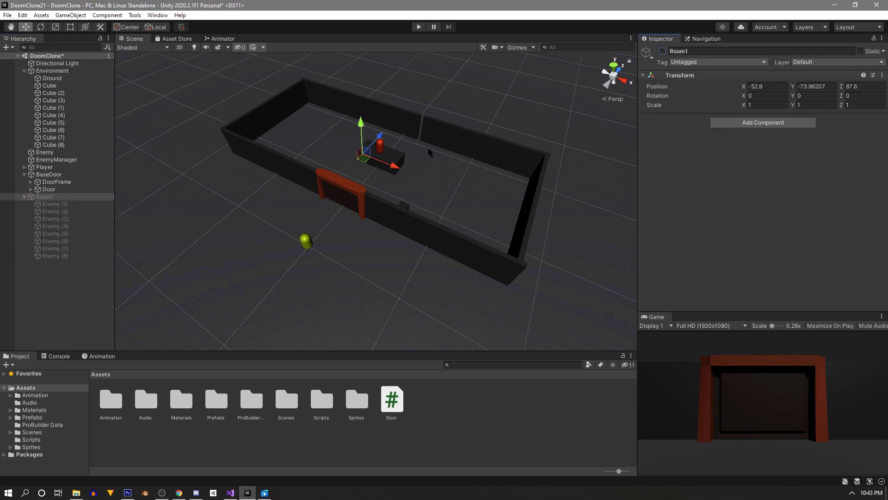
- Select BaseDoor and play-test the scene, walking the player up to the door to check that it opens and Room1's enemies spawn
click(48, 175)
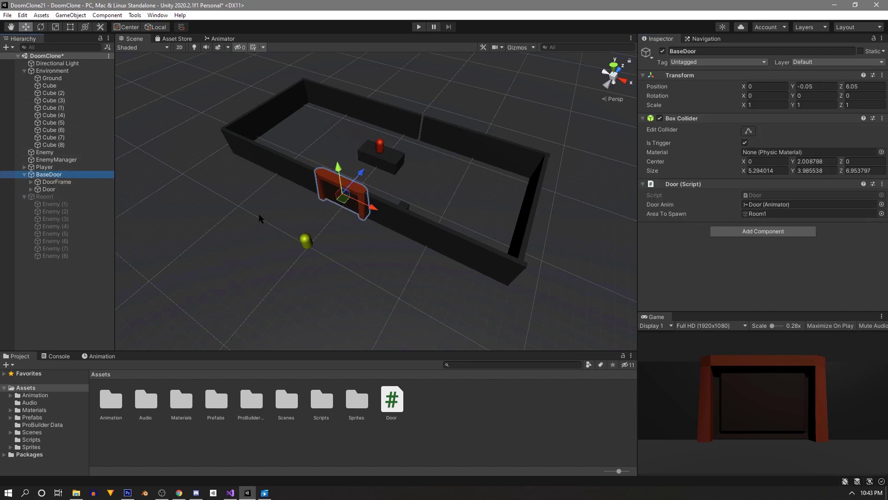
click(24, 197)
key(ctrl+p)
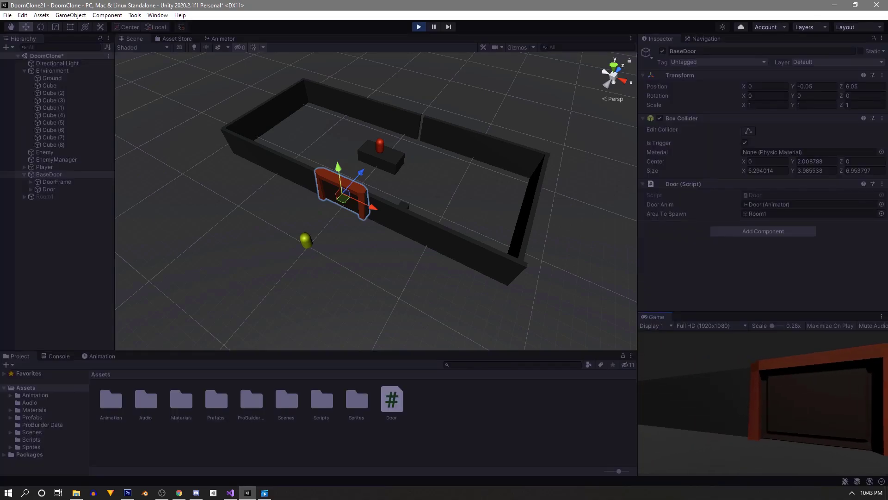
key(w)
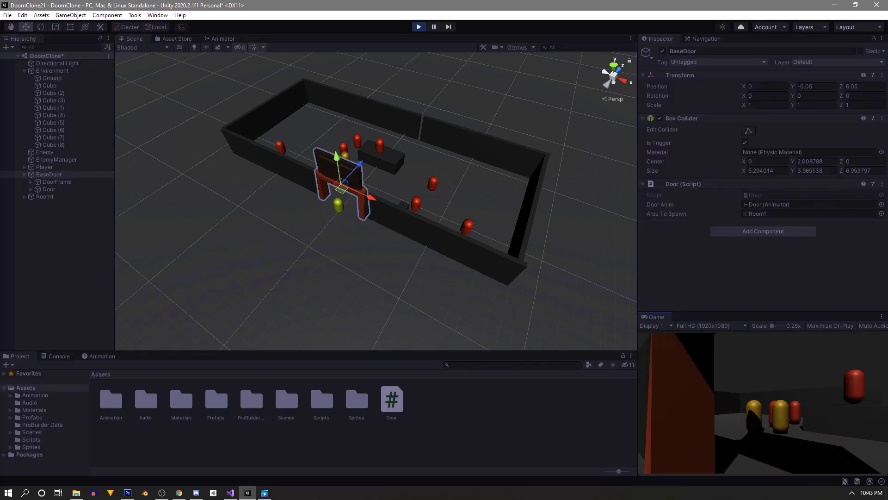
key(s)
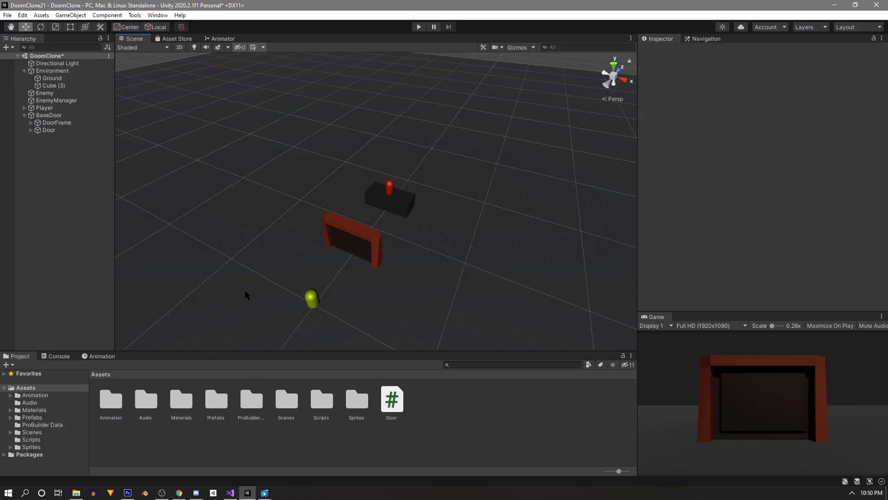
- Move the Door script into the Scripts folder and delete Cube (3) from the Environment group
click(398, 402)
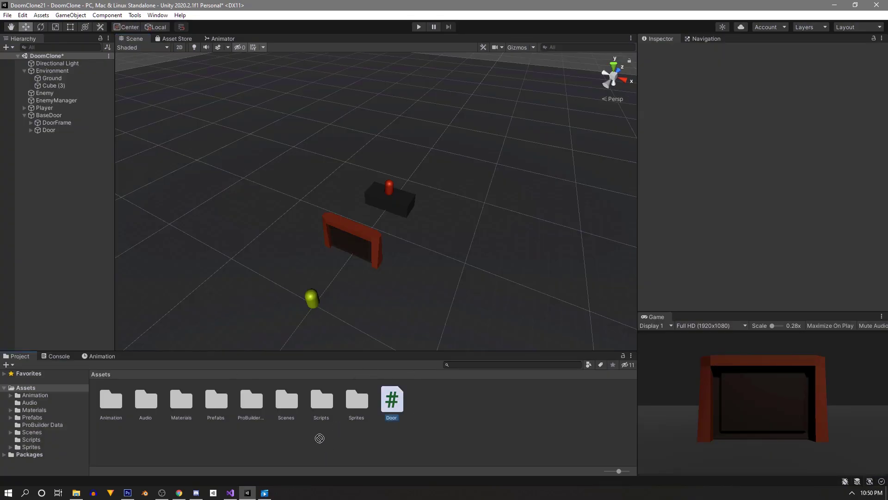
drag(322, 403, 322, 401)
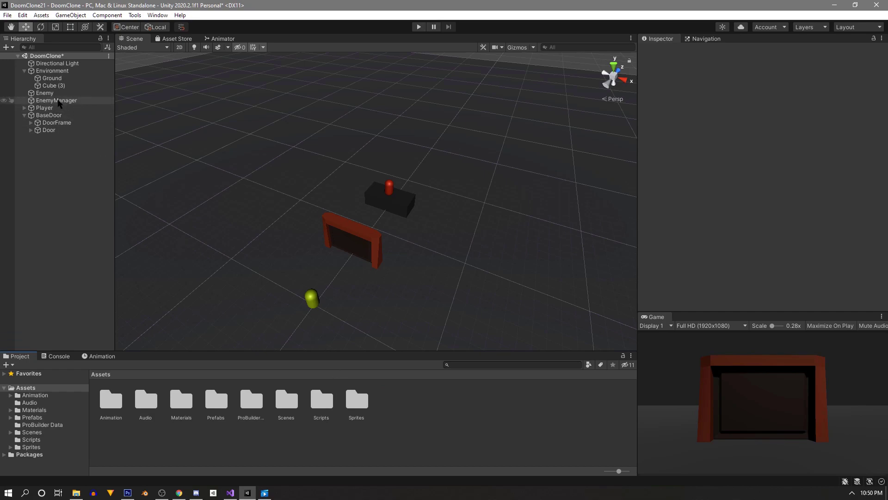
click(54, 93)
click(54, 86)
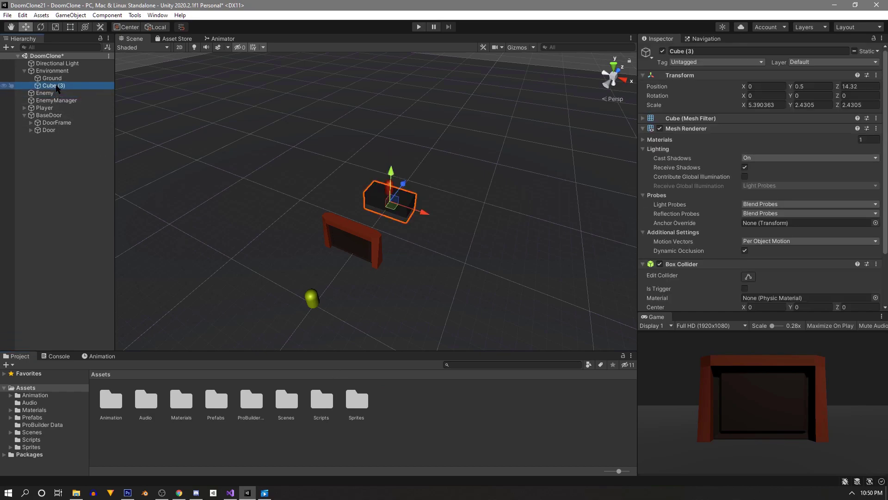
key(Delete)
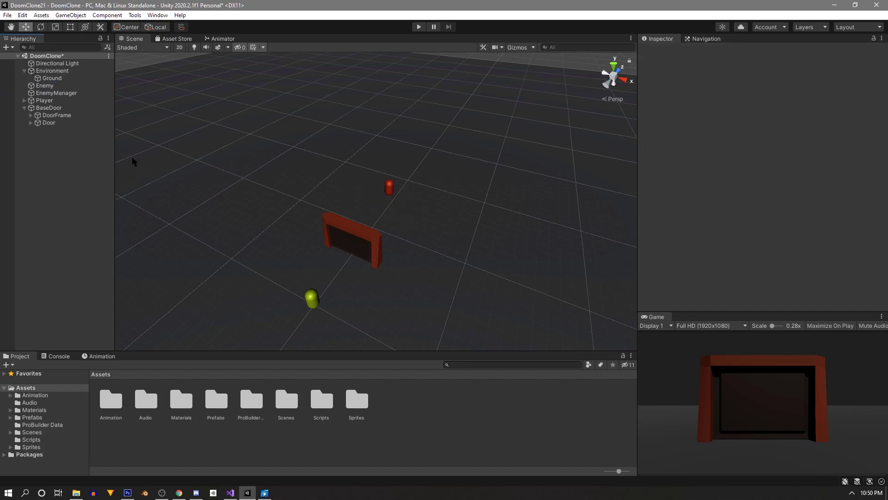
- Move the Enemy down and away behind the door, to about X -8.58, Y 0.75, Z 29.19
click(46, 85)
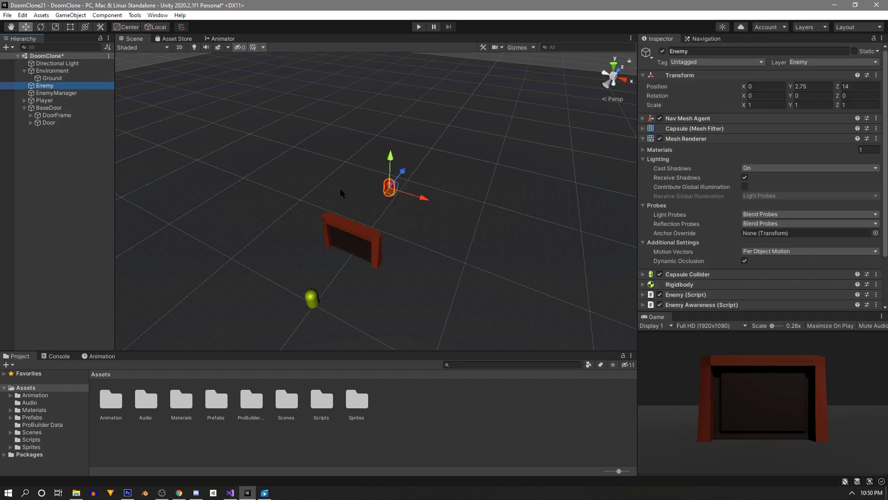
key(f)
right_drag(373, 171, 329, 143)
drag(330, 144, 331, 259)
scroll(324, 231, down, 5)
drag(324, 231, 214, 185)
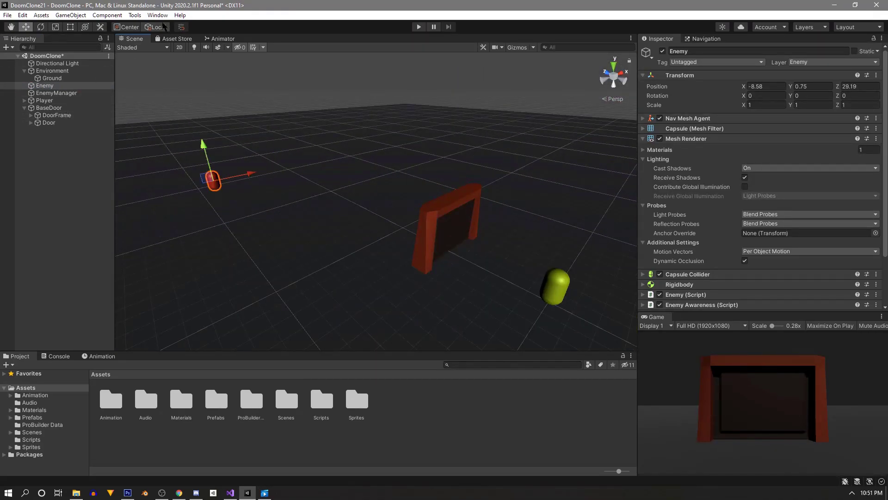
- Show the scene gizmos and rebake the NavMesh using agent radius 0.5 and height 2
click(716, 41)
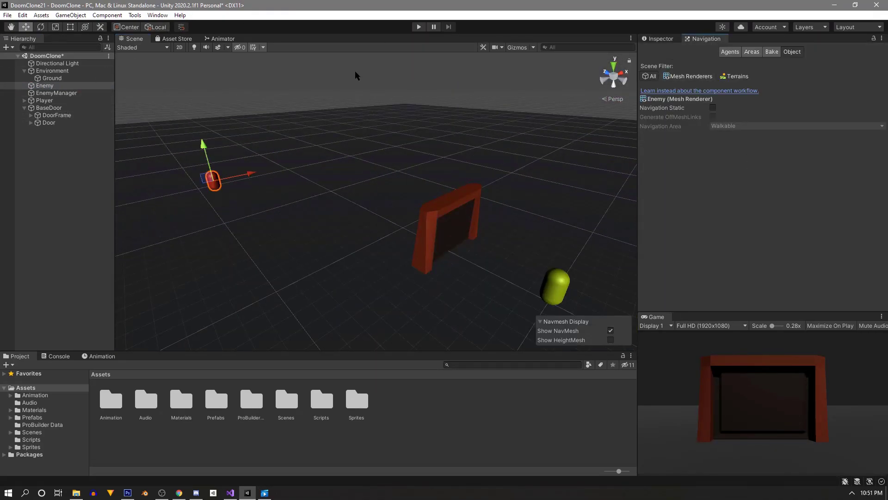
click(158, 15)
mouse_move(188, 204)
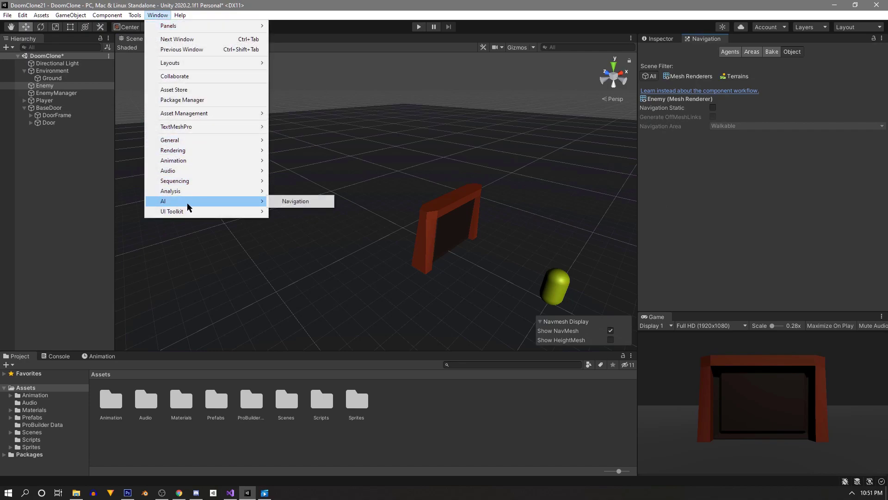
click(296, 200)
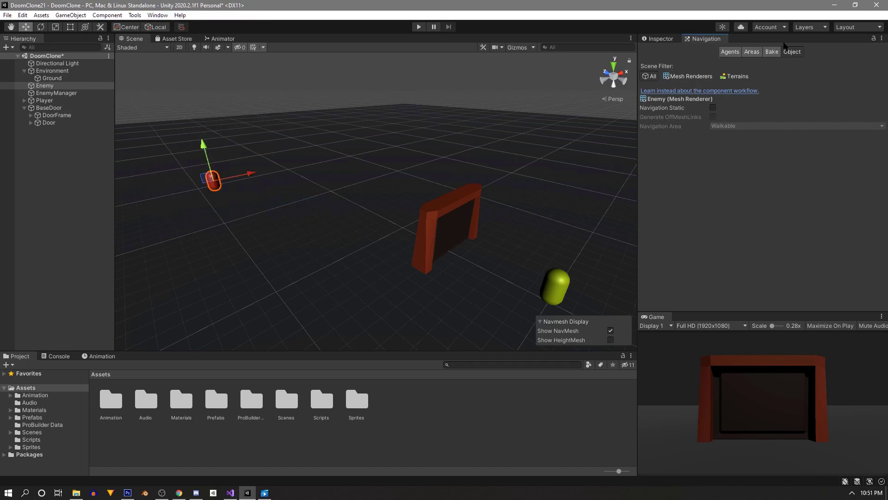
click(771, 52)
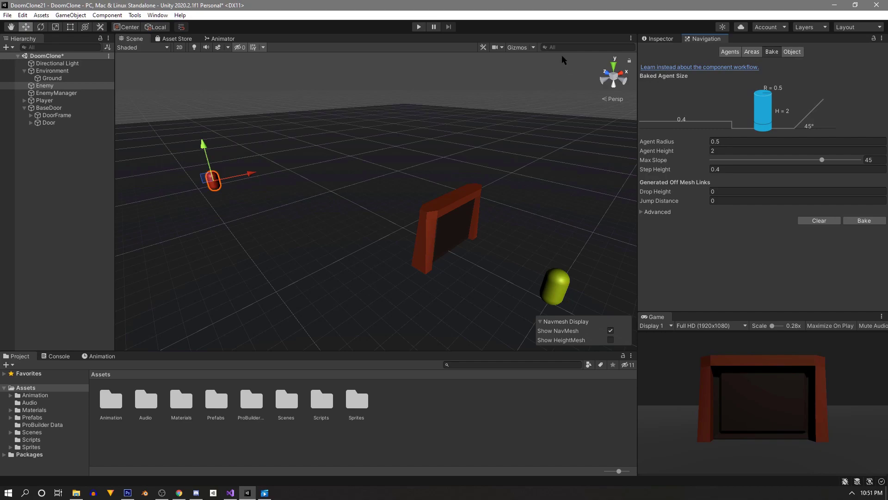
click(521, 47)
scroll(375, 162, down, 3)
alt+drag(375, 163, 465, 249)
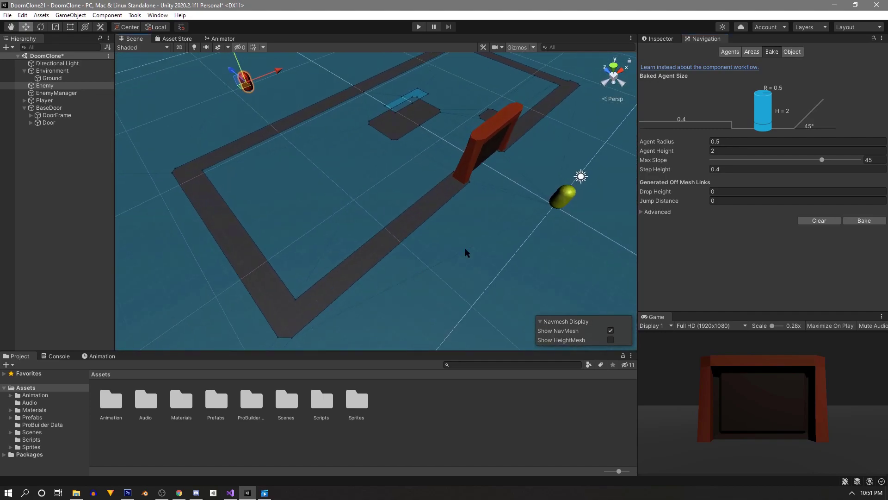
click(854, 220)
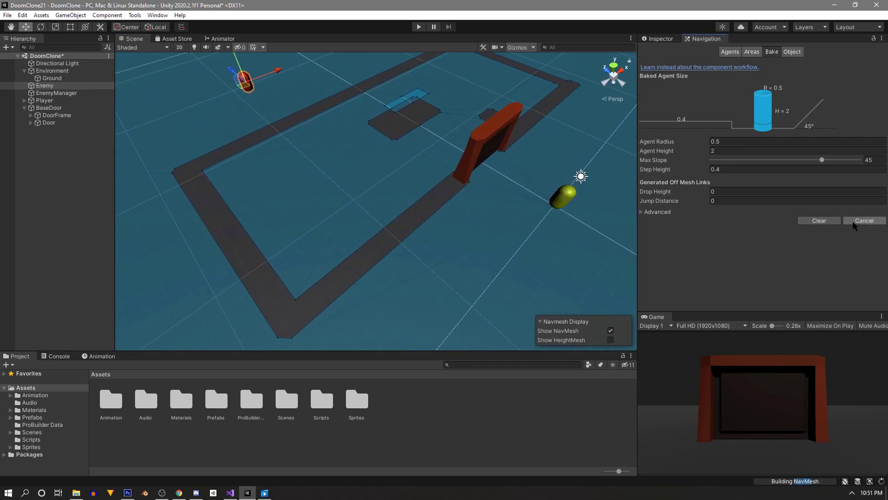
alt+drag(277, 162, 325, 87)
right_drag(325, 87, 323, 65)
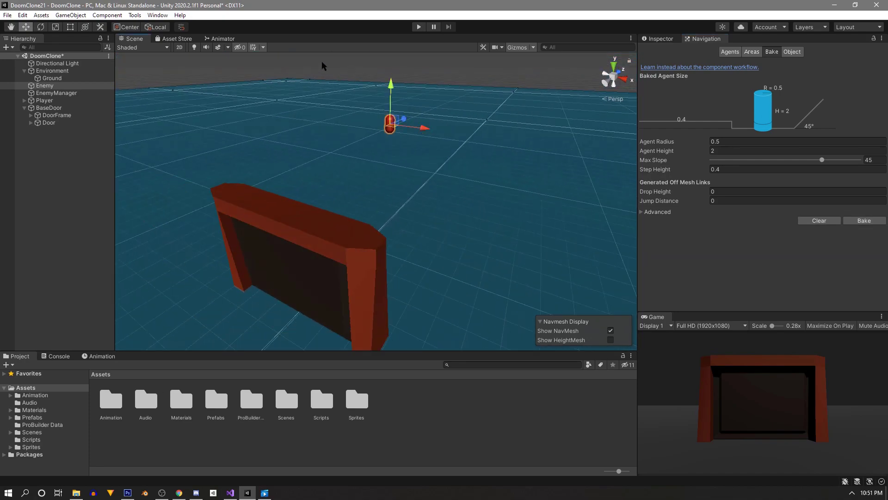
- Collapse the Environment group, duplicate BaseDoor and place the copy beside it at X -7.5
click(660, 39)
click(815, 86)
right_drag(462, 185, 323, 194)
click(24, 71)
click(56, 101)
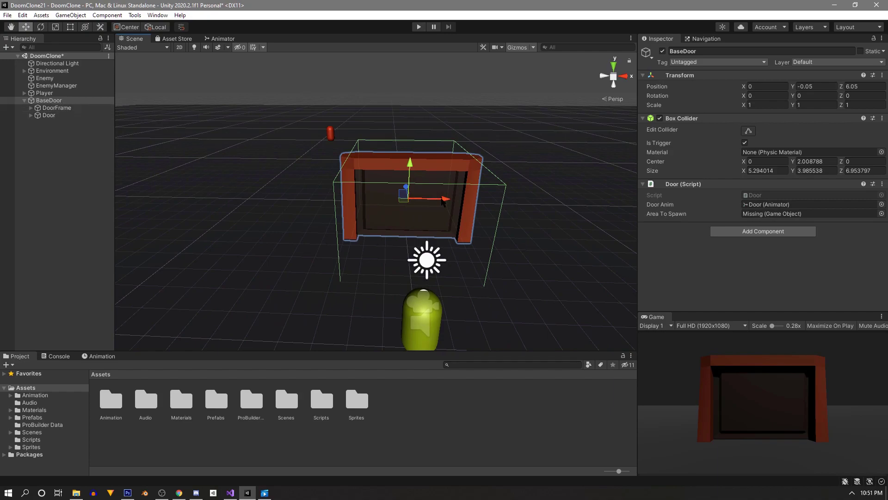
key(ctrl+d)
drag(443, 202, 287, 198)
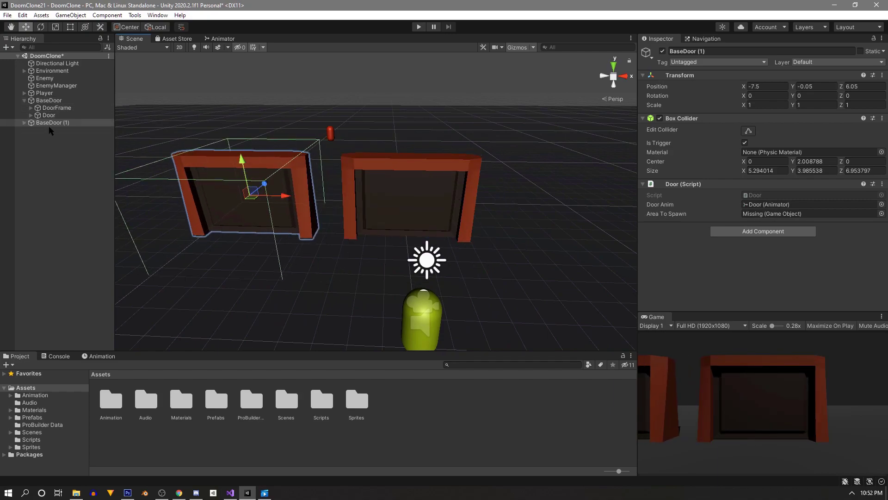
- Rename the duplicated door as GreenDoor
click(54, 122)
click(727, 51)
text(GreenDoor)
key(Return)
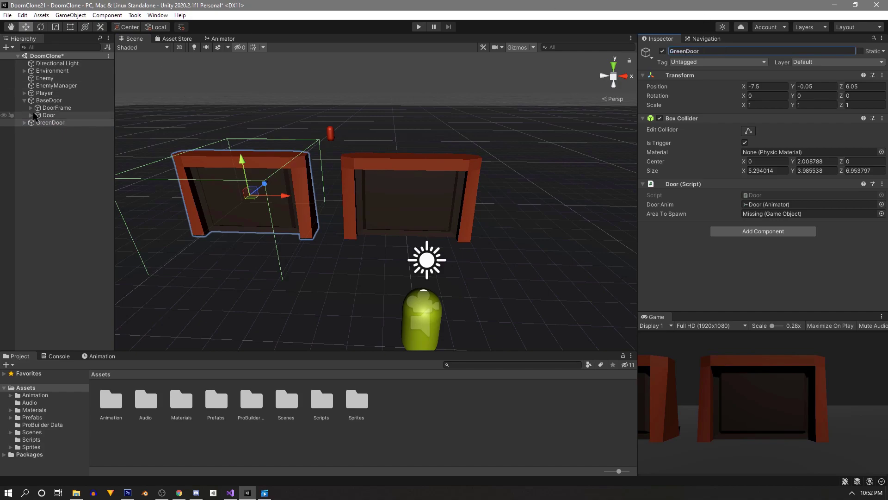
- Expand GreenDoor's parts and apply the Green material from the Materials/Door folder to its door panel
click(25, 122)
click(31, 130)
click(30, 145)
click(32, 410)
double_click(119, 403)
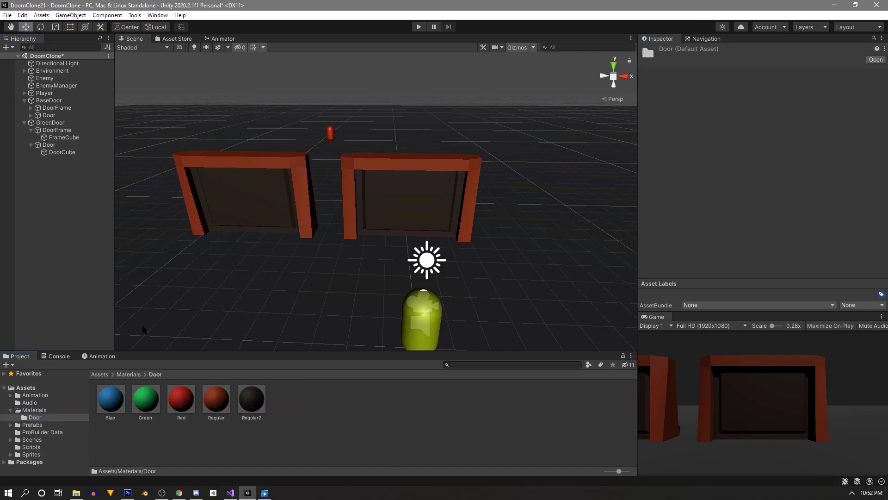
drag(143, 329, 226, 221)
scroll(274, 254, down, 3)
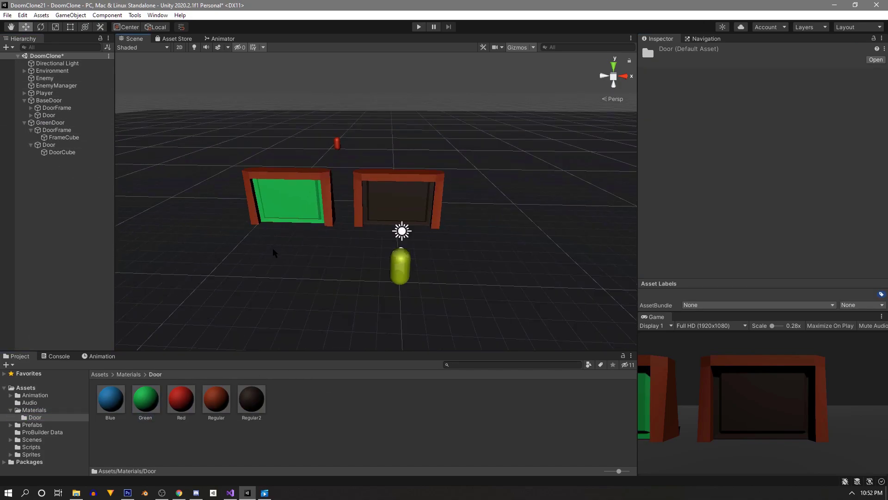
- Duplicate GreenDoor and place the copy on the other side of BaseDoor at X 7.25
click(50, 123)
key(ctrl+d)
drag(314, 212, 542, 202)
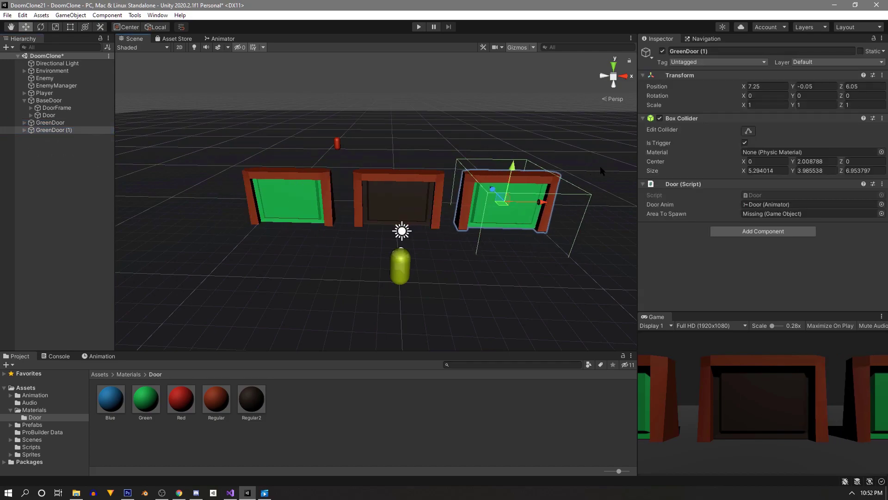
- Rename the new copy as RedDoor and apply the Red material to its door panel
key(F2)
text(RedDoor)
key(Return)
drag(181, 399, 563, 198)
- Duplicate RedDoor and place the copy at the end of the row at X 14
scroll(504, 203, down, 3)
click(47, 130)
key(ctrl+d)
- Rename the last door as BlueDoor and apply the Blue material to its door panel
click(693, 51)
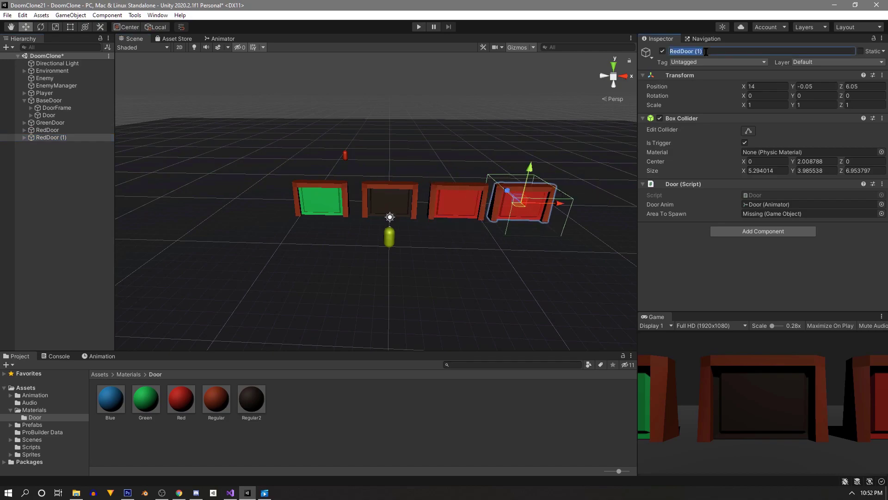
text(BlueDoor)
key(Return)
drag(111, 398, 523, 203)
click(326, 167)
- Play-test the scene to check how the base, green, red and blue doors open
scroll(326, 195, down, 3)
scroll(326, 195, up, 4)
alt+drag(326, 195, 268, 272)
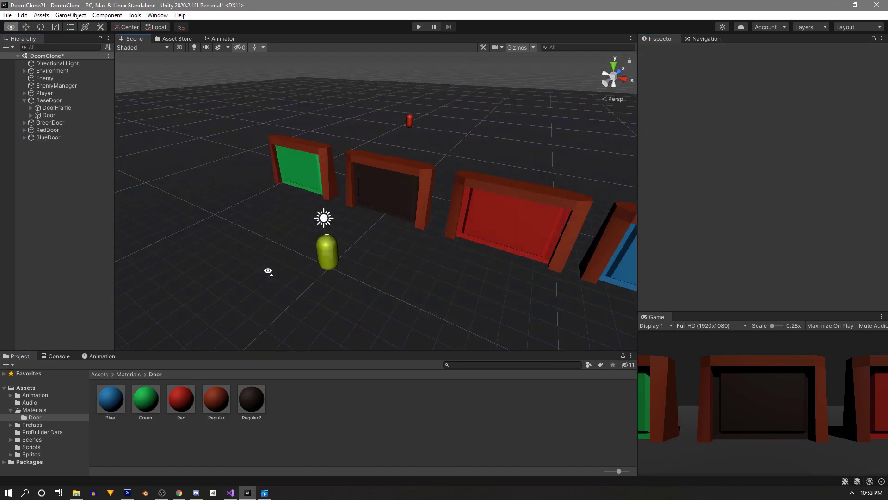
middle_drag(268, 271, 384, 204)
alt+drag(384, 204, 458, 182)
click(24, 100)
key(ctrl+p)
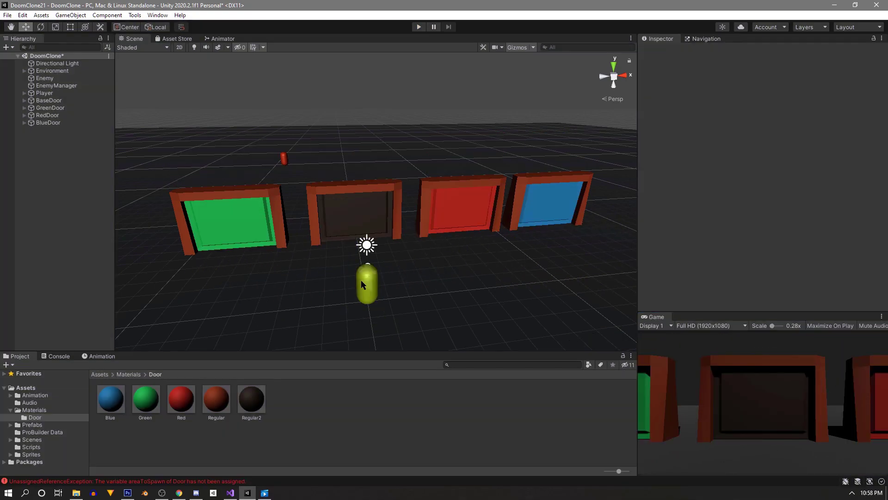
- Create a PlayerInventory script as a new component on the Player and open it for editing
click(45, 93)
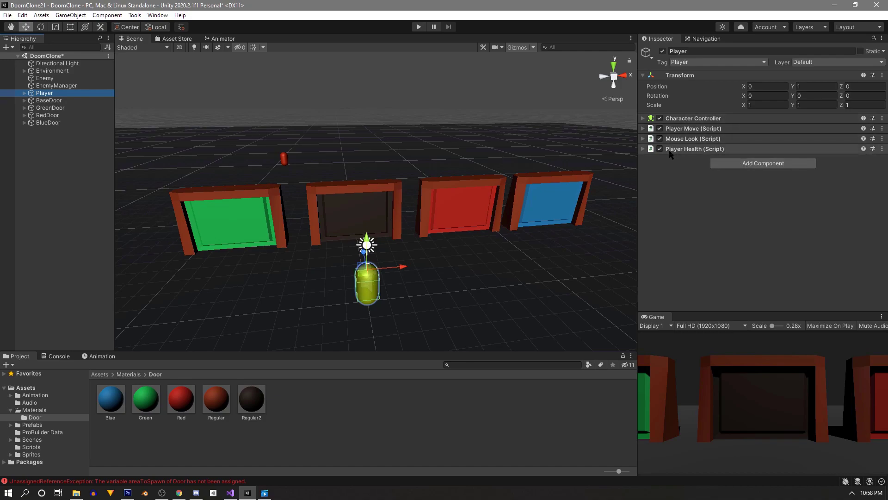
click(643, 148)
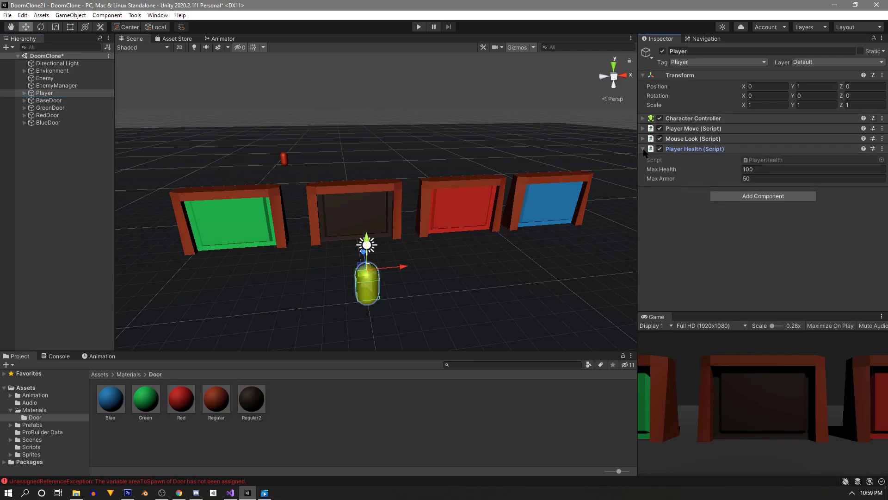
click(643, 148)
click(764, 163)
text(Pla)
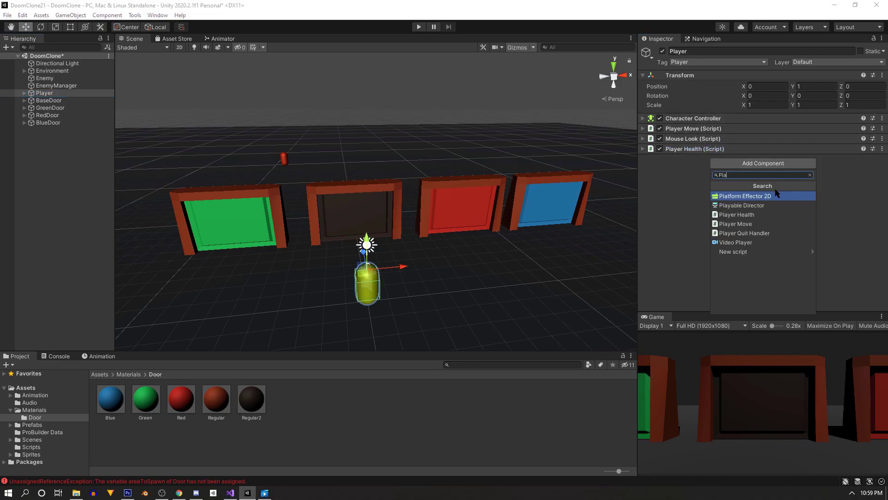
text(yerInventory)
click(777, 193)
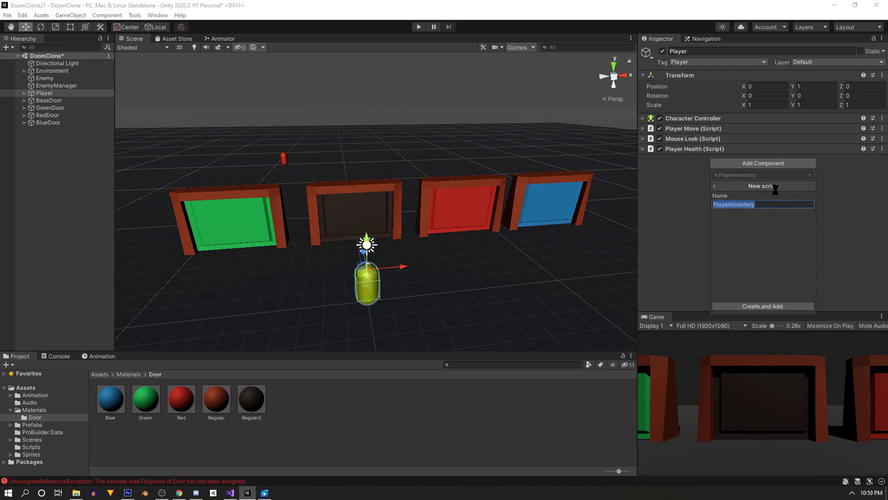
double_click(758, 171)
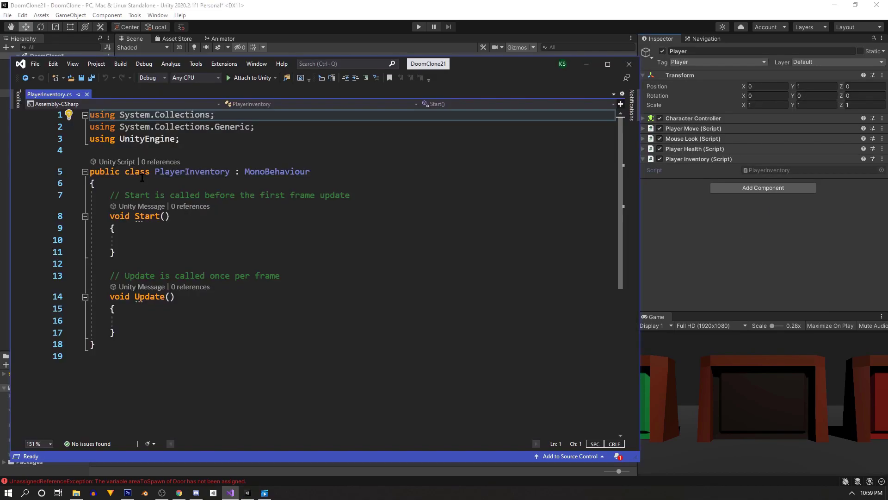
- Declare a public bool hasRed at the beginning of the PlayerInventory class
key(Return)
key(Return)
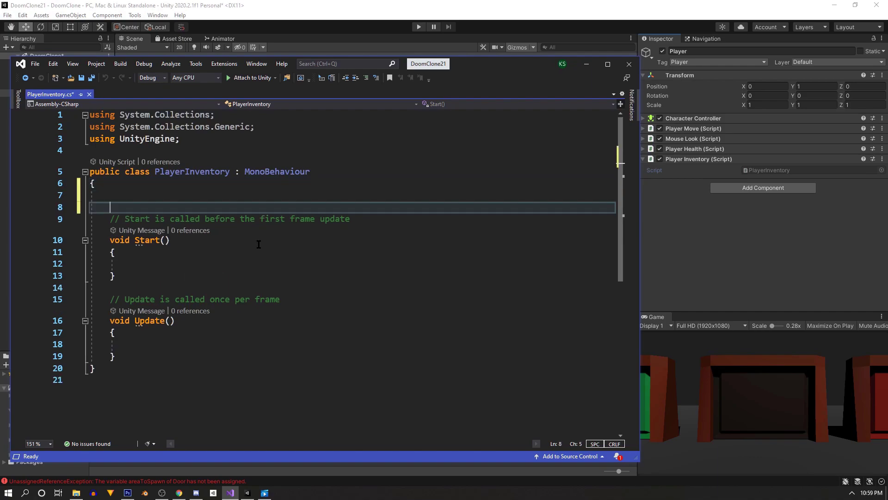
key(Up)
text(public bool hasRed)
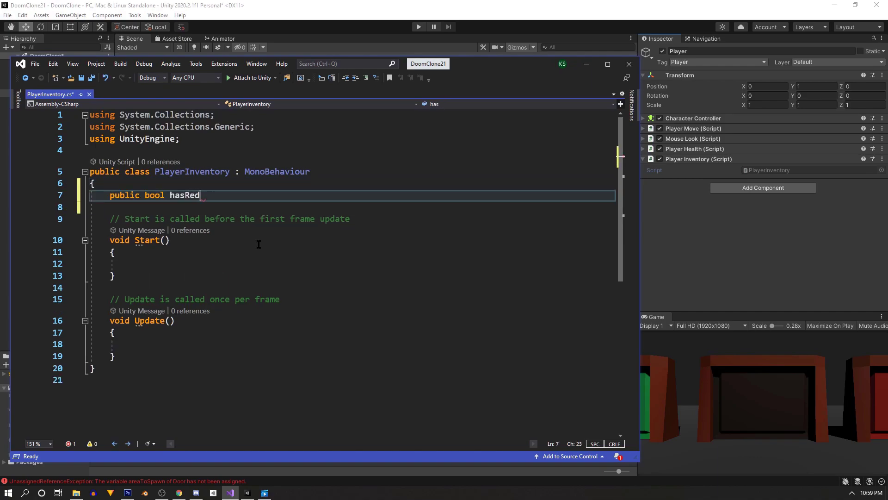
text(;)
- Duplicate the hasRed declaration twice and rename the copies hasGreen and hasBlue
drag(210, 195, 107, 196)
key(ctrl+c)
click(227, 196)
key(Return)
key(ctrl+v)
key(Return)
key(ctrl+v)
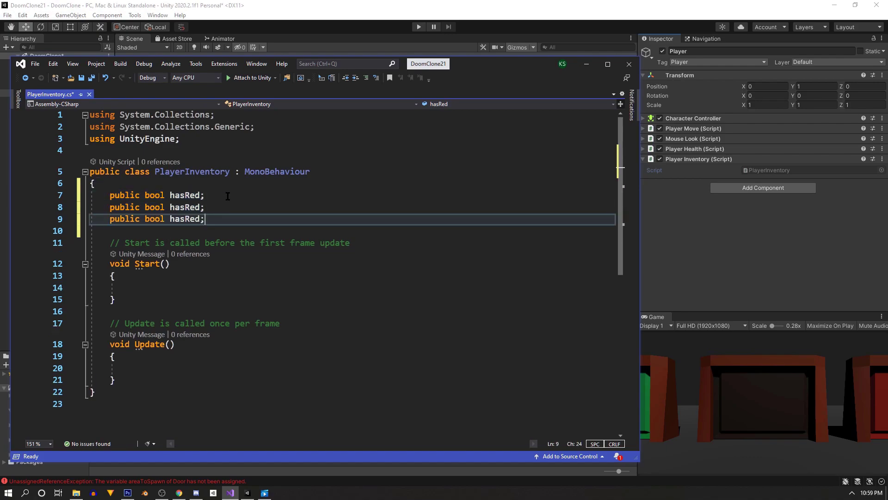
double_click(198, 208)
text(hasGreen)
double_click(192, 219)
text(hasBlue)
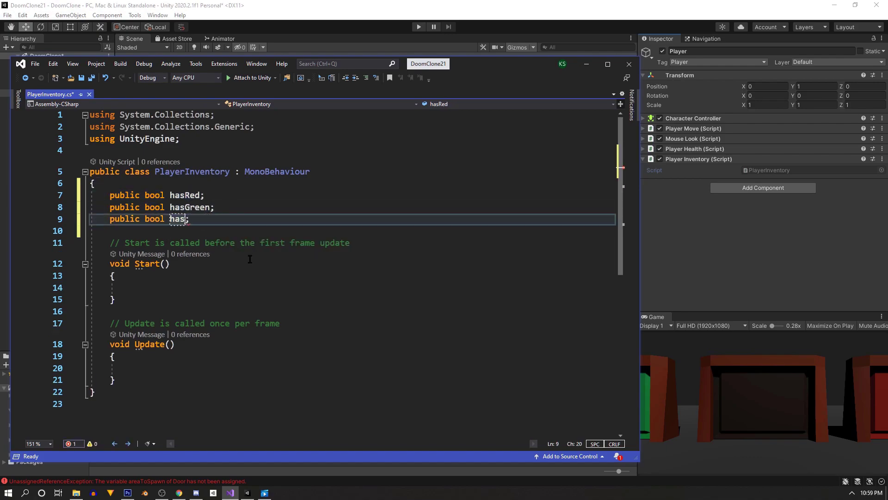
- Delete the Start and Update methods from PlayerInventory and save the script
click(255, 275)
drag(132, 379, 93, 231)
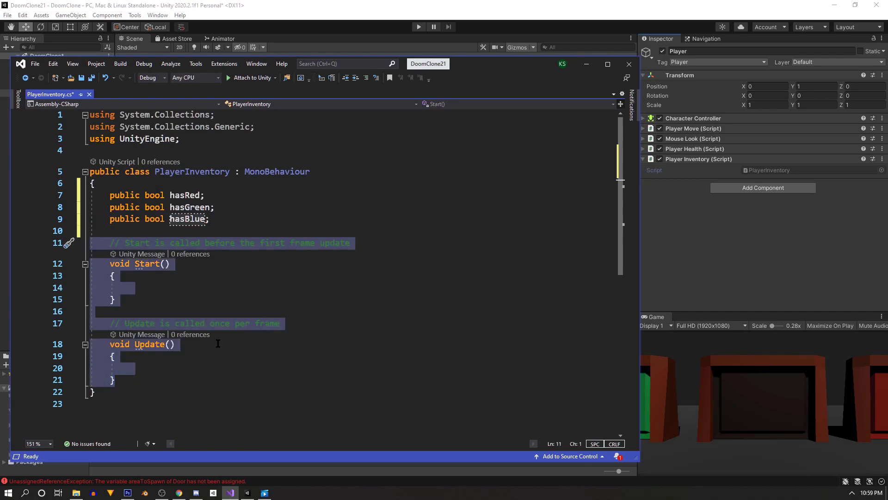
key(Delete)
key(BackSpace)
key(ctrl+s)
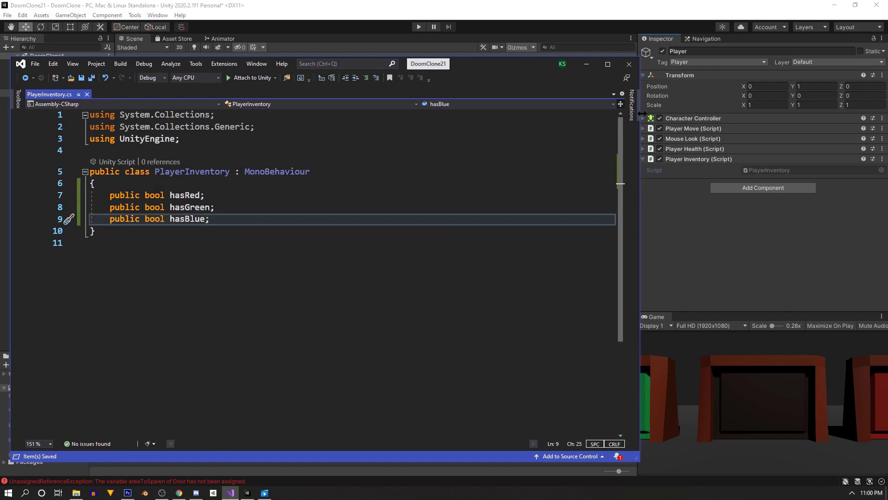
- Switch back to Unity and open the Door script attached to BaseDoor
click(586, 63)
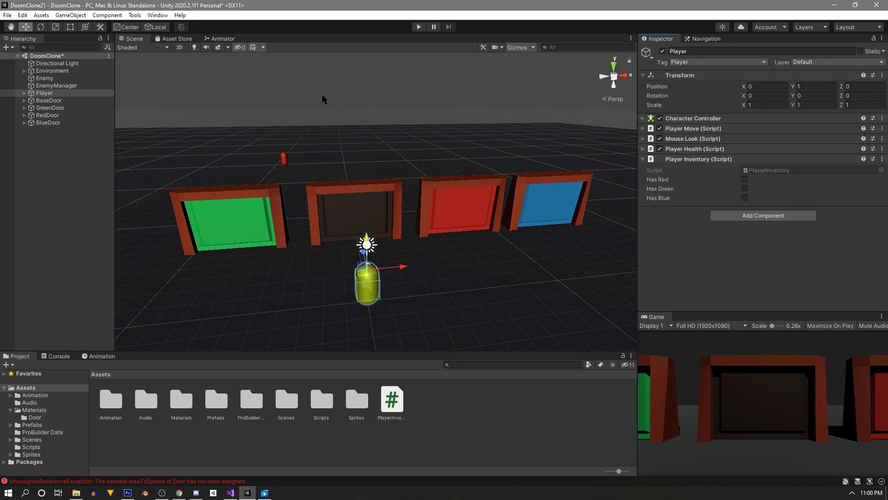
click(58, 99)
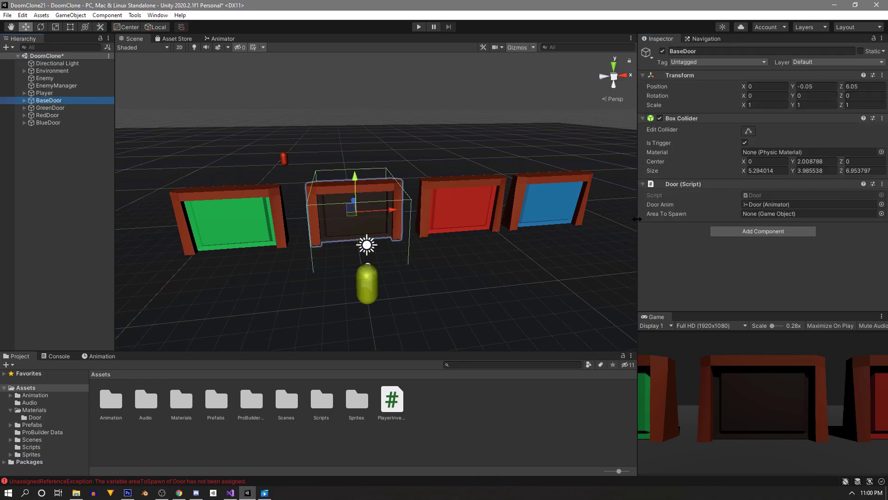
double_click(783, 196)
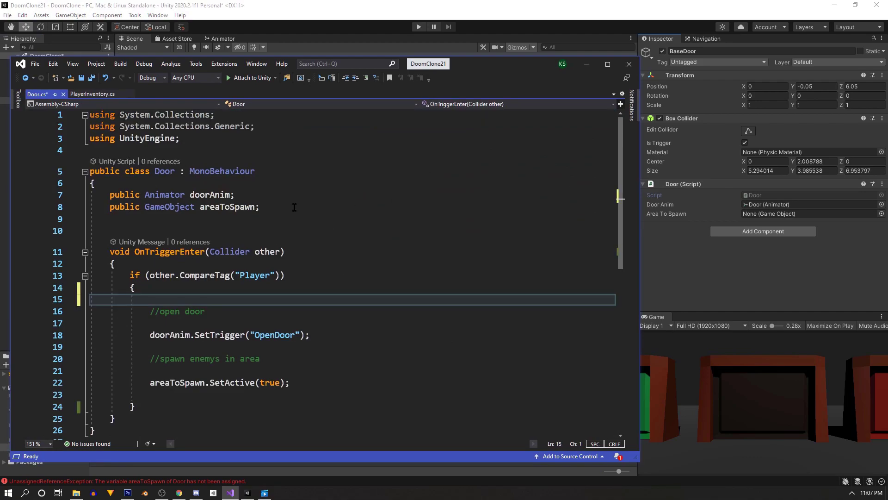
- Declare a public bool requiresKey below doorAnim in the Door class, set apart by blank lines
click(273, 195)
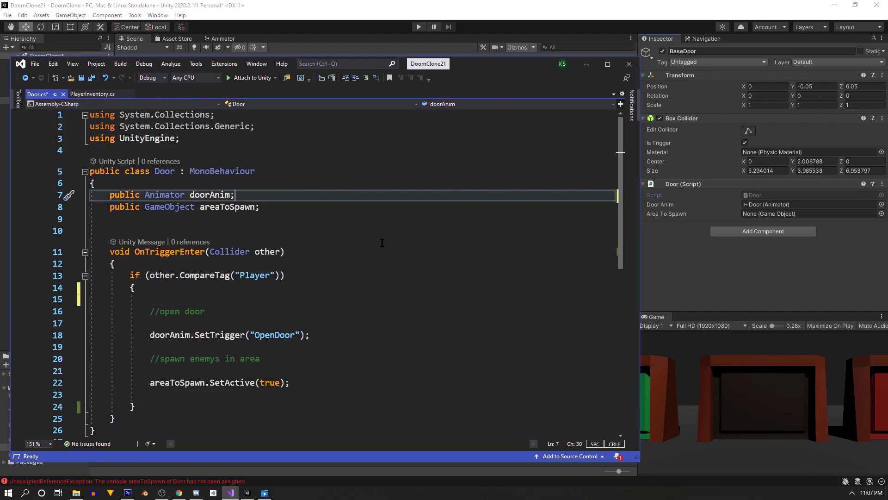
key(Return)
key(Return)
key(Return)
key(Return)
key(Up)
key(Up)
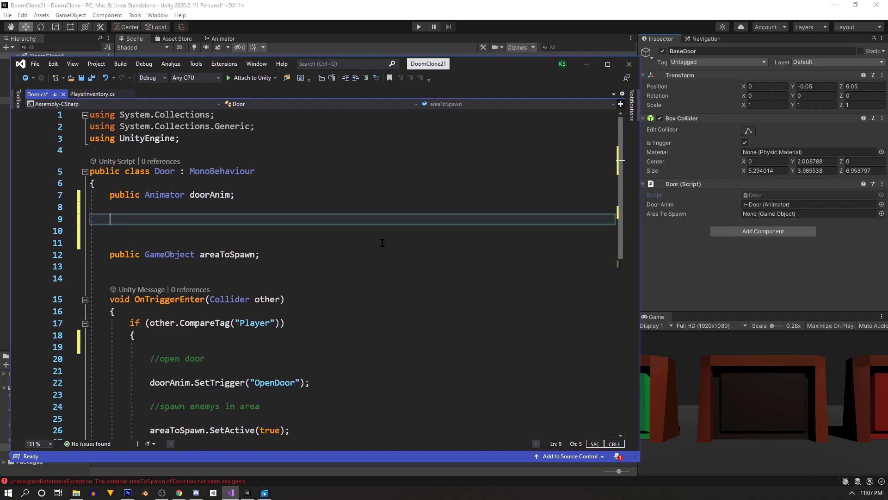
text(public bool requiresKe)
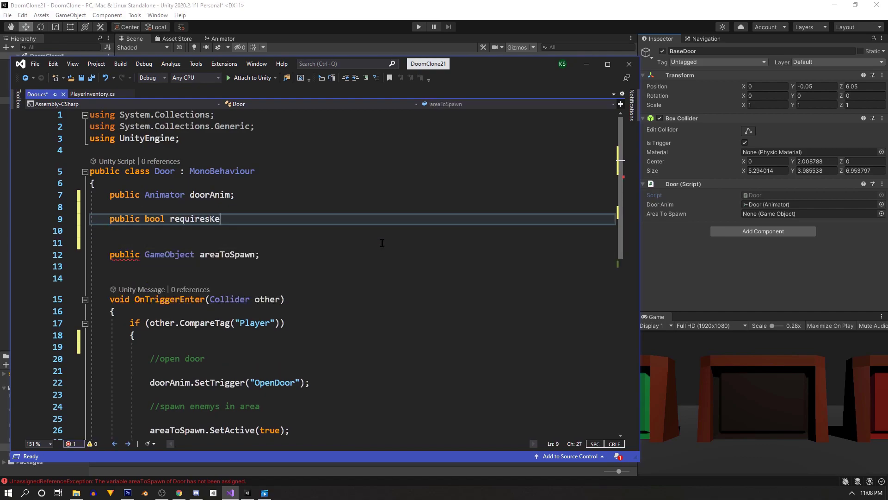
text(y;)
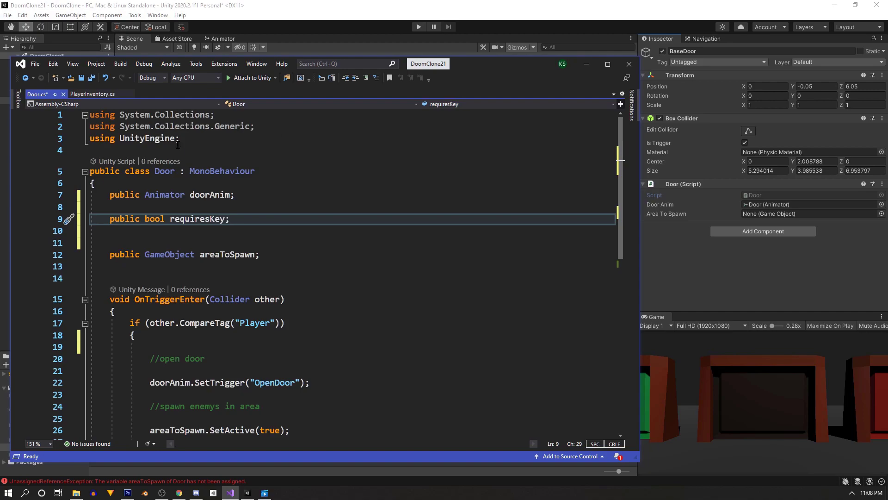
- Inside the Player tag check, add an if (requiresKey) block with the comment "//do additional checks" and an empty else block
scroll(177, 144, down, 2)
click(171, 275)
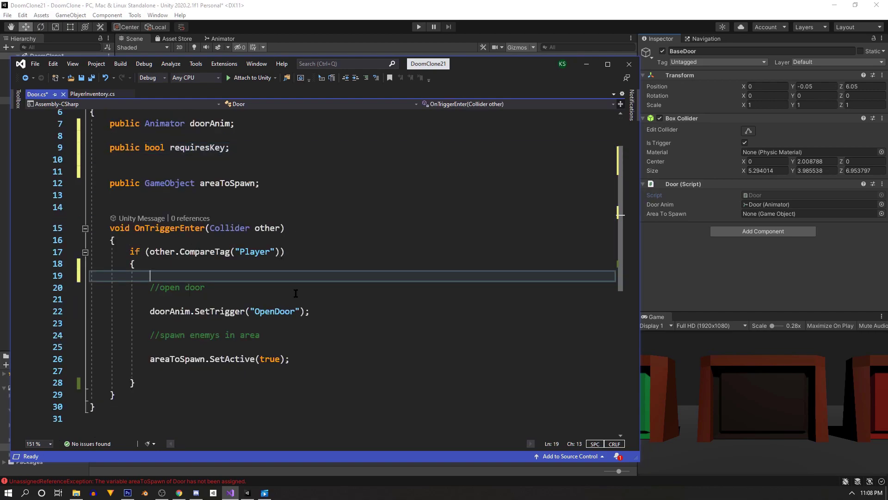
key(Return)
key(Up)
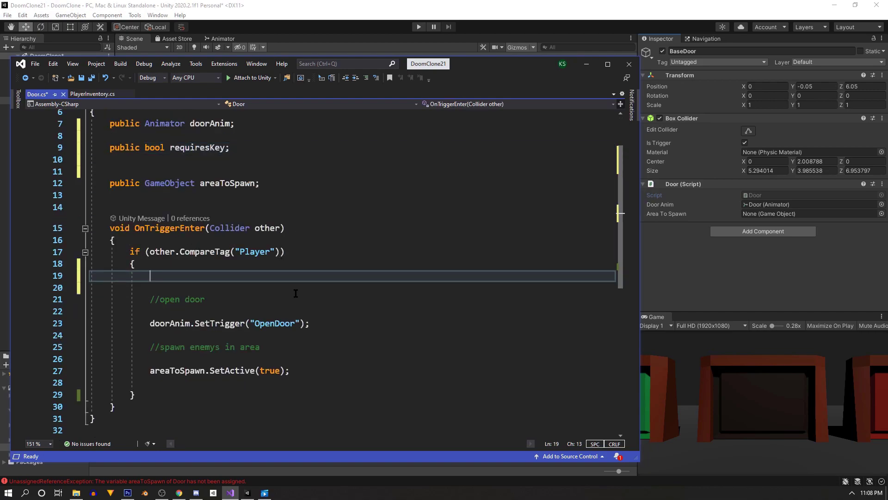
text(if(requiresKey)
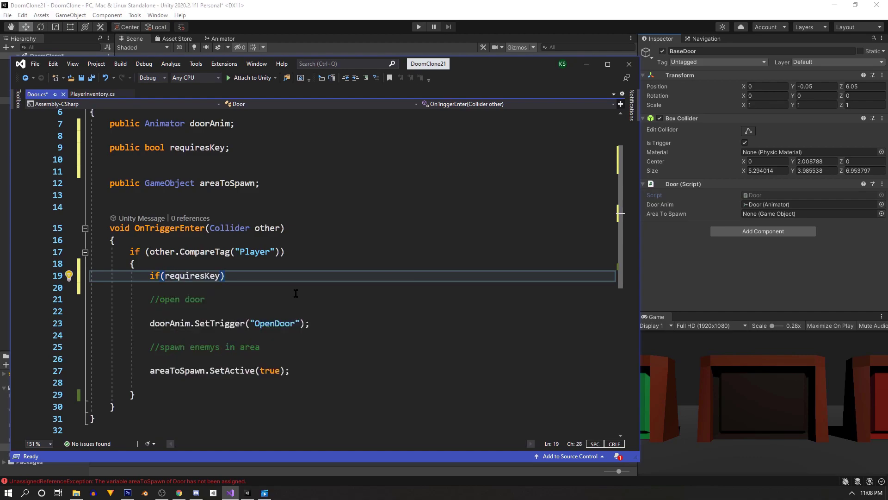
text( {)
key(Return)
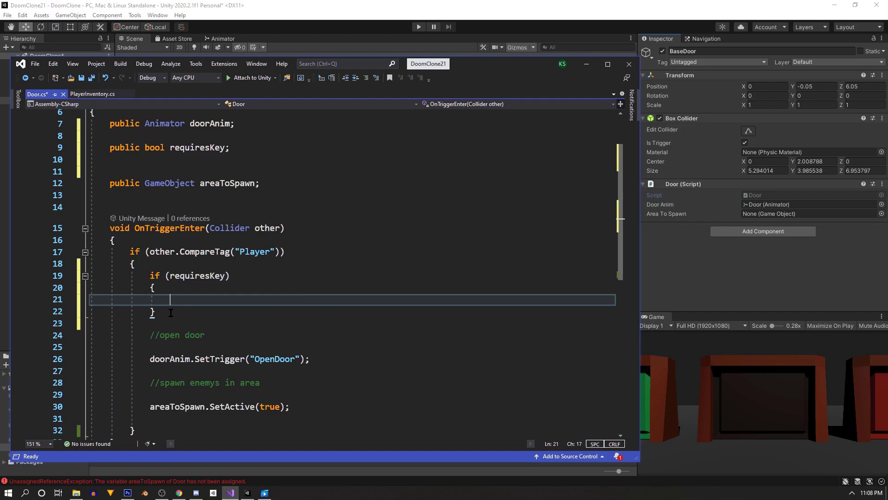
text(//do additional checks)
key(Down)
text(els)
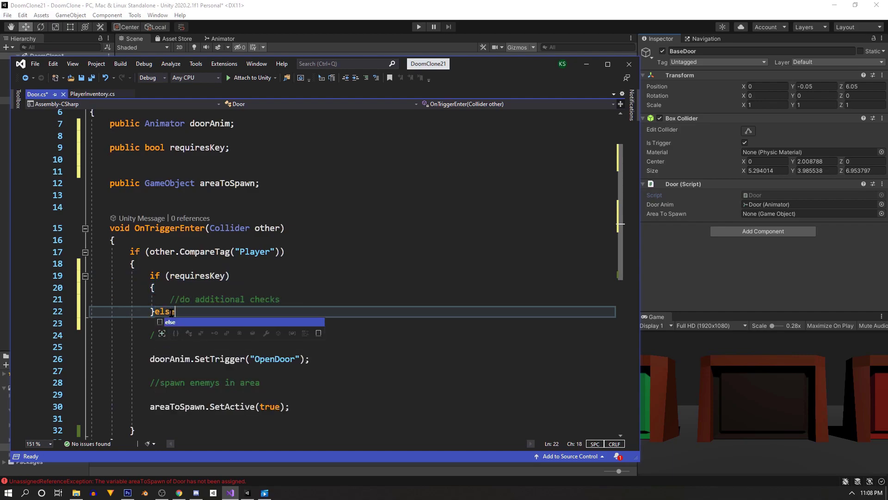
text(e {)
key(Return)
- Move the doorAnim.SetTrigger("OpenDoor") and areaToSpawn.SetActive(true) lines into the else block
scroll(167, 305, down, 2)
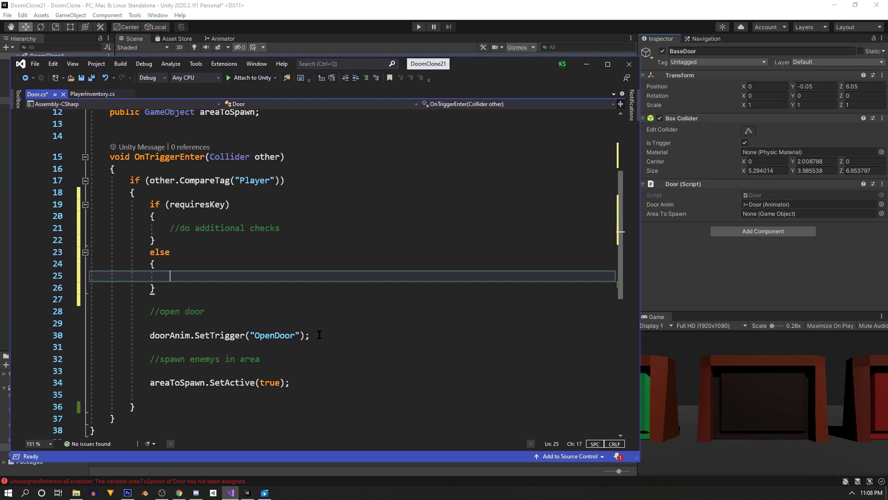
drag(319, 334, 95, 330)
key(ctrl+x)
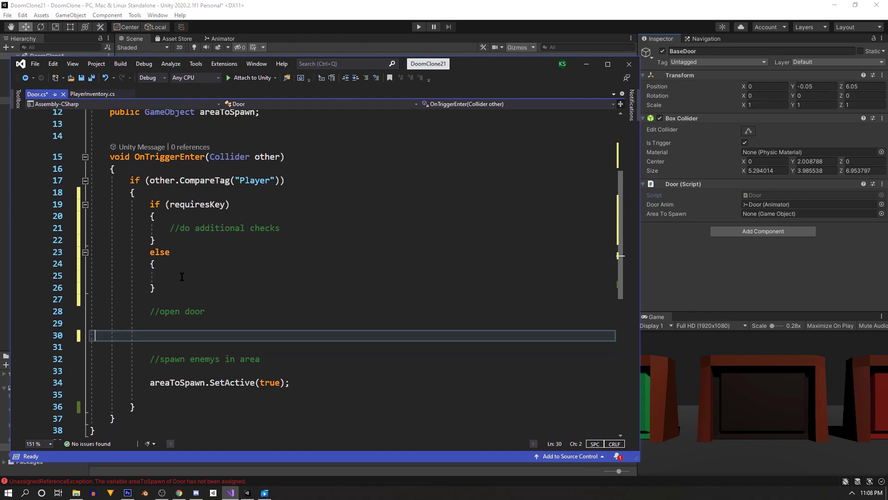
click(189, 276)
key(ctrl+v)
drag(296, 384, 94, 381)
key(ctrl+x)
click(348, 272)
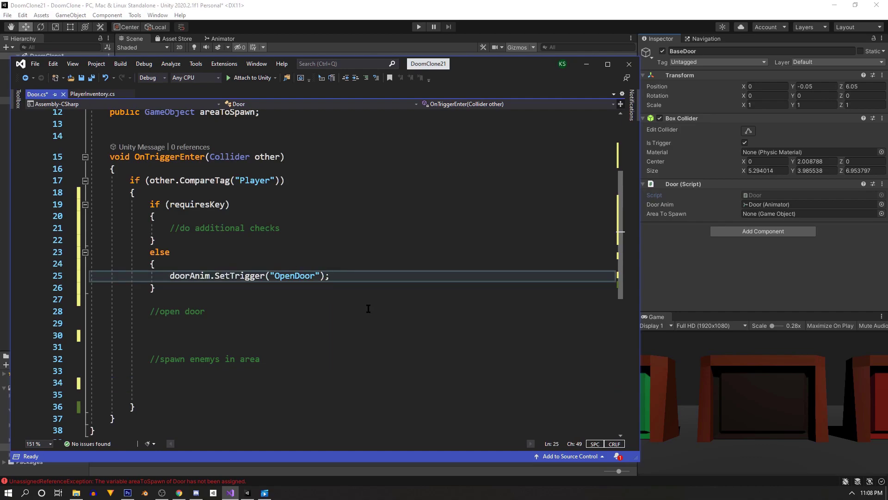
key(Return)
key(ctrl+v)
- Delete the leftover open-door and spawn-enemies comments and blank lines after the else block
scroll(115, 389, up, 1)
drag(150, 403, 66, 353)
key(BackSpace)
key(BackSpace)
click(334, 344)
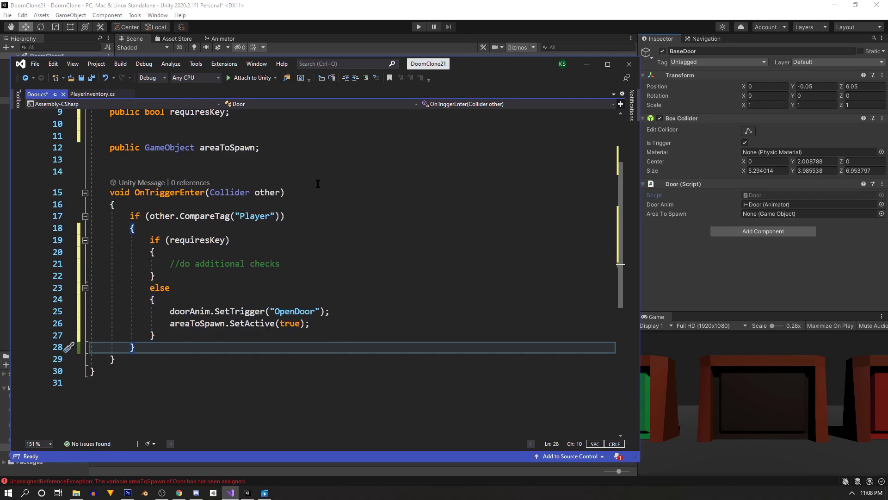
- Declare public bools reqRed, reqBlue and reqGreen on one line below requiresKey
scroll(288, 277, up, 3)
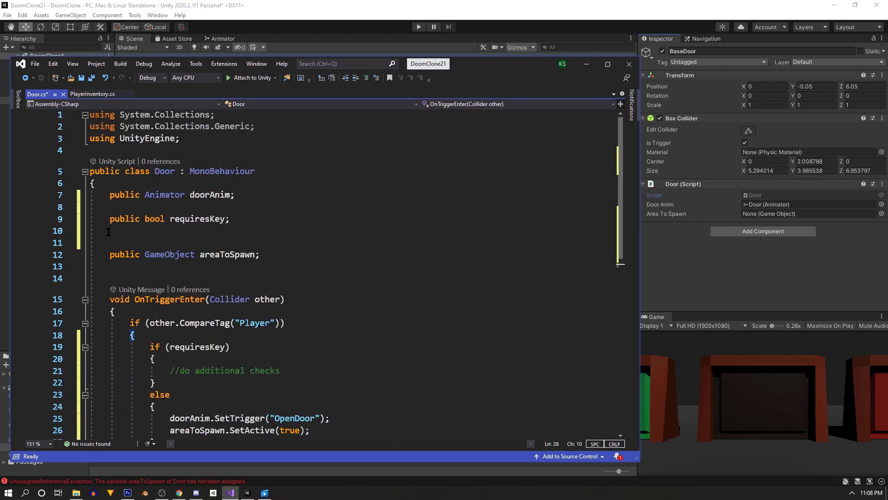
click(246, 220)
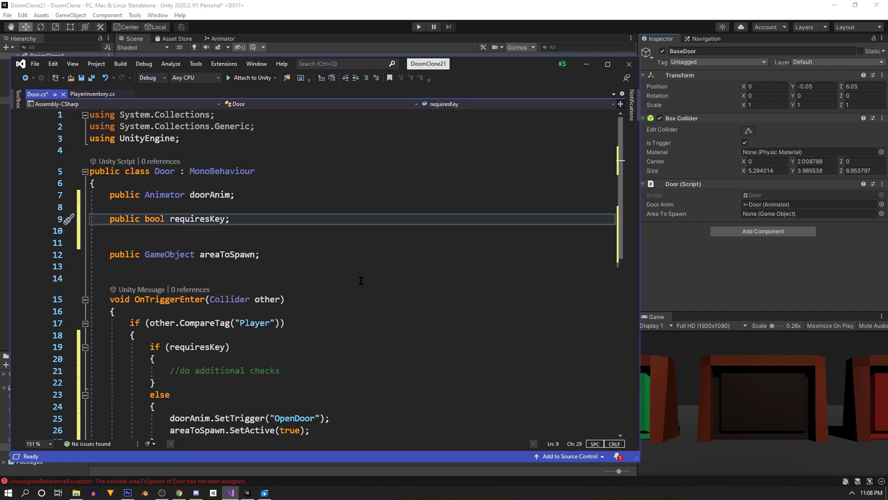
key(Return)
text(public bool reqRed;)
key(Return)
click(241, 231)
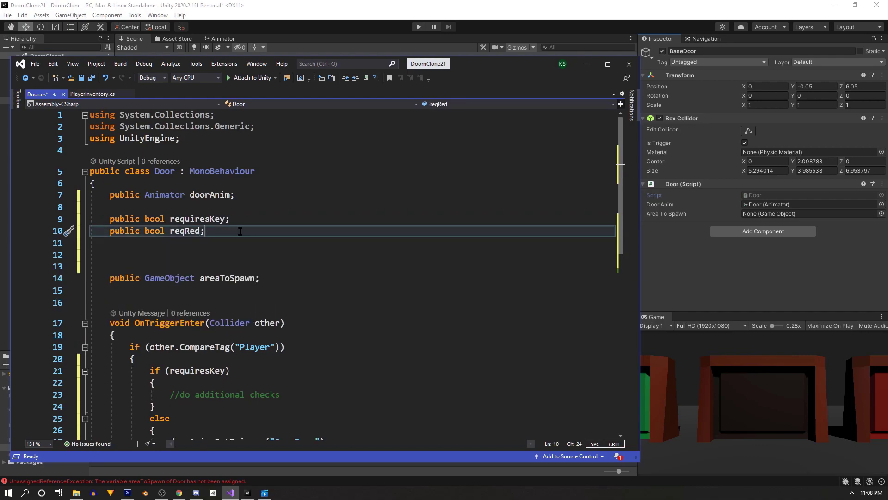
click(202, 230)
text(, reqBlue, reqGreen;)
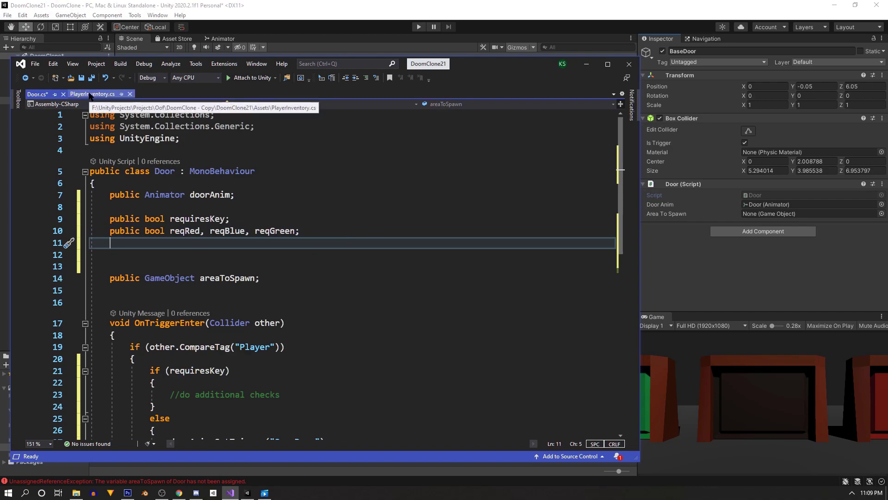
- In PlayerInventory, combine hasRed, hasGreen and hasBlue into one declaration, remove the separate lines, and save both scripts
click(92, 94)
click(202, 196)
text(, hasGreen, has)
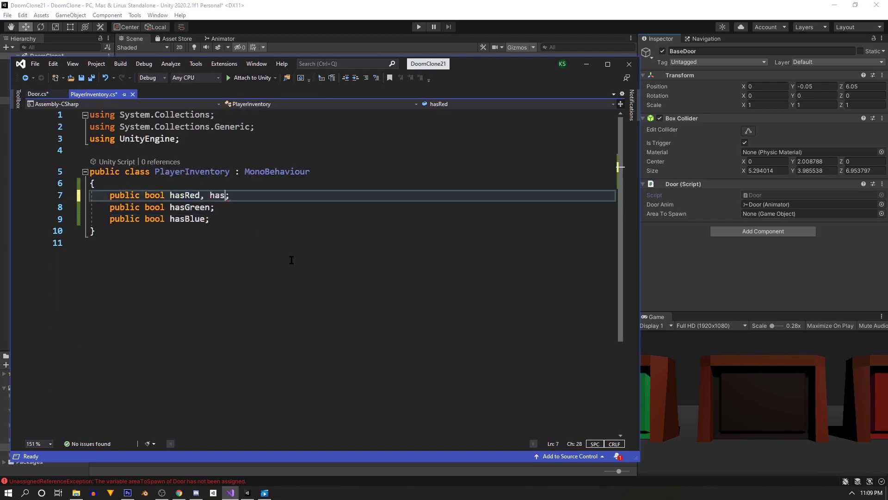
text(Blue)
drag(211, 219, 43, 207)
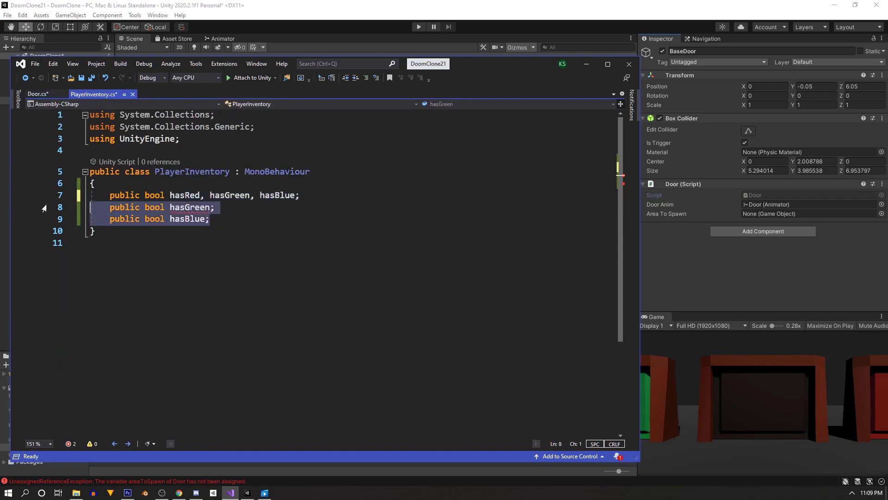
key(BackSpace)
key(BackSpace)
click(173, 217)
key(ctrl+s)
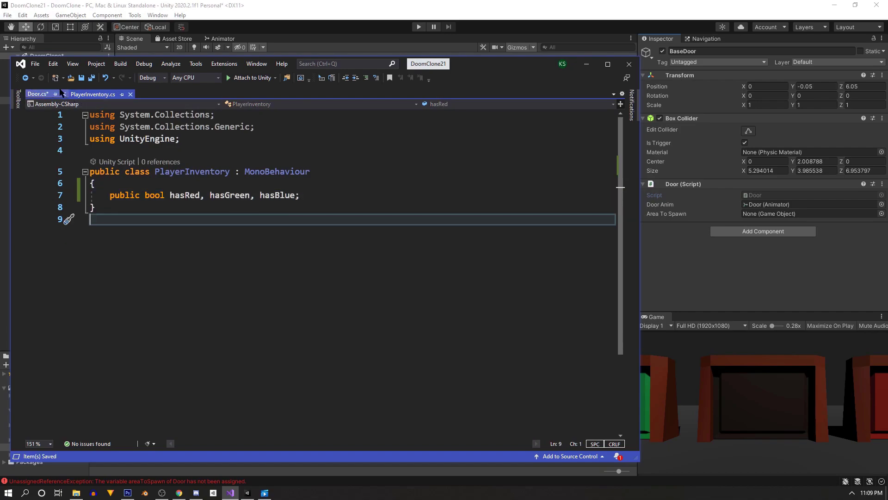
click(37, 94)
key(ctrl+s)
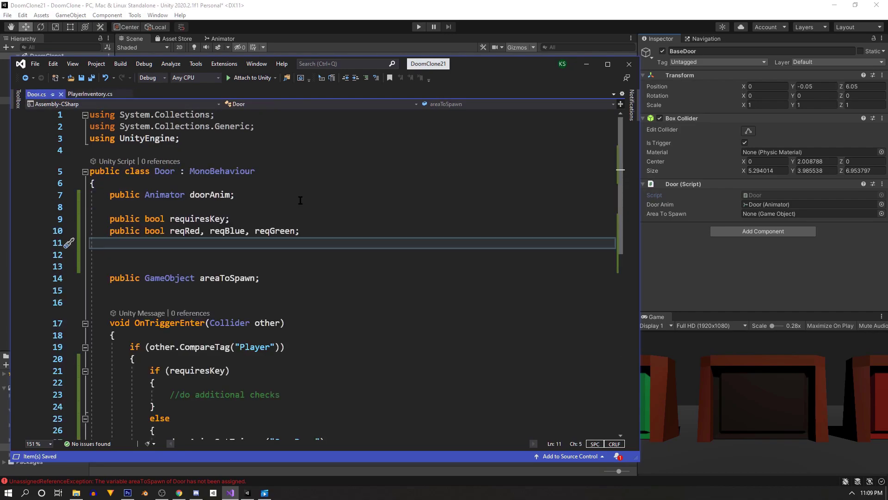
- Remove the extra blank lines between the reqRed, reqBlue, reqGreen declaration and areaToSpawn in the Door script
click(127, 265)
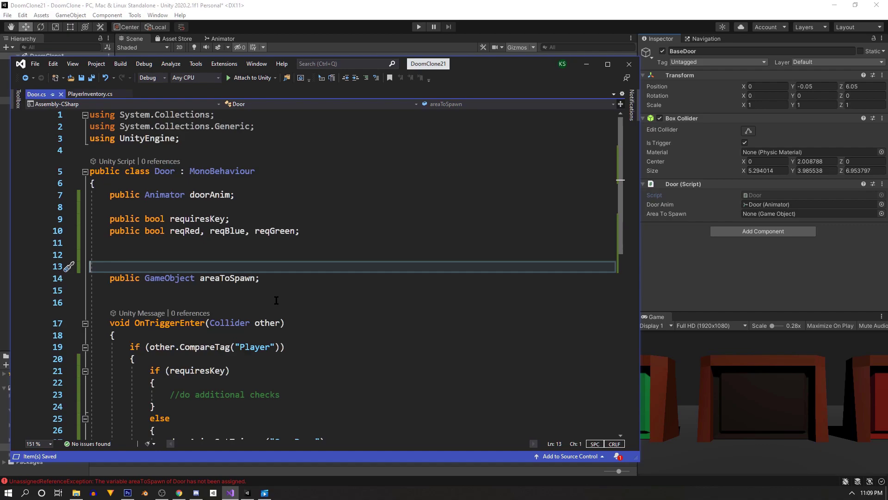
key(BackSpace)
key(BackSpace)
click(320, 278)
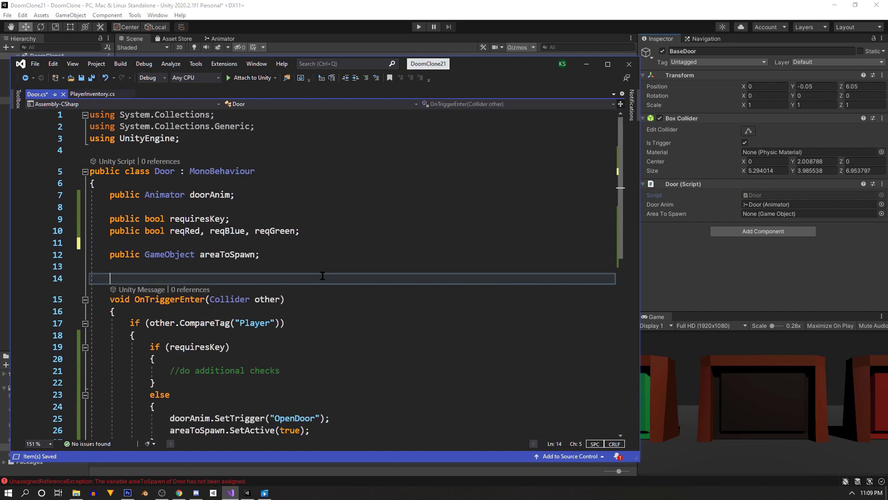
- Under the additional-checks comment, add an empty if block with condition reqRed && other.GetComponent<PlayerInventory>().hasRed
scroll(321, 277, down, 2)
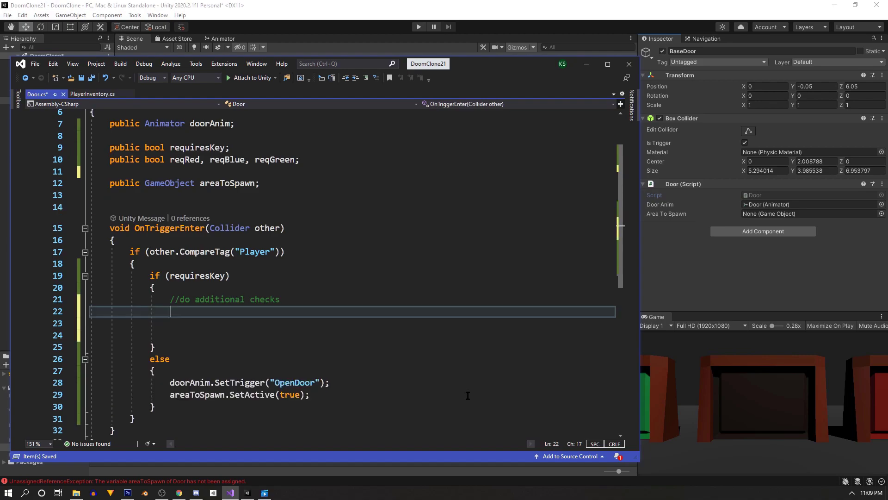
text(if(reqRed ^)
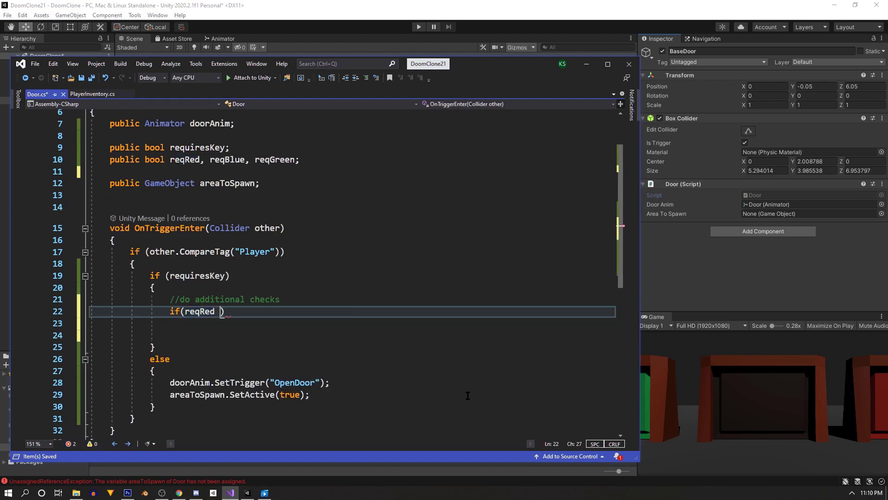
key(BackSpace)
text(&& other.get)
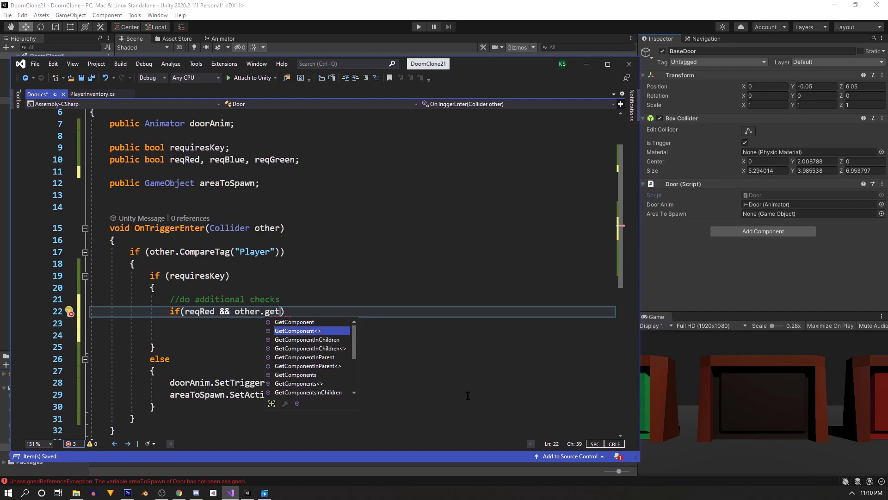
key(Tab)
text(<Pla)
key(Tab)
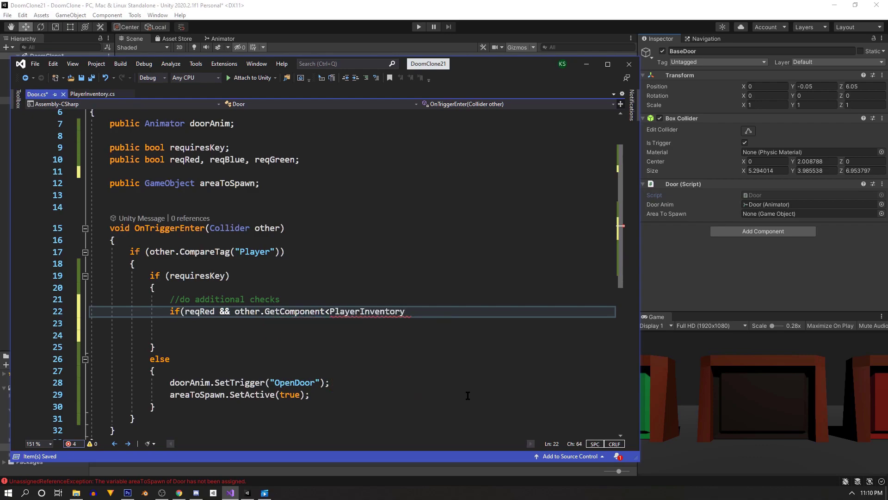
text(>().hasRed)
key(Tab)
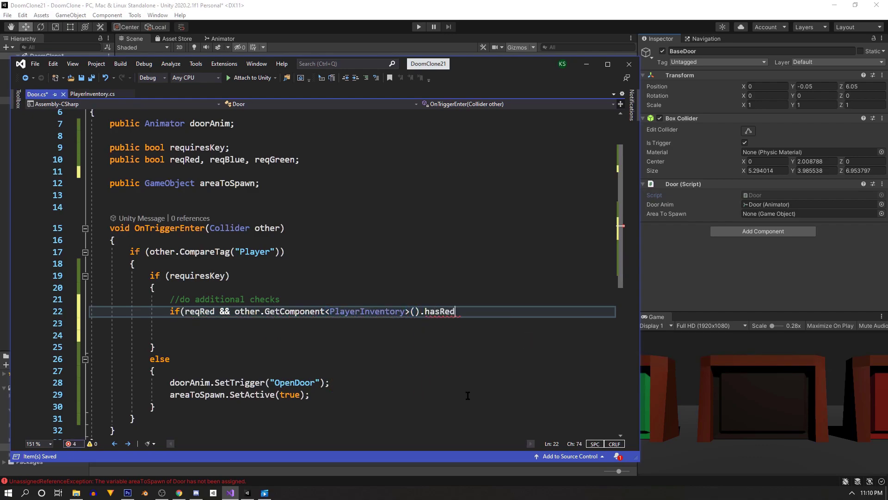
text())
key(Return)
text({)
key(Return)
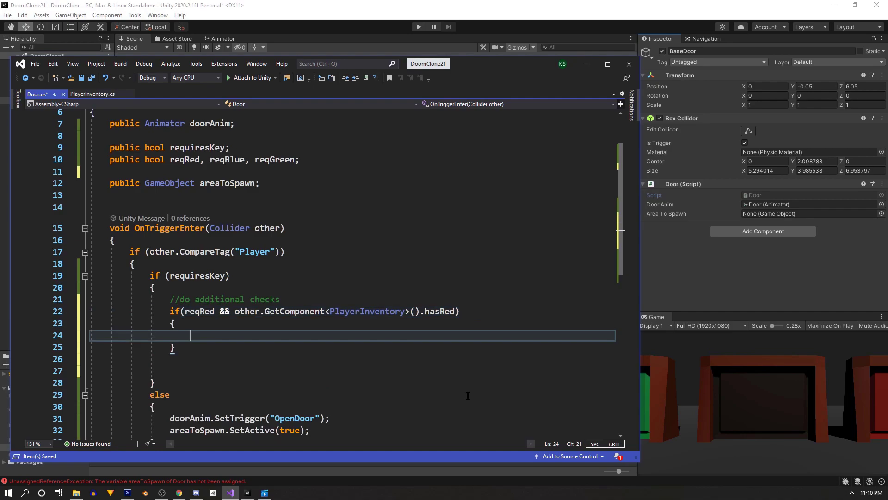
- Duplicate the reqRed if block twice inside the requiresKey block and remove the surplus blank lines below the copies
scroll(316, 233, down, 2)
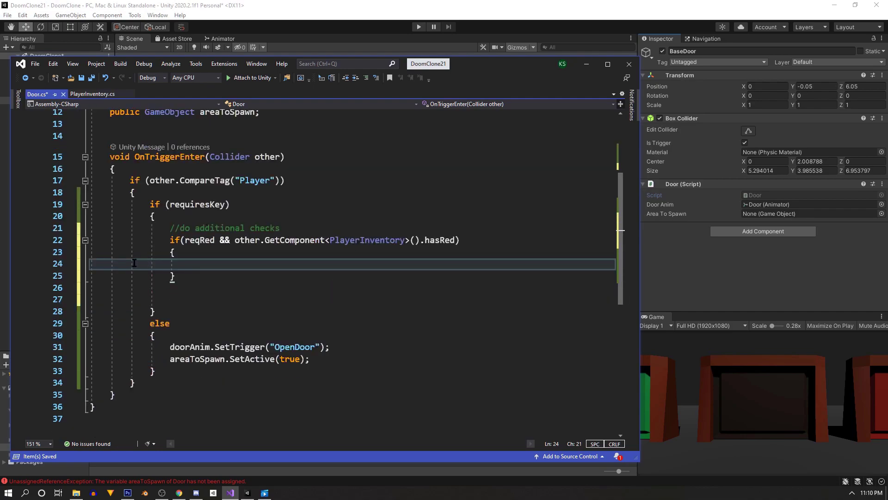
drag(186, 276, 170, 238)
key(ctrl+c)
click(255, 277)
key(Return)
key(Return)
key(ctrl+v)
key(Return)
key(Return)
key(ctrl+v)
click(157, 416)
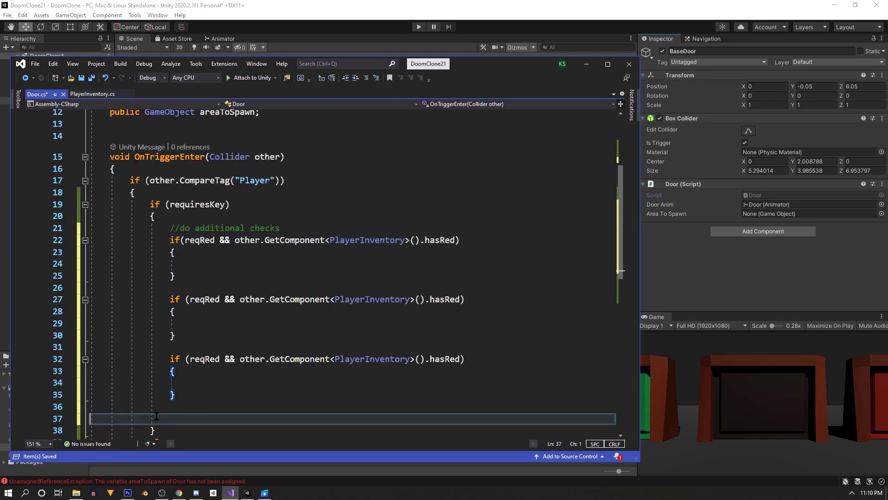
key(BackSpace)
key(BackSpace)
- Change the second if condition to check reqBlue and hasBlue
click(220, 299)
key(BackSpace)
key(BackSpace)
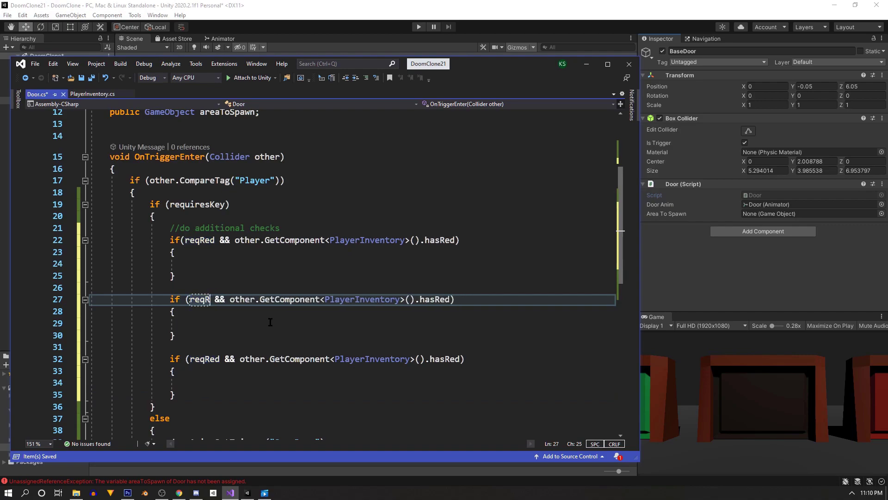
key(BackSpace)
text(Blue)
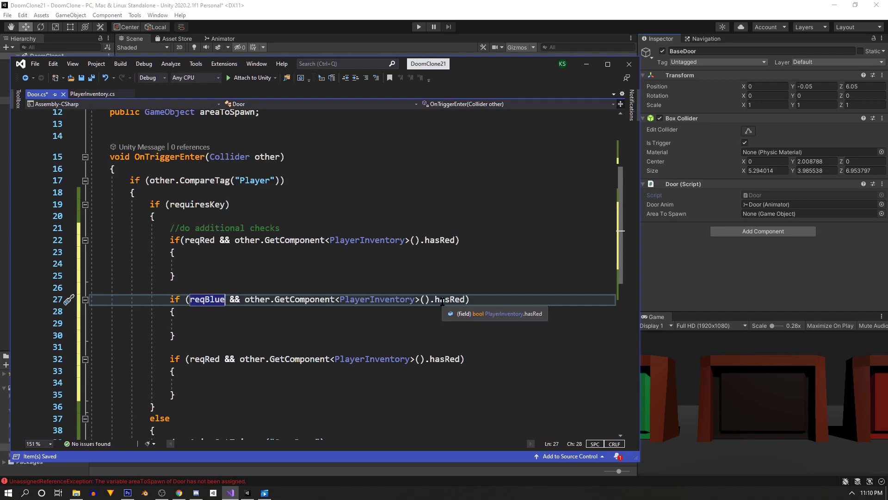
double_click(444, 300)
text(hasBlue)
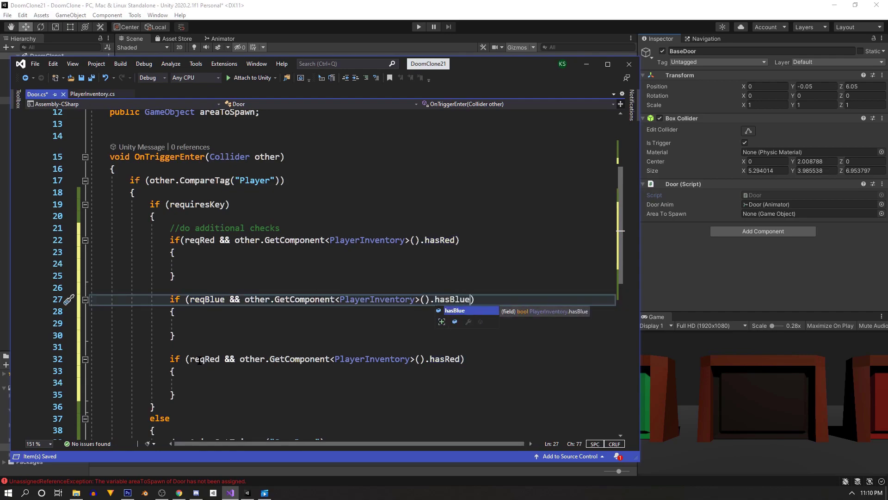
- Change the third if condition to check reqGreen and hasGreen
double_click(207, 360)
text(reqGreen)
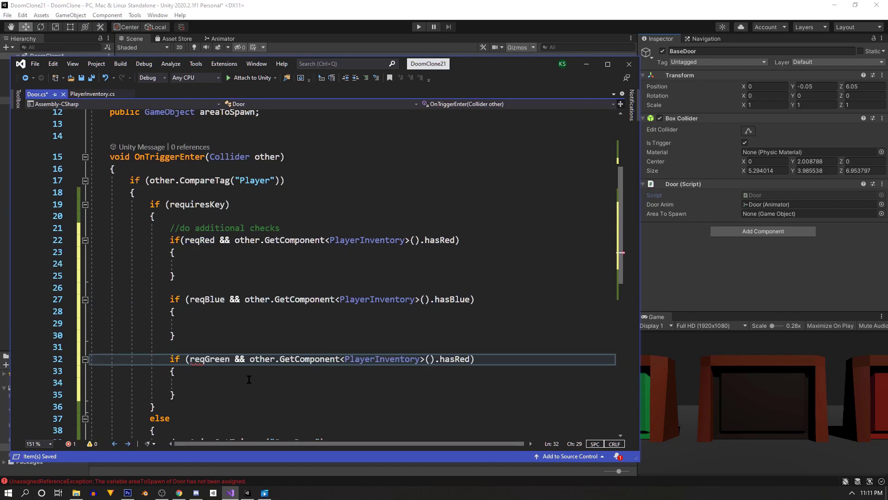
double_click(453, 359)
text(has)
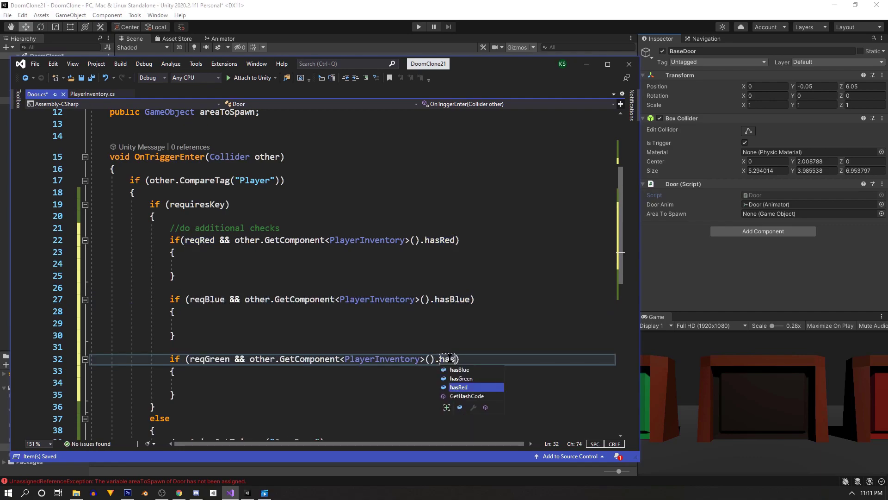
key(Up)
key(Tab)
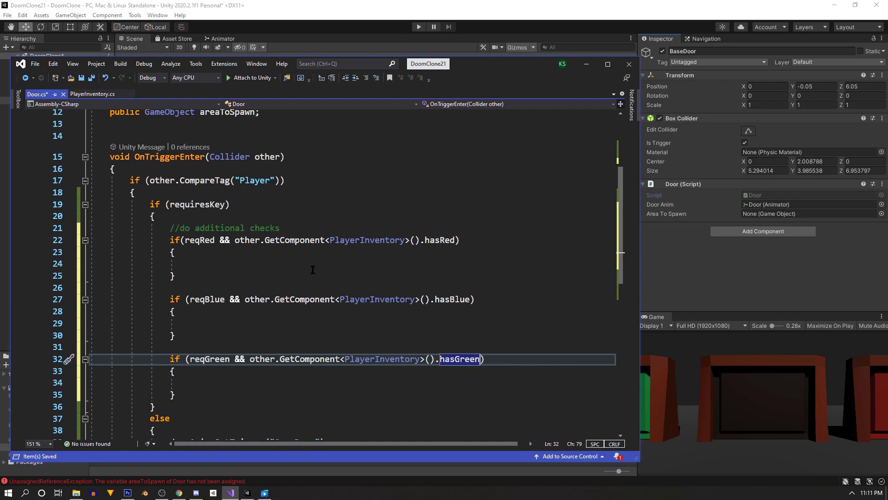
- Add the comment "//opens Door" above doorAnim.SetTrigger("OpenDoor") in the else block
scroll(154, 332, down, 3)
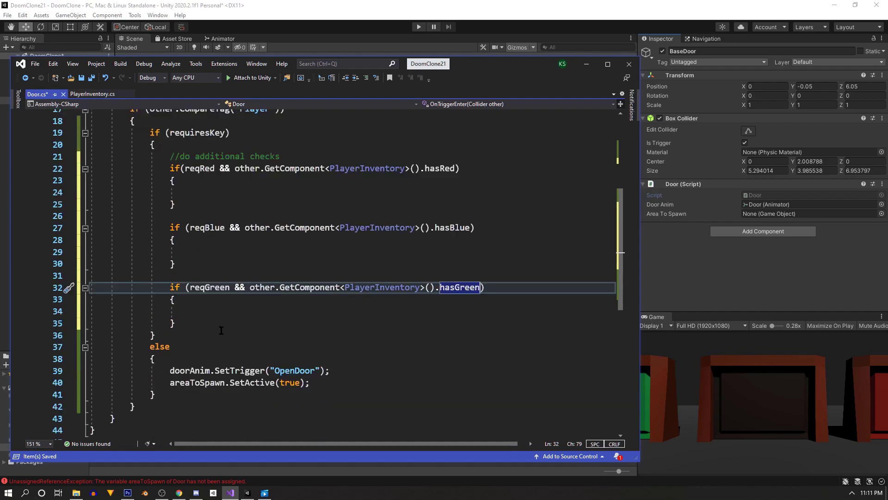
drag(315, 347, 71, 332)
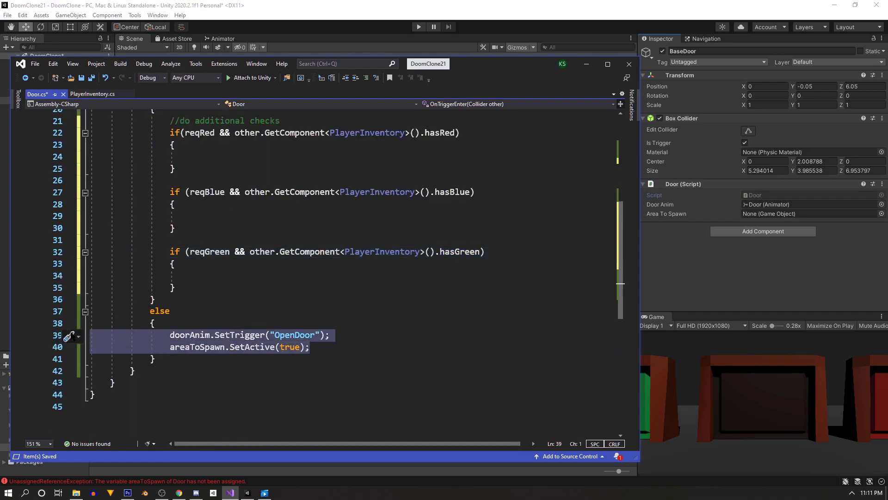
click(192, 325)
key(Return)
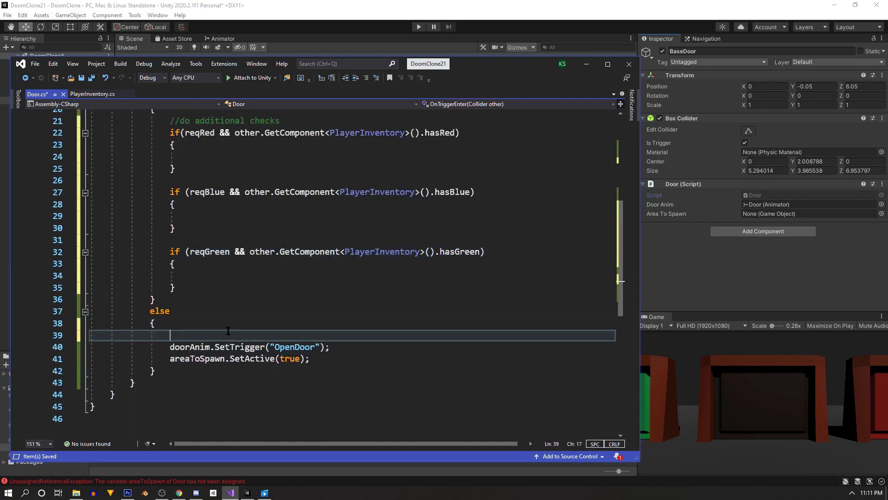
text(//opens Door)
- Copy the else block's comment, SetTrigger and SetActive lines into the green, blue and red if blocks, and save the Door script
drag(311, 358, 37, 341)
key(ctrl+c)
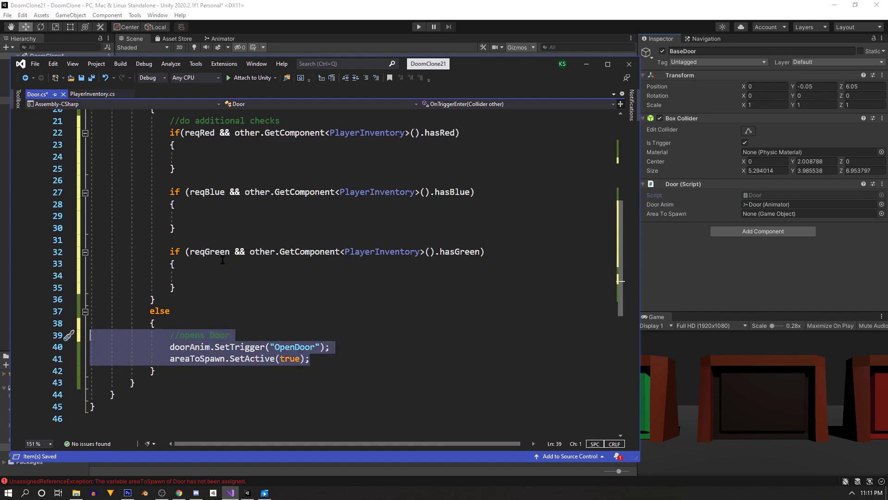
scroll(196, 349, up, 2)
click(197, 347)
key(ctrl+v)
click(203, 284)
key(ctrl+v)
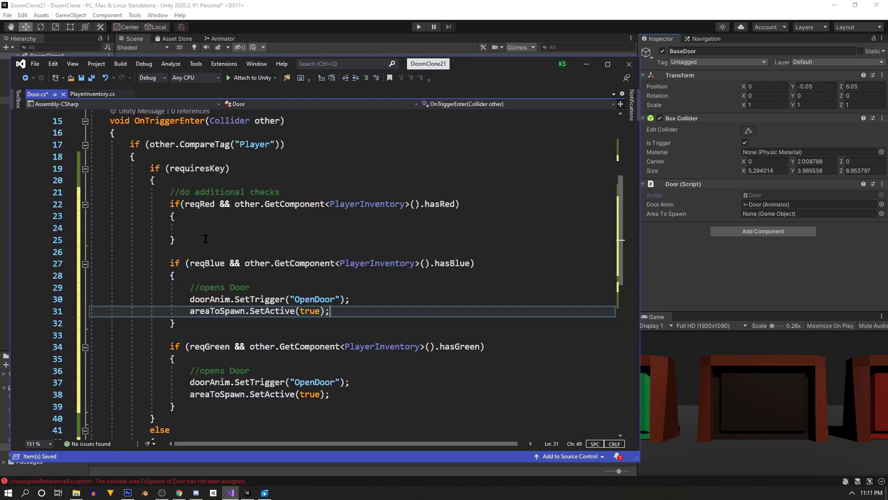
click(204, 228)
key(ctrl+v)
scroll(223, 258, down, 1)
key(ctrl+s)
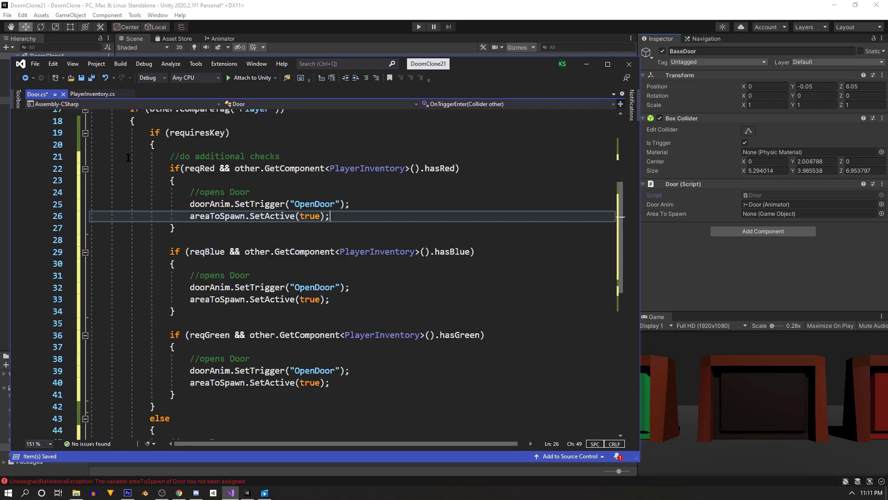
scroll(209, 157, up, 5)
- Switch to the Unity editor, check the Player's Player Inventory key flags, and select BaseDoor
click(592, 66)
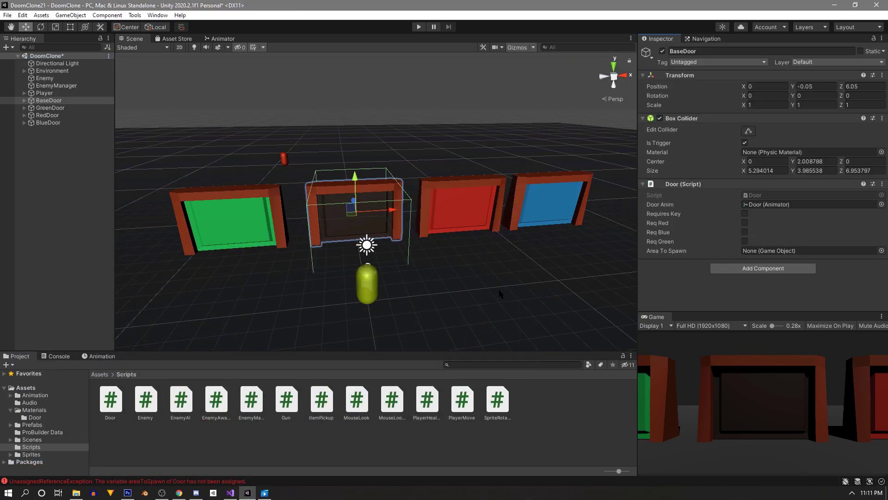
click(45, 93)
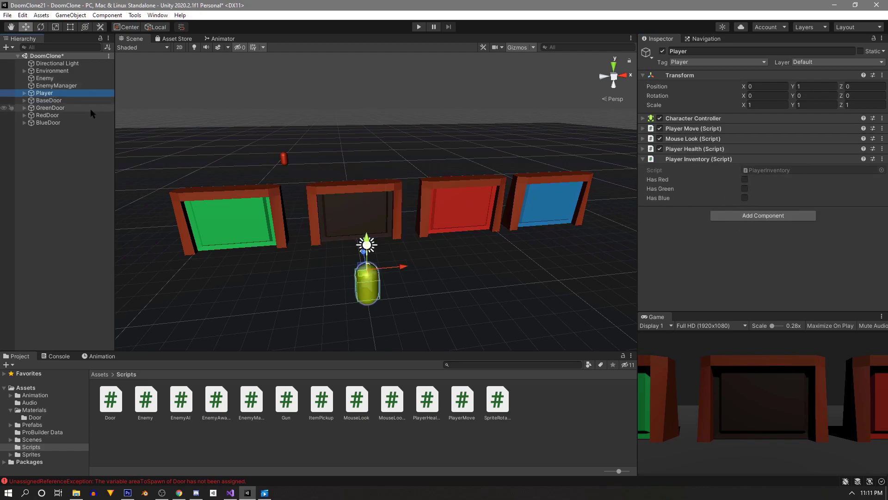
click(49, 101)
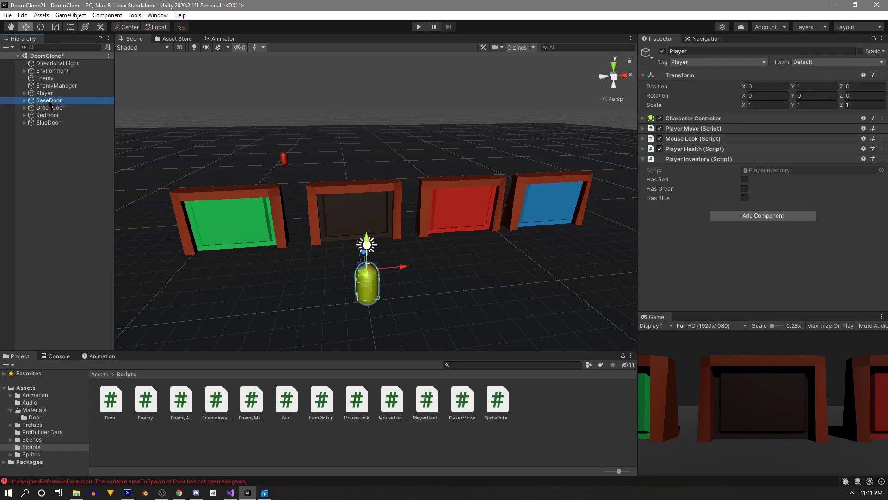
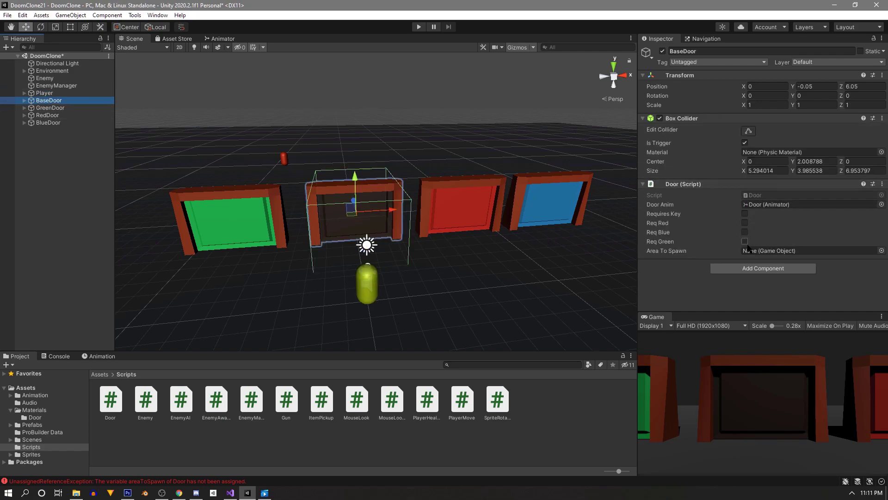
- Enable Requires Key on GreenDoor, RedDoor and BlueDoor, plus Req Green, Req Red and Req Blue on the matching door
click(48, 109)
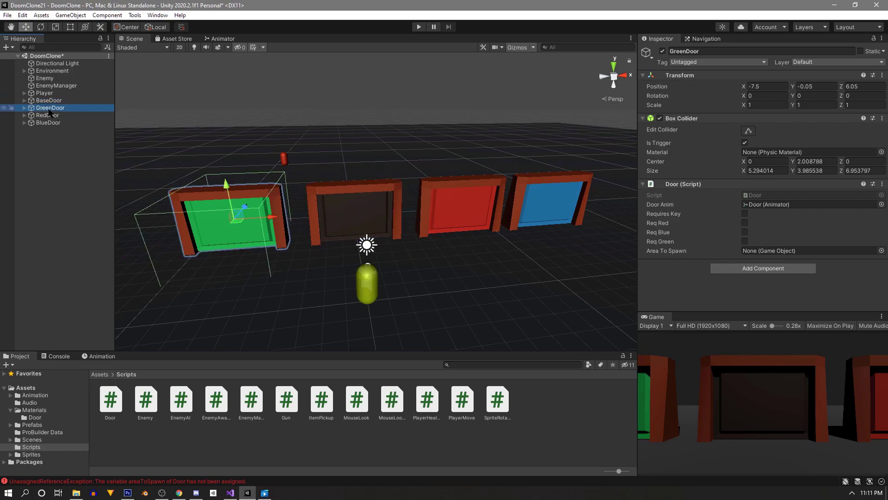
click(726, 215)
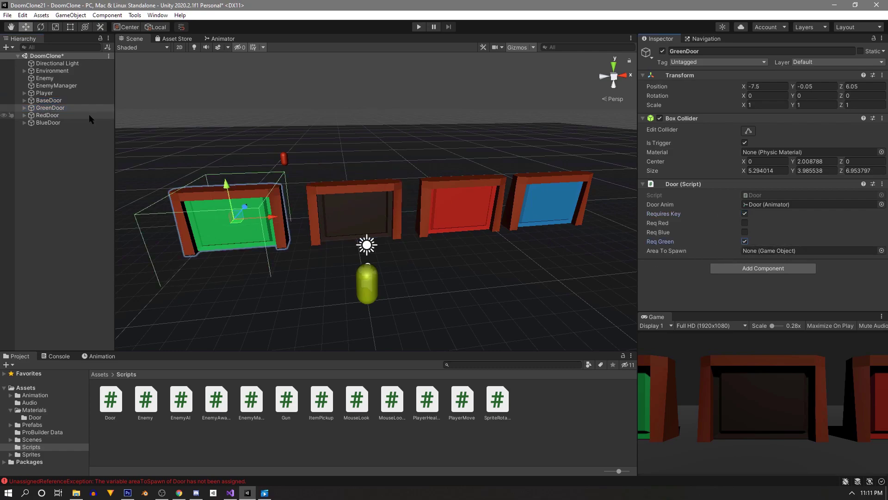
click(48, 115)
click(745, 213)
click(744, 222)
click(48, 123)
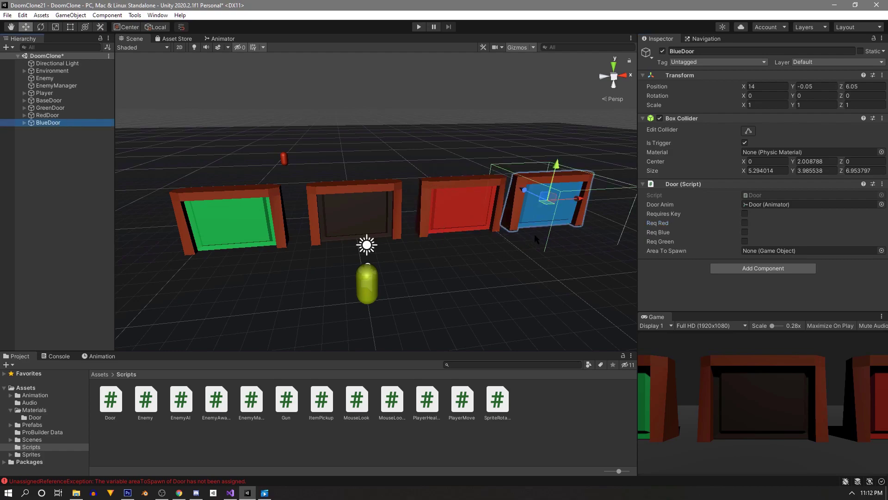
click(745, 213)
click(745, 232)
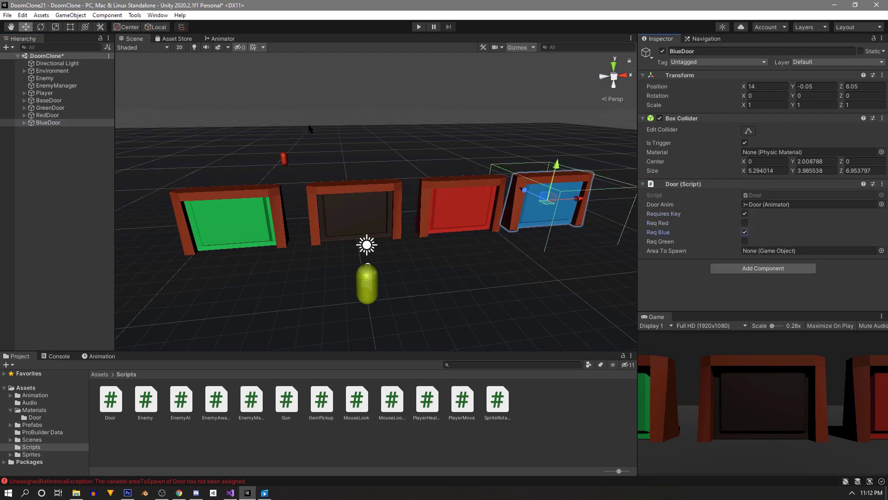
click(322, 98)
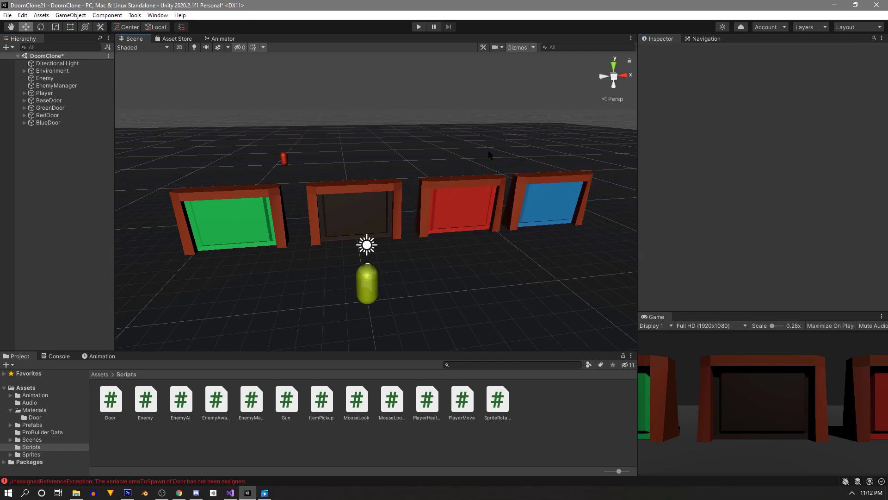
- Run the game and walk the player up to the base door and the blue door to test their key requirements
click(418, 26)
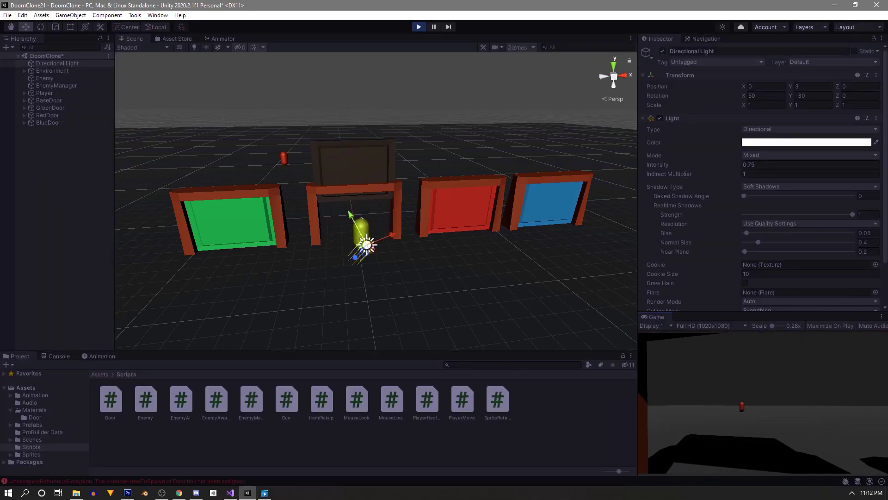
key(d)
key(w)
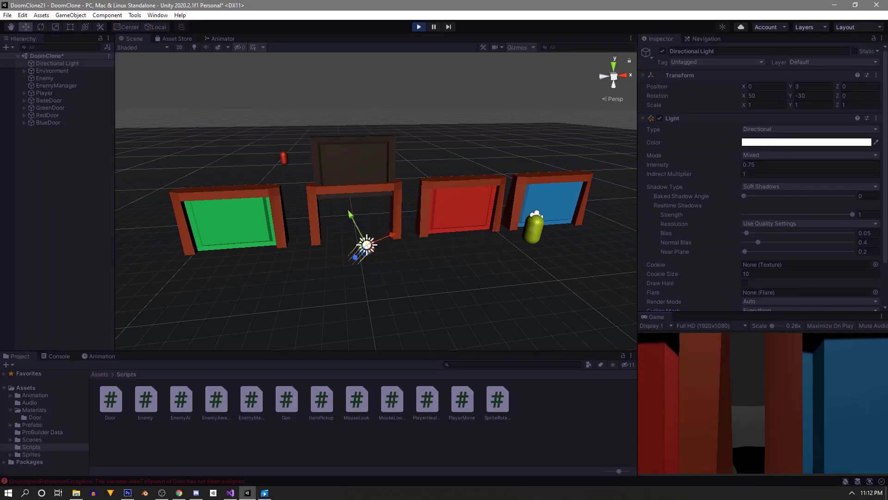
key(s)
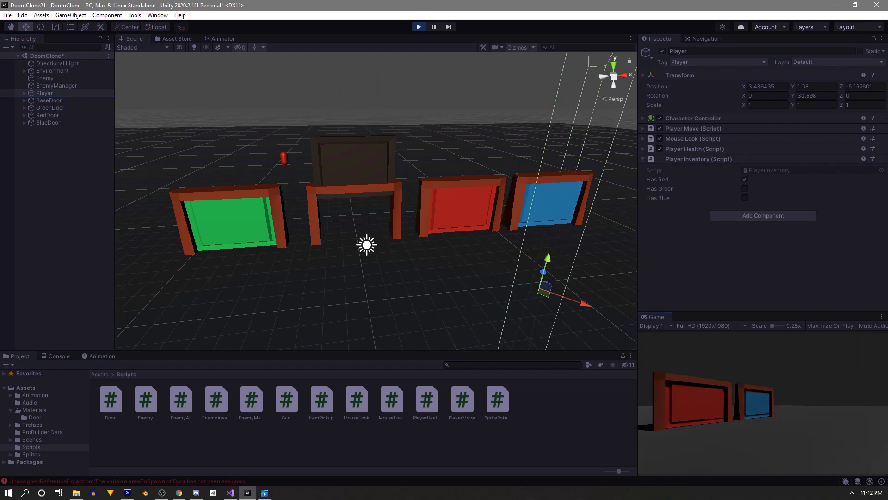
- With Has Red enabled on the player, walk up to the red door to test it, and stop the game
key(w)
key(d)
key(w)
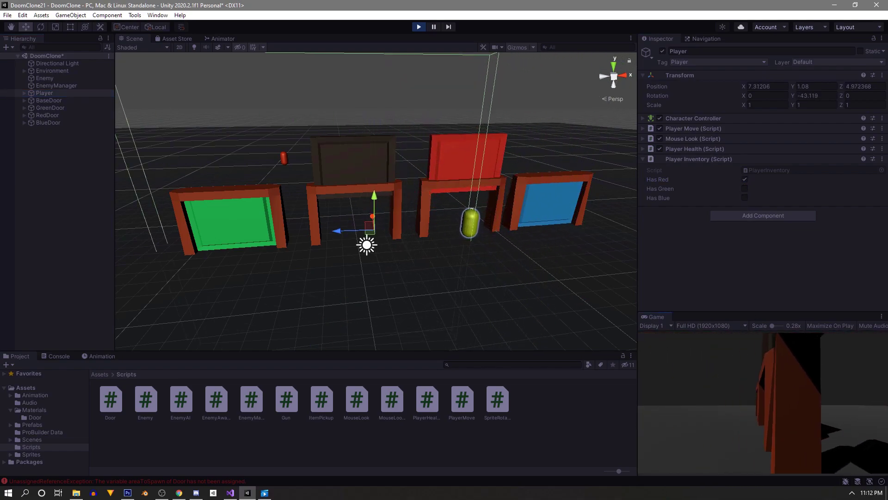
key(d)
key(s)
click(418, 27)
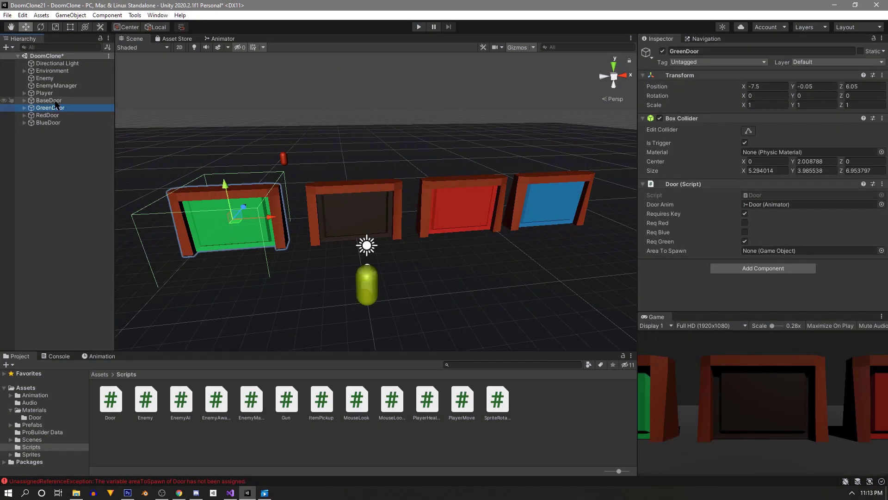
- Reset BaseDoor's Transform so that it sits at the scene origin
click(49, 100)
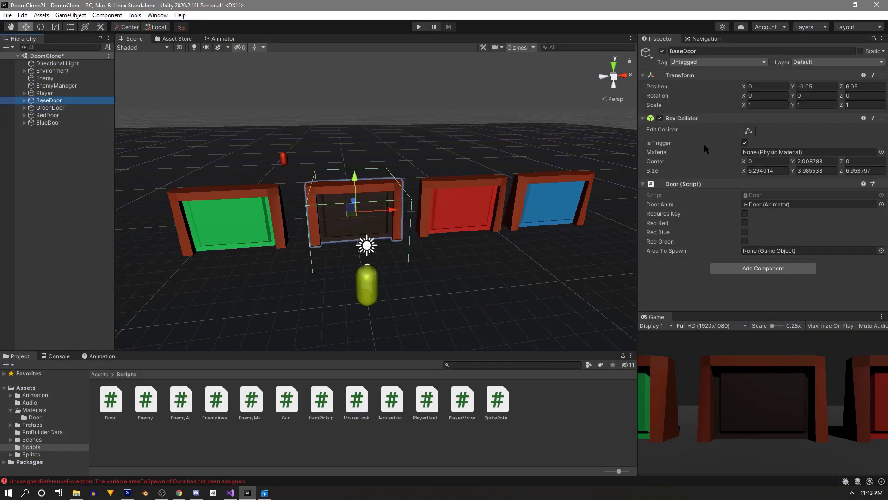
click(882, 75)
click(827, 86)
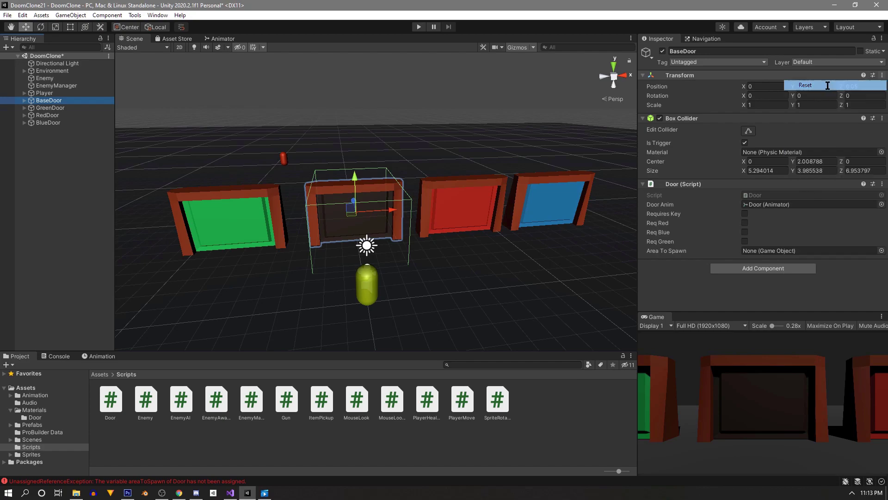
middle_drag(278, 195, 363, 218)
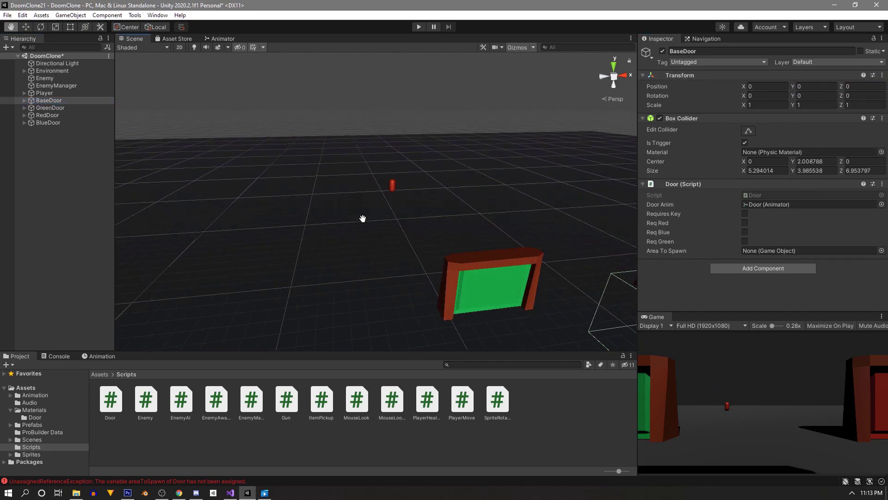
right_drag(362, 218, 398, 222)
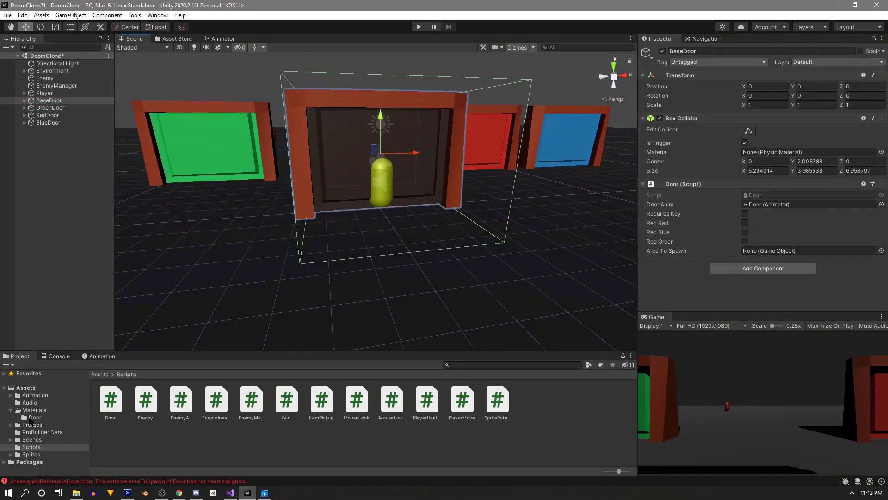
- Create a folder named Doors inside Prefabs and open it
click(32, 424)
right_click(195, 418)
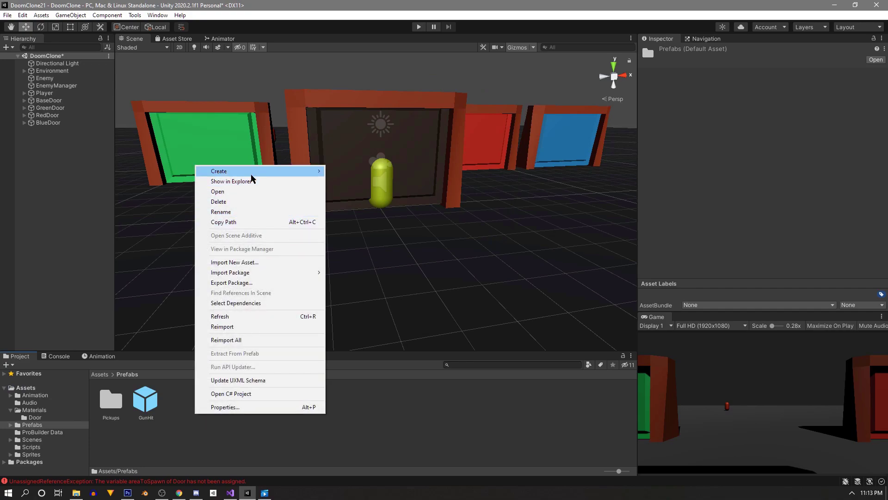
mouse_move(277, 170)
click(347, 125)
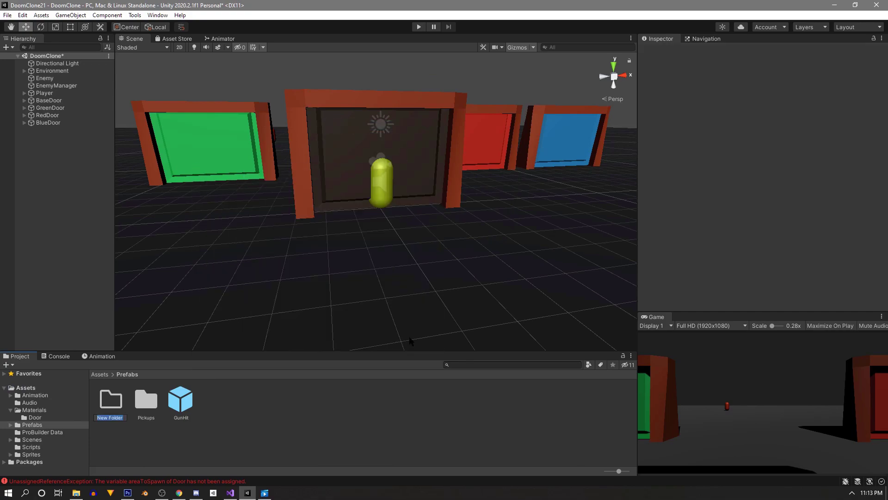
text(Doors)
key(Return)
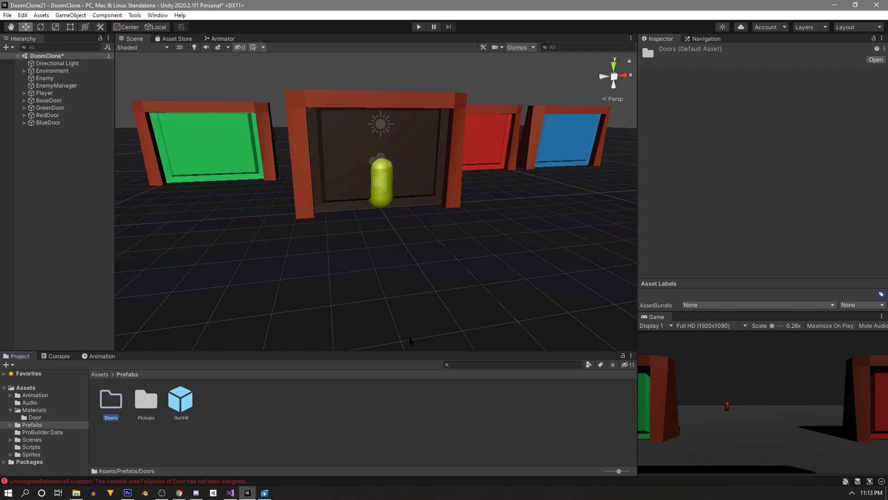
double_click(111, 399)
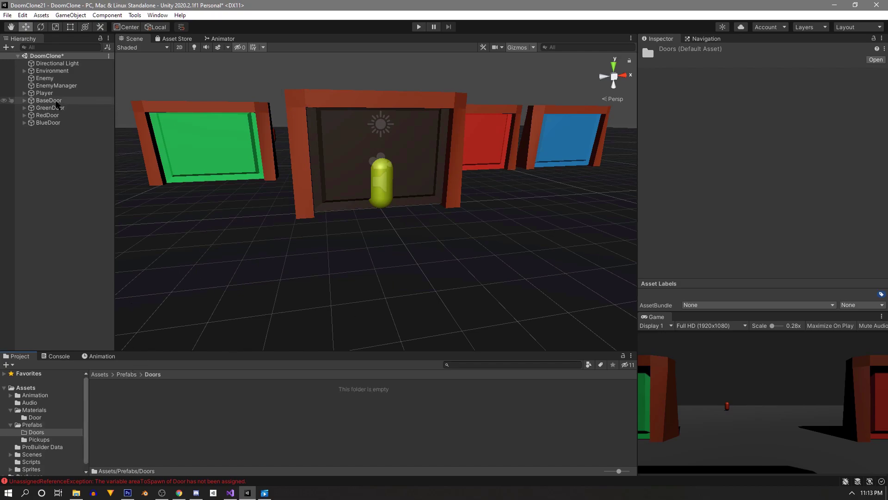
- Make BaseDoor a prefab in the Doors folder and delete its instance from the scene
drag(48, 101, 197, 412)
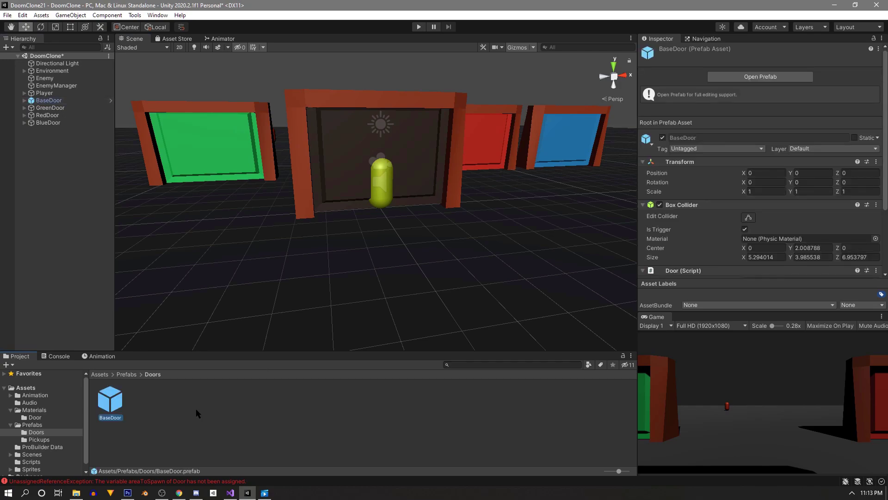
click(48, 101)
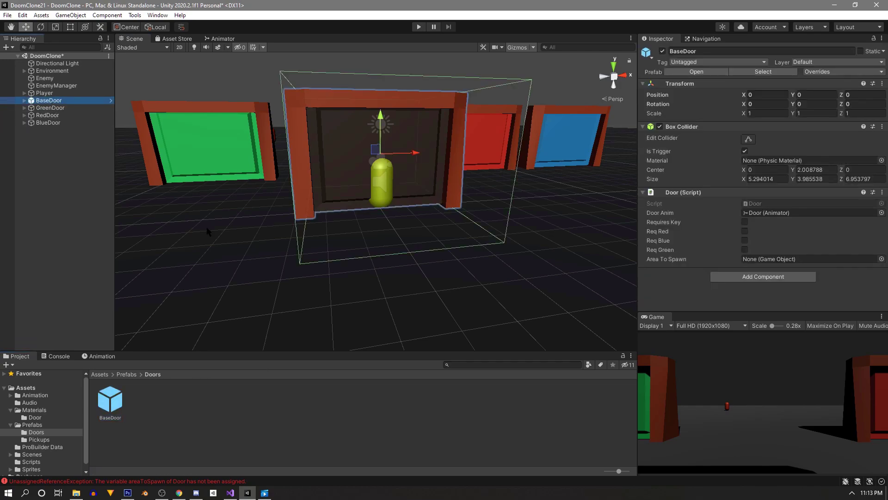
key(Delete)
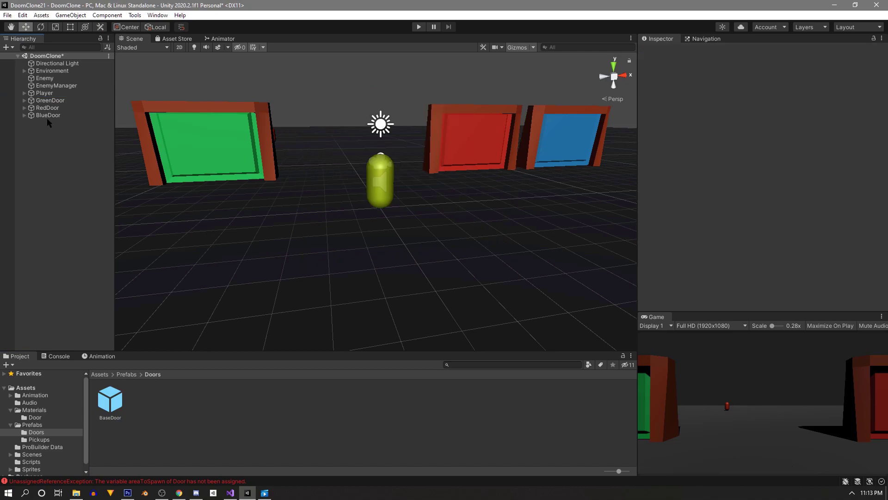
- Reset GreenDoor's Transform, save it as a prefab in the Doors folder, and delete it from the scene
click(50, 100)
click(881, 75)
click(805, 84)
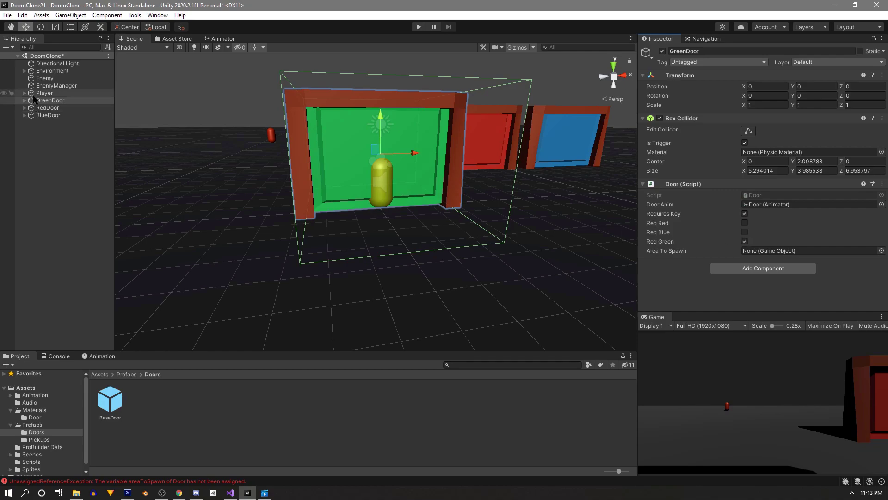
drag(50, 101, 146, 403)
key(Delete)
- Reset RedDoor's Transform, save it as a prefab in the Doors folder, and delete it from the scene
click(50, 101)
click(882, 74)
click(804, 85)
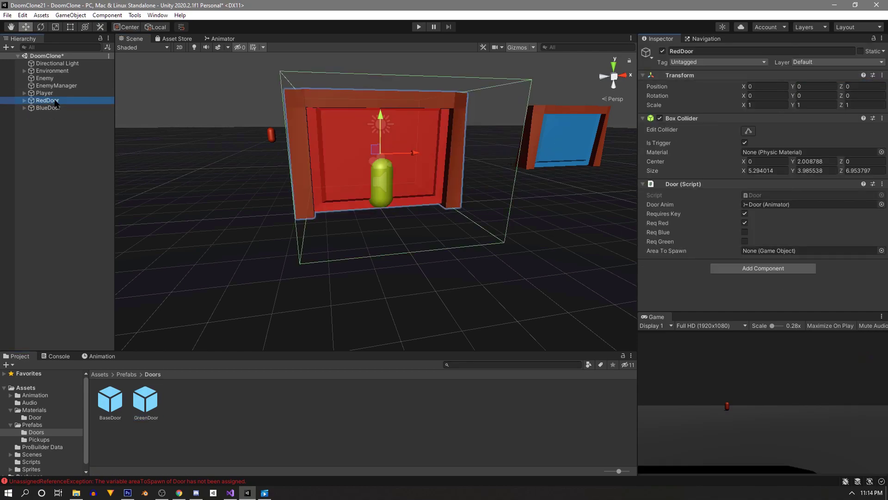
drag(52, 101, 180, 403)
key(Delete)
- Reset BlueDoor's Transform, save it as a prefab in the Doors folder, and delete it from the scene
click(58, 101)
click(882, 75)
click(805, 84)
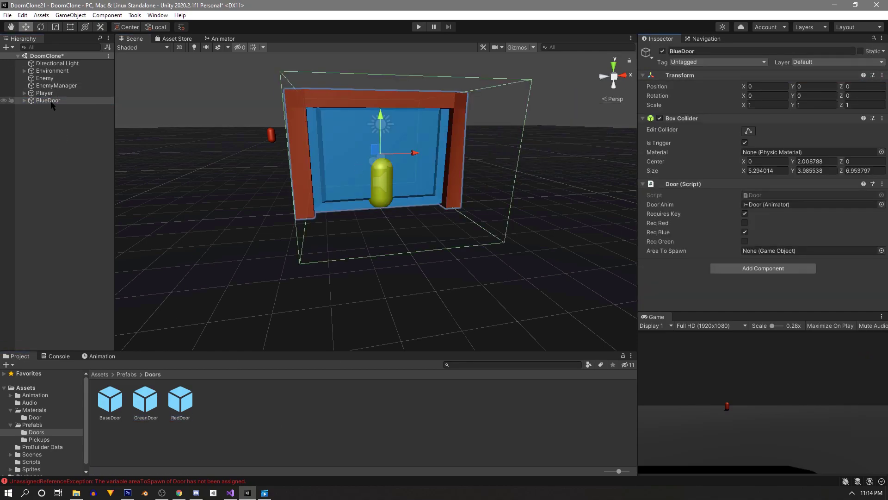
drag(48, 101, 145, 402)
key(Delete)
- Place the BaseDoor and BlueDoor prefabs in the scene around the player and play-test them
scroll(232, 272, down, 5)
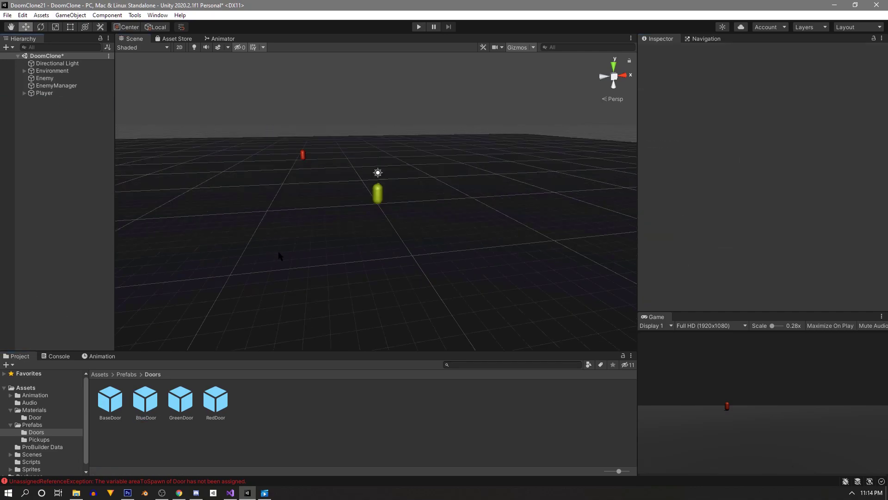
scroll(280, 254, up, 4)
alt+drag(279, 253, 323, 284)
scroll(324, 284, down, 1)
drag(119, 400, 291, 169)
drag(292, 172, 291, 172)
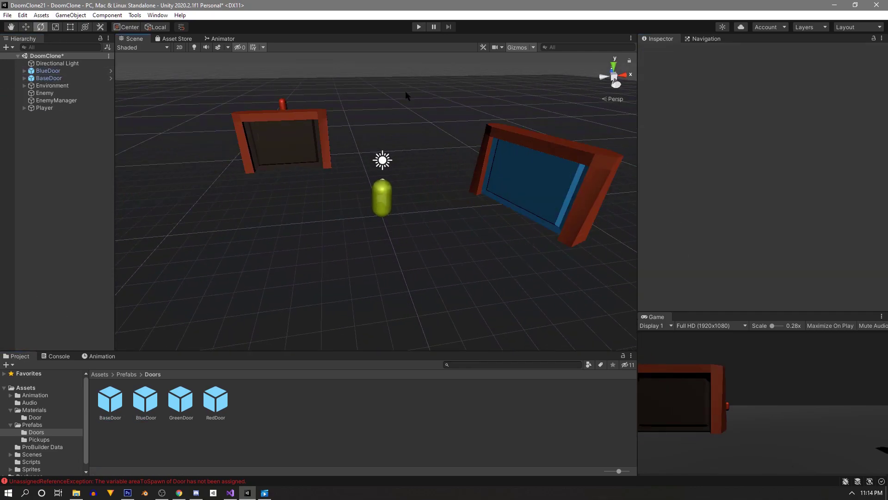
key(ctrl+p)
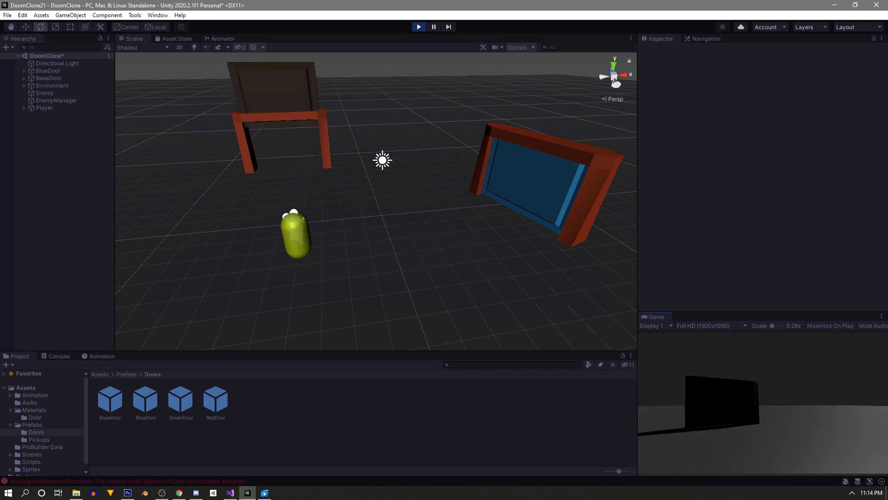
key(ctrl+p)
- Clear the logged areaToSpawn error from the Console
click(58, 358)
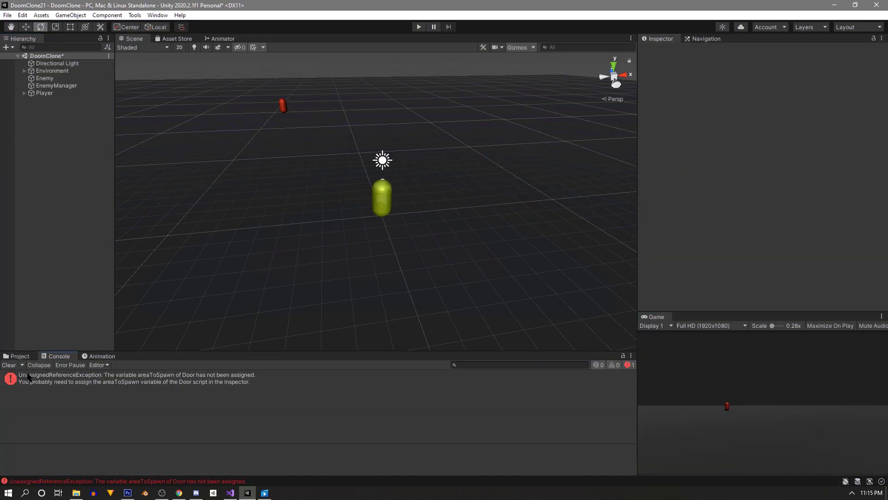
click(10, 365)
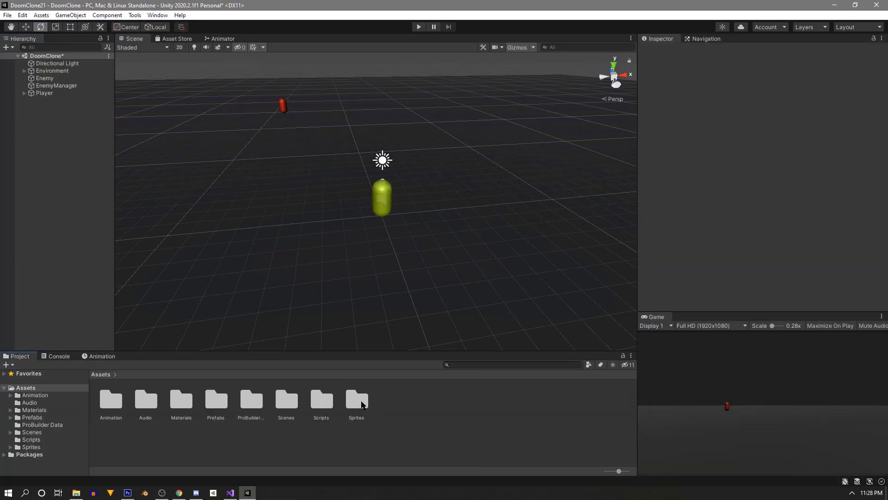
- Set the Texture Type of blueKey, greenKey and redKey in the Sprites folder to Sprite (2D and UI) and apply it
double_click(361, 401)
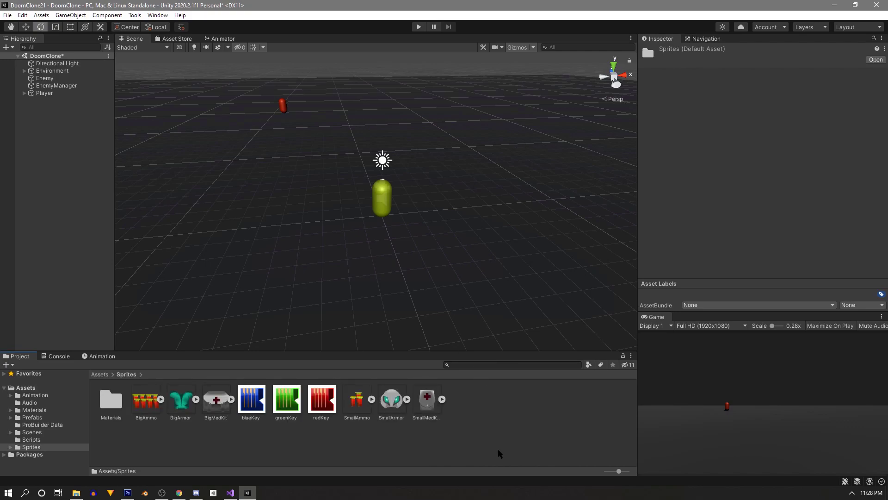
click(252, 401)
ctrl+click(287, 400)
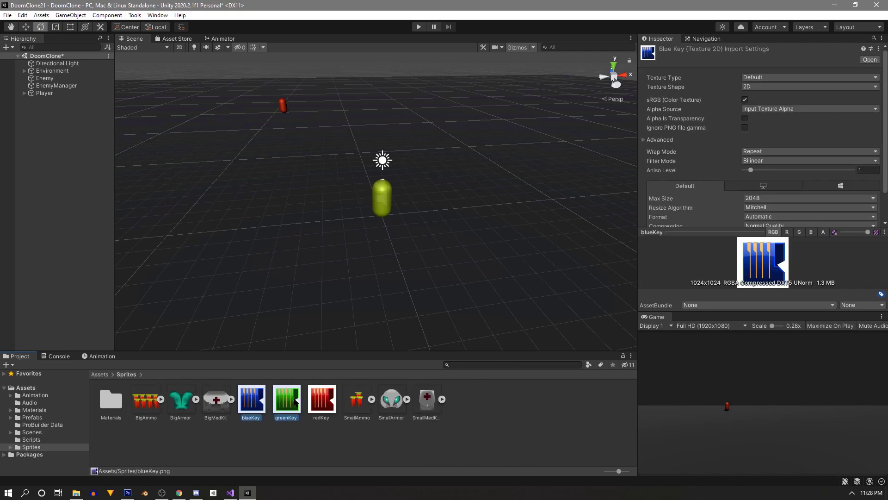
ctrl+click(321, 400)
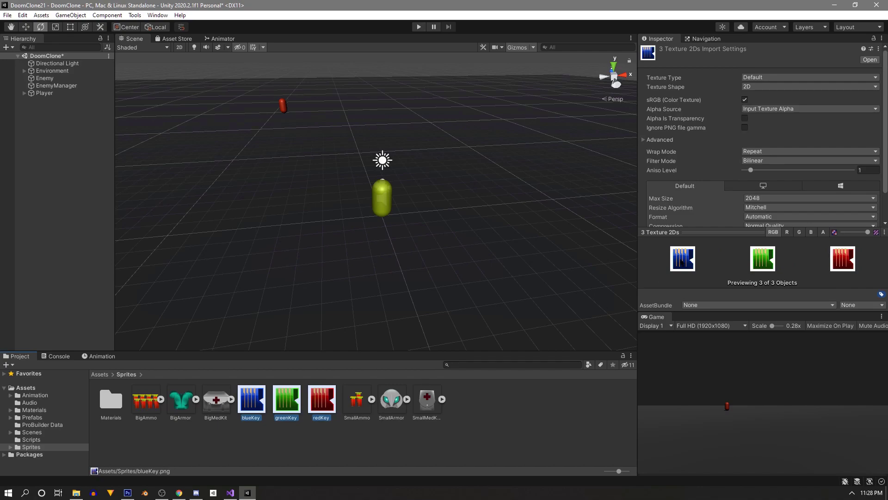
click(854, 77)
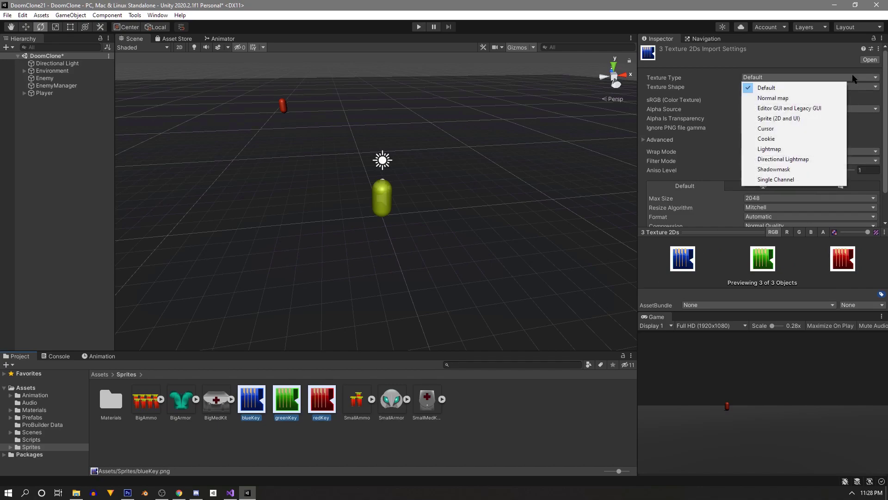
click(785, 119)
scroll(826, 148, down, 3)
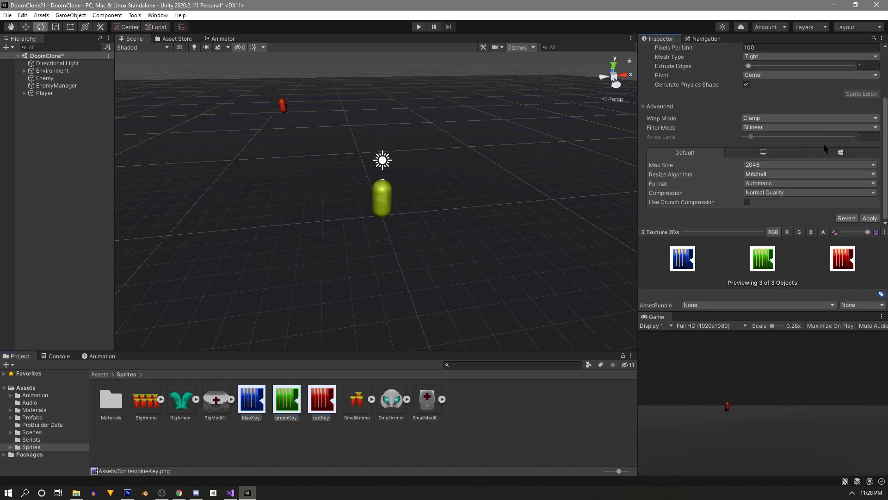
click(867, 217)
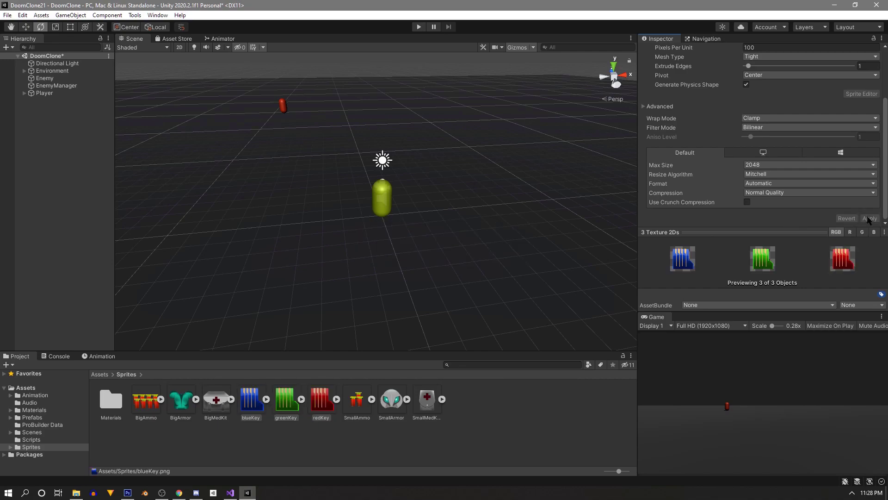
- Open the Pickups prefab folder and create an empty scene object named GreenKeyPickup
click(10, 417)
click(39, 432)
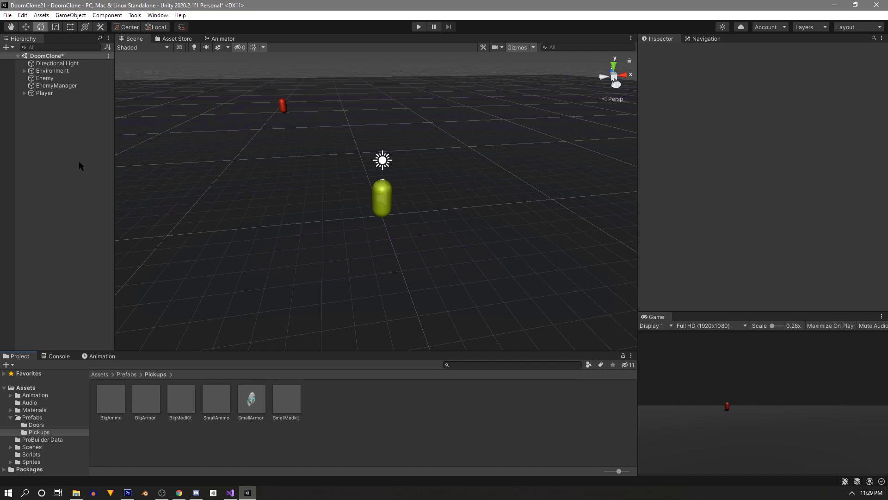
right_click(60, 148)
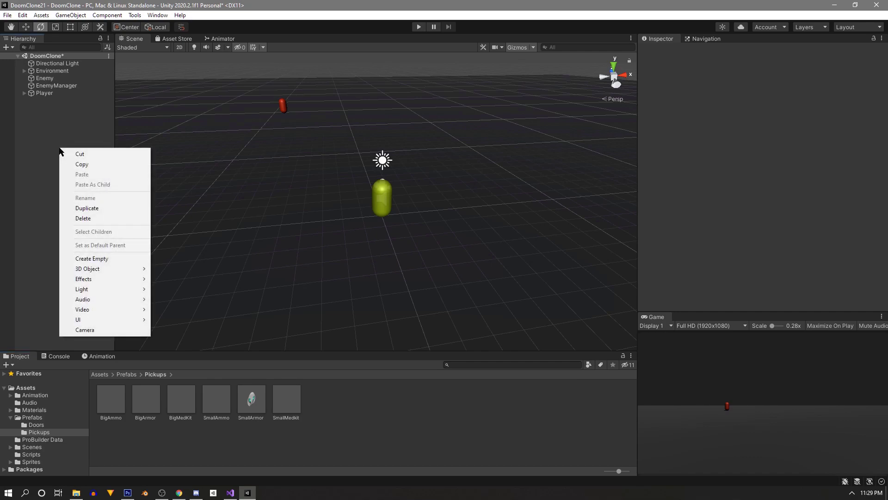
click(100, 259)
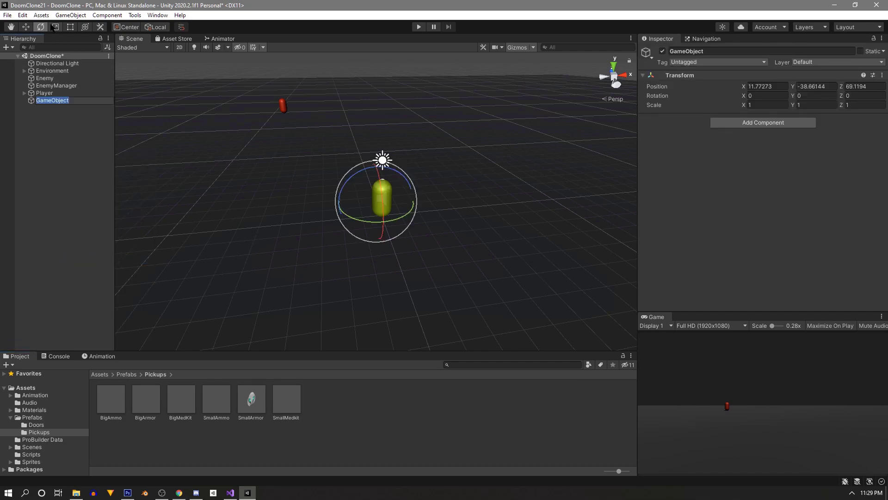
click(26, 27)
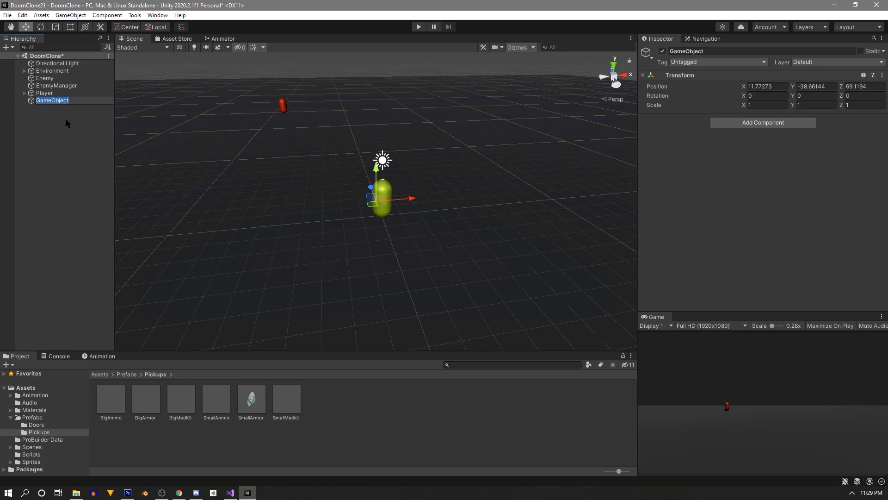
key(BackSpace)
text(GreenKeyPickup)
key(Return)
- Add a Quad as a child of GreenKeyPickup
right_click(57, 101)
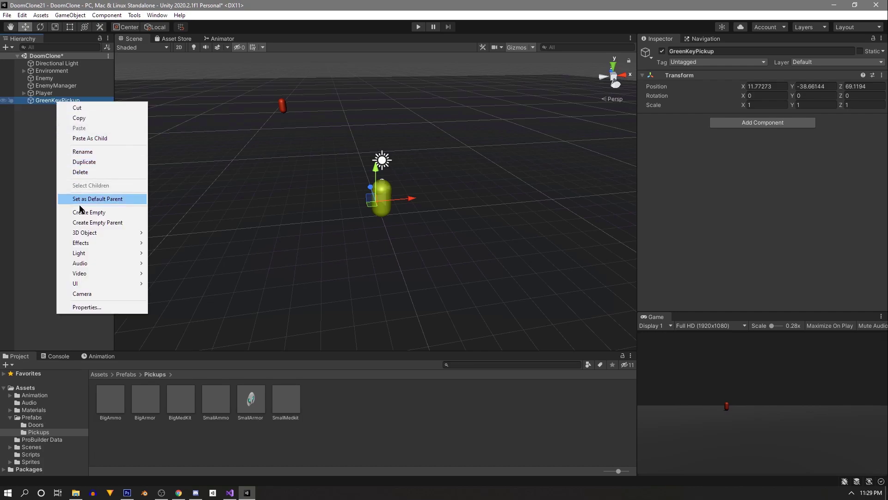
mouse_move(94, 238)
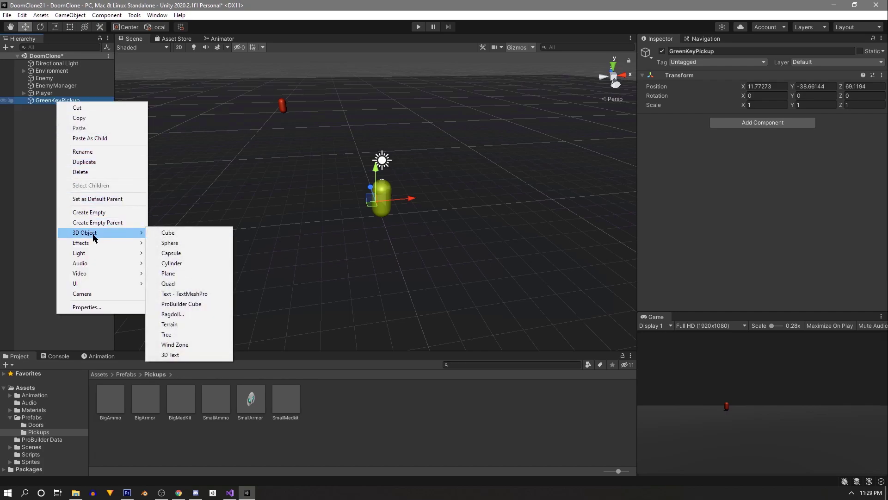
click(188, 283)
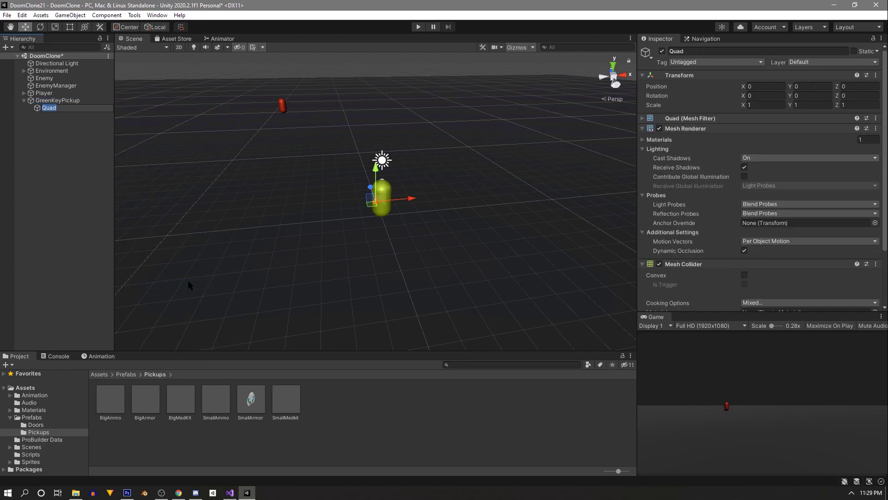
- Reset GreenKeyPickup's Transform and move it in front of the player to position 0, 0.5, 4
click(89, 101)
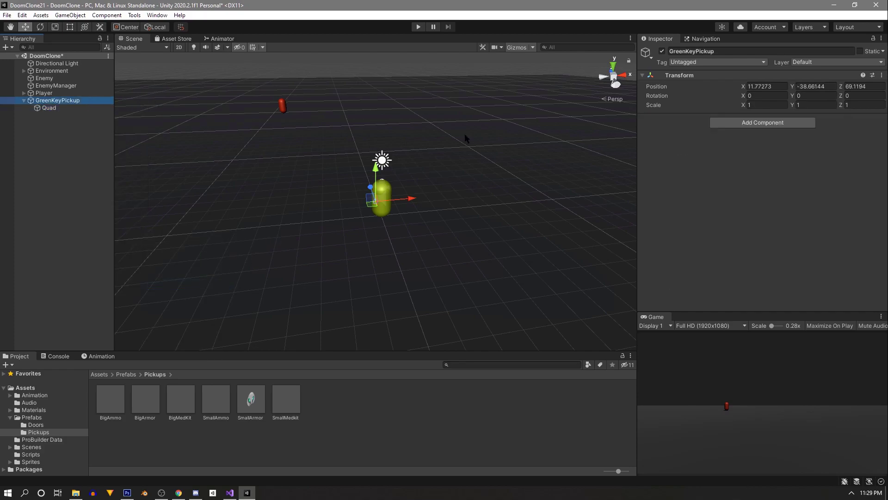
click(881, 75)
click(859, 85)
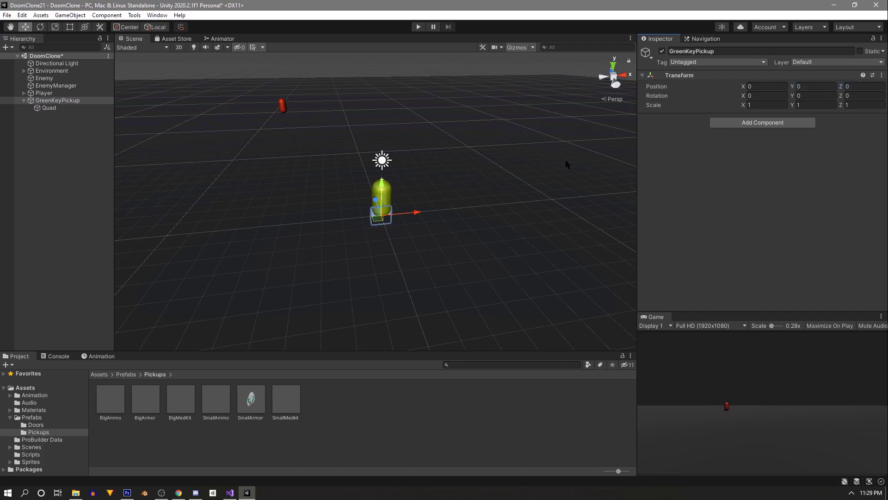
scroll(354, 206, up, 8)
scroll(353, 207, down, 6)
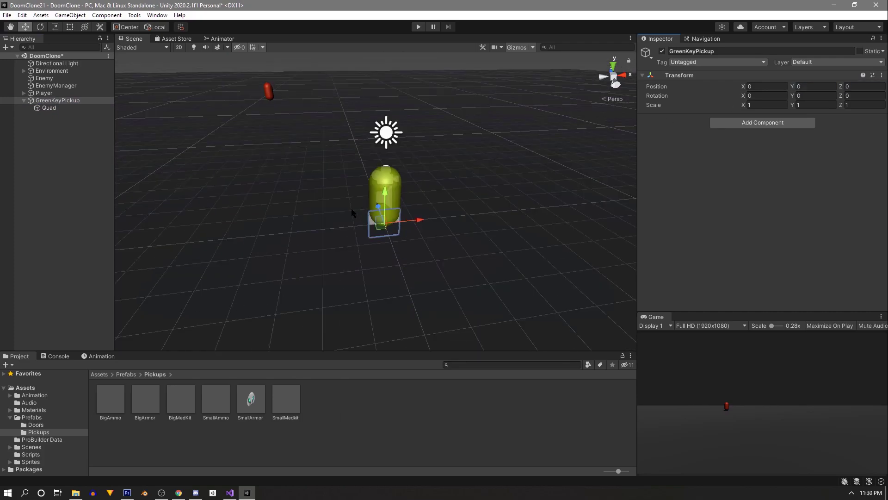
scroll(351, 208, up, 3)
drag(393, 216, 351, 138)
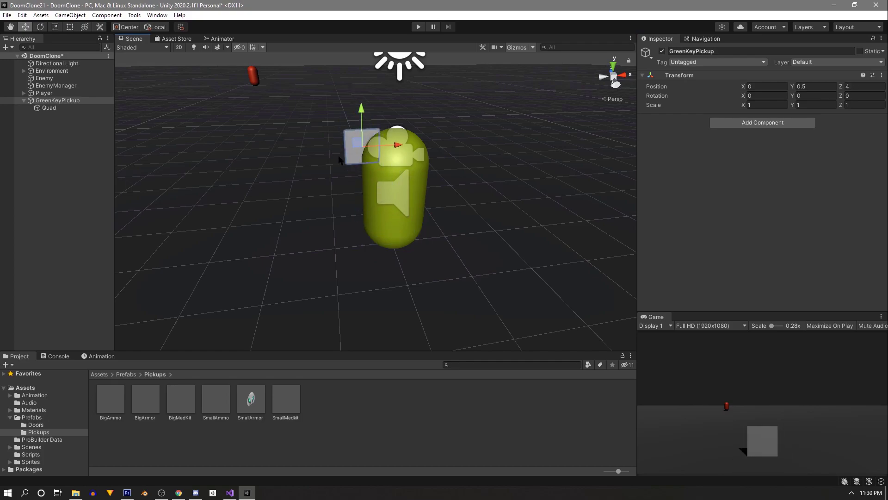
- Disable the Mesh Collider on GreenKeyPickup's Quad child
click(62, 107)
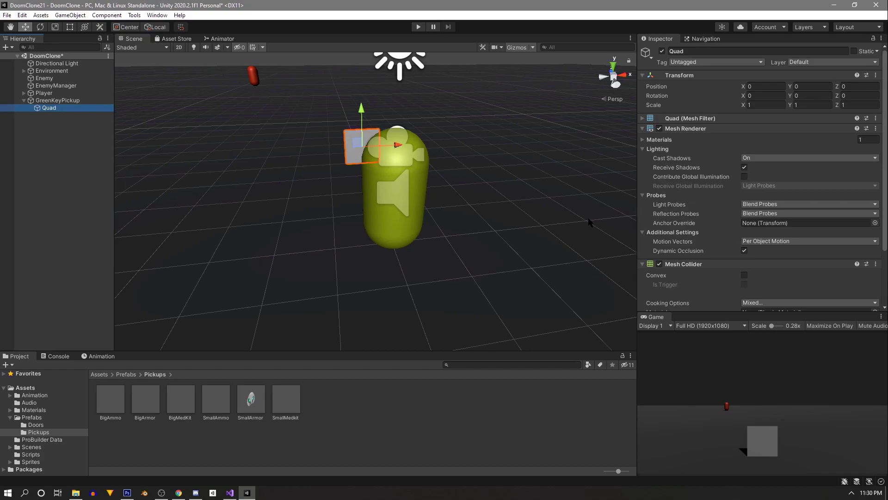
scroll(694, 214, down, 3)
click(659, 195)
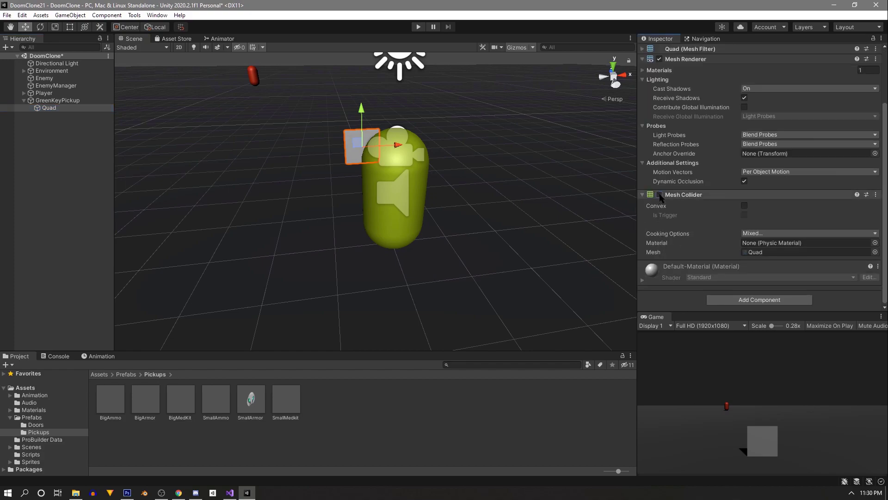
- Add a Box Collider component to the GreenKeyPickup parent object
click(61, 100)
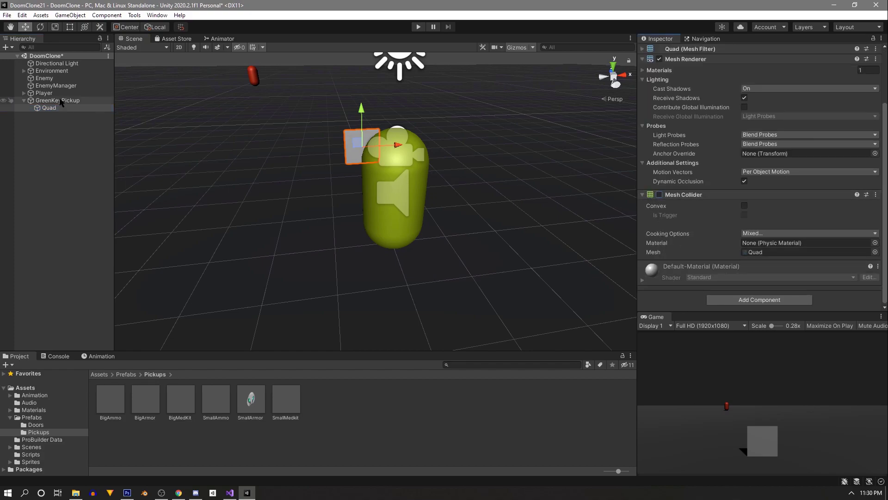
click(760, 124)
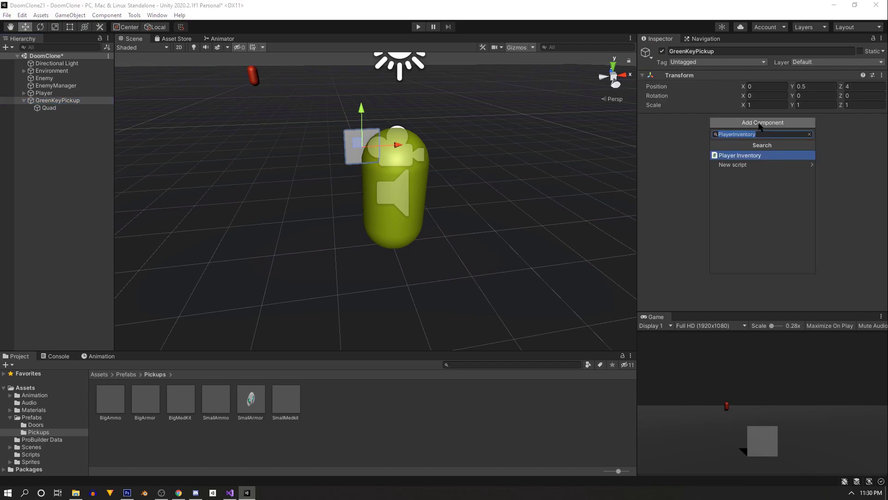
text(Col)
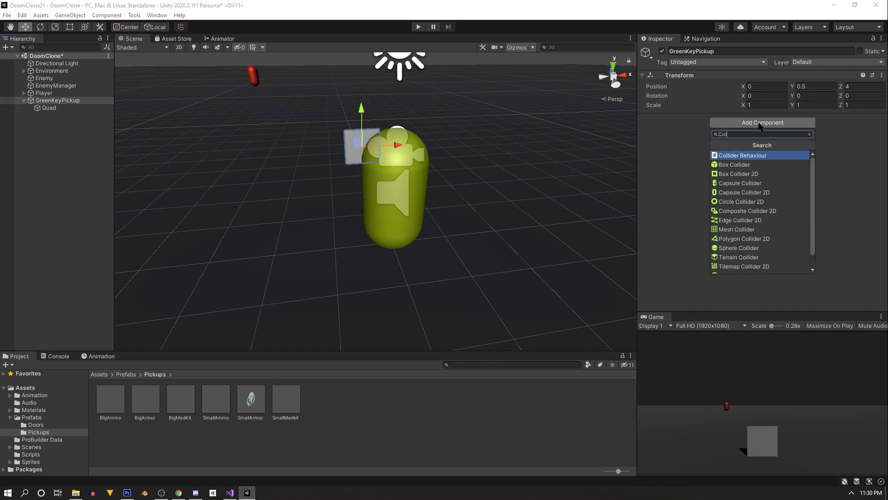
click(718, 164)
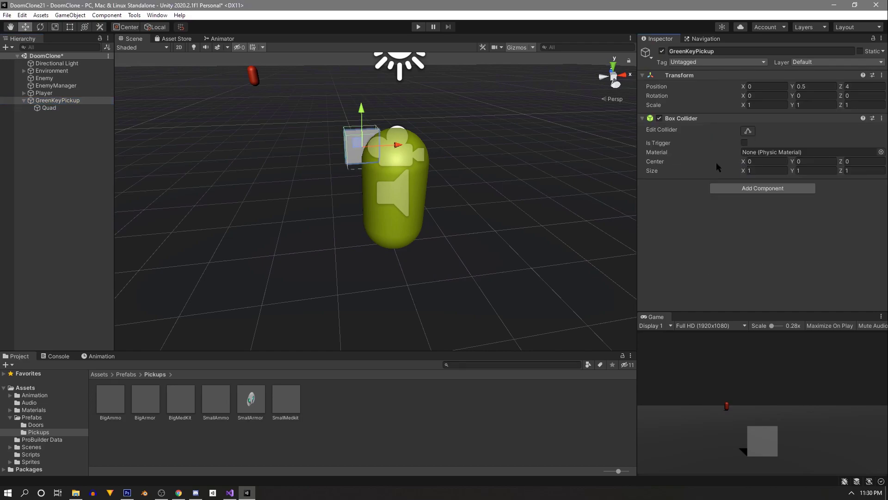
- Set GreenKeyPickup's Box Collider size to 1.5 on X, Y and Z and make it a trigger
middle_drag(281, 140, 309, 144)
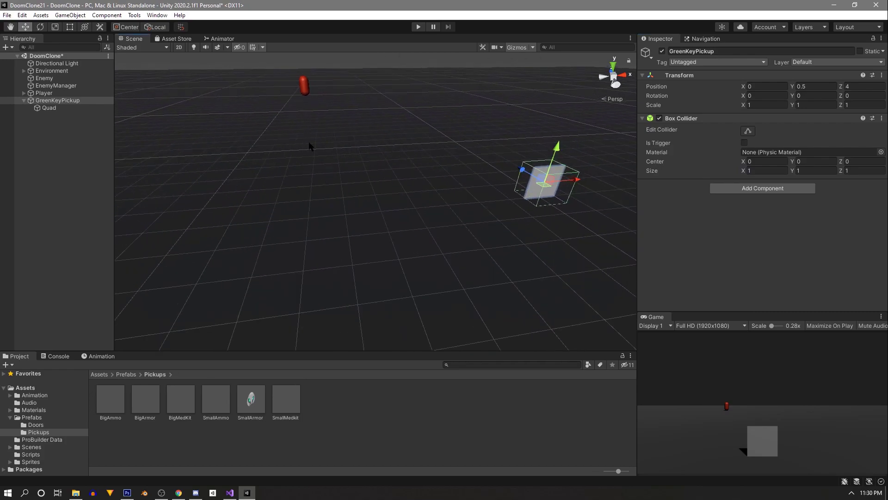
right_drag(398, 148, 458, 139)
key(w)
click(765, 171)
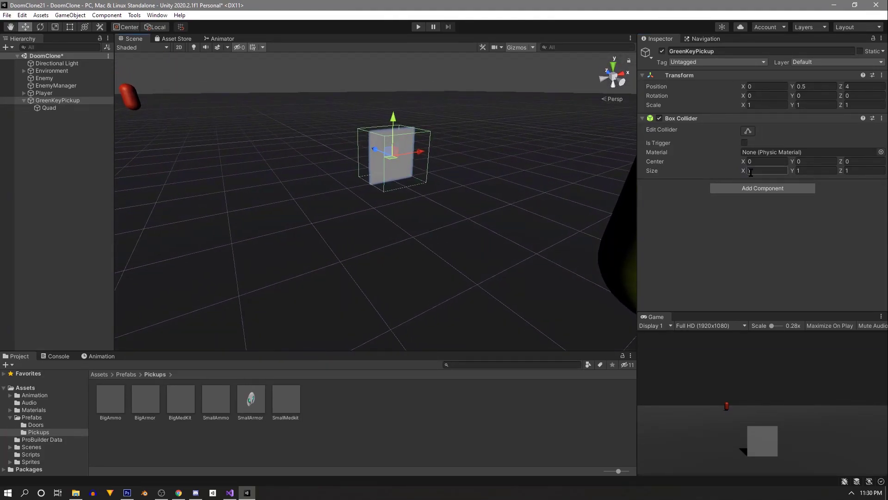
text(1.5)
key(Tab)
text(1.5)
key(Tab)
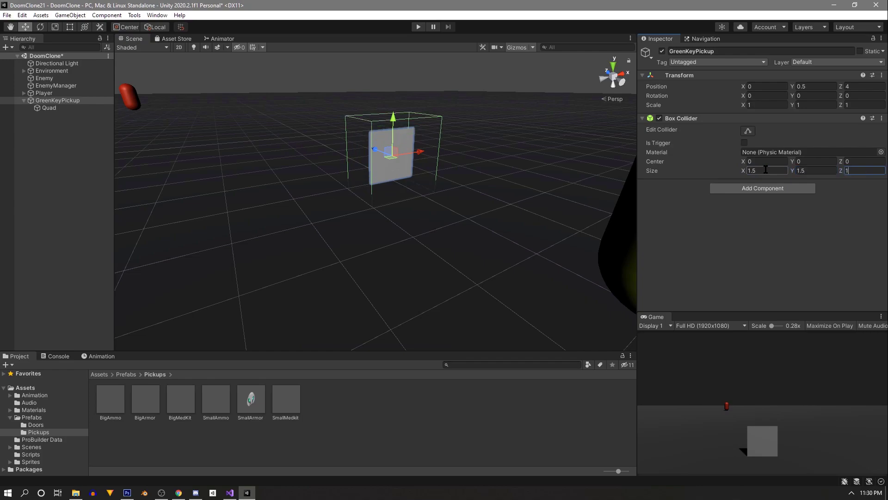
text(1.5)
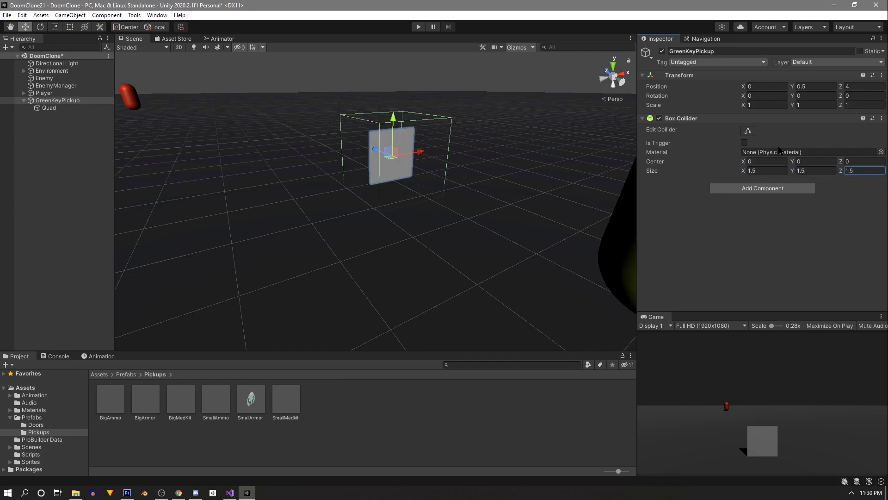
click(744, 143)
scroll(422, 134, down, 3)
scroll(423, 134, up, 3)
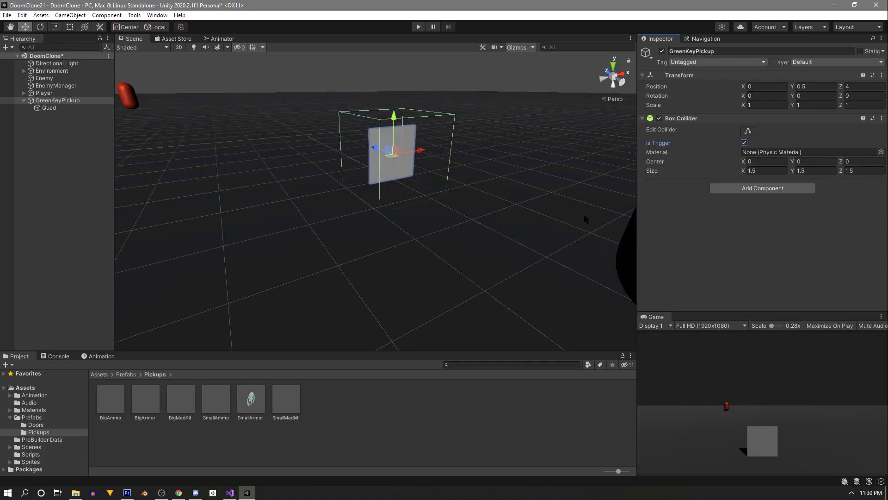
- Create a new script named KeyPickup and attach it to GreenKeyPickup
click(759, 188)
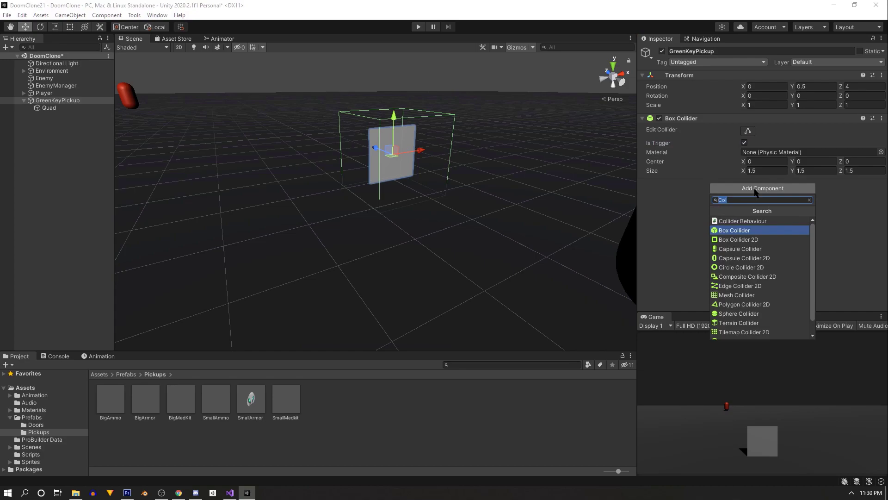
text(KeyP)
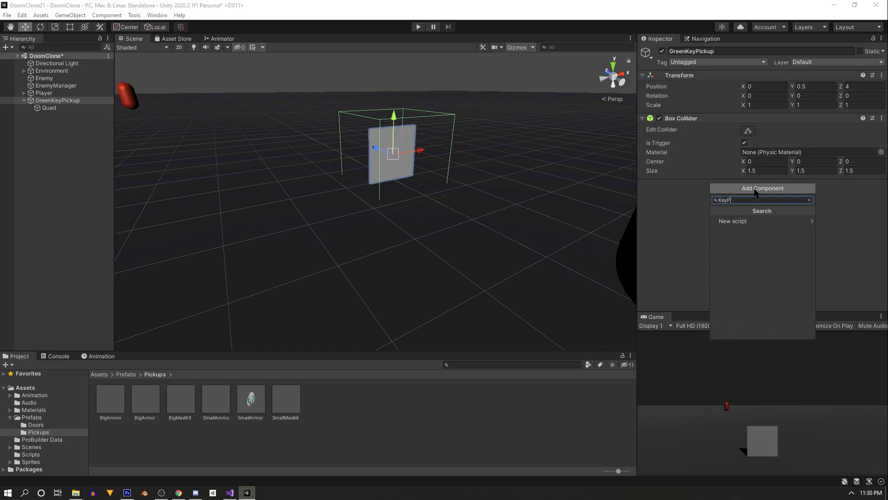
text(ickup)
key(Return)
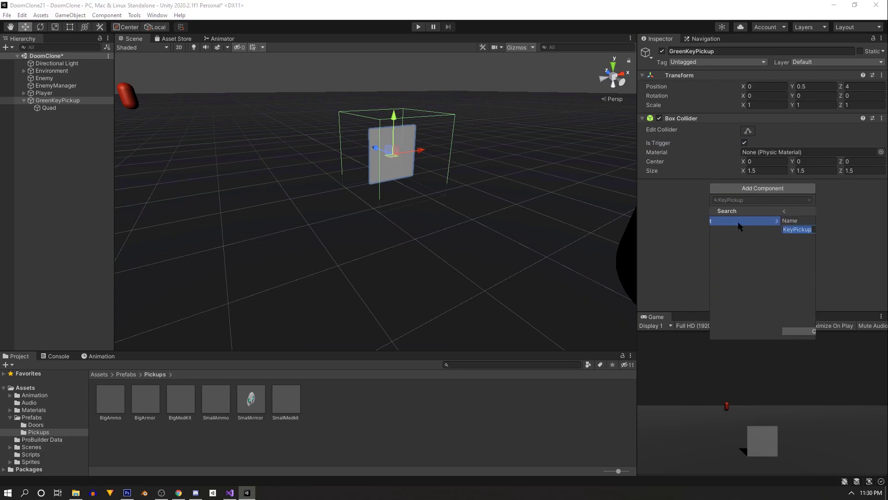
click(762, 331)
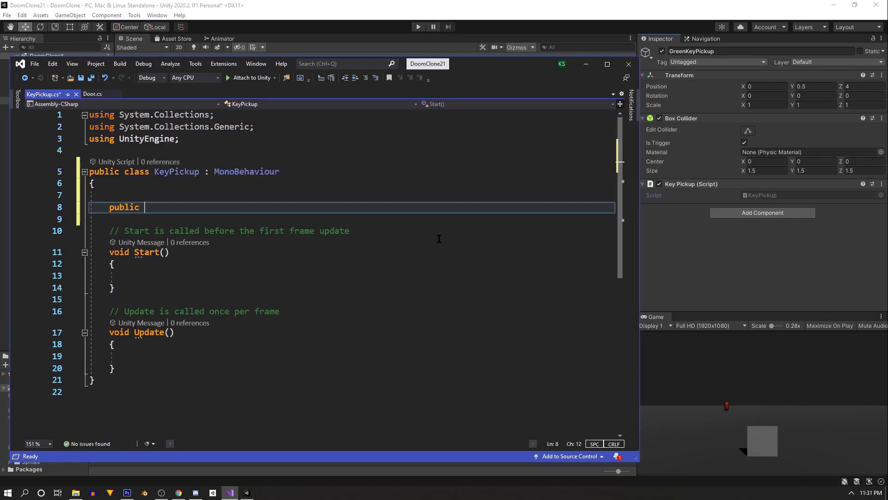
- In the KeyPickup script in Visual Studio, declare the public bools isRedKey, isBlueKey and isGreenKey
text(bool isRedKey')
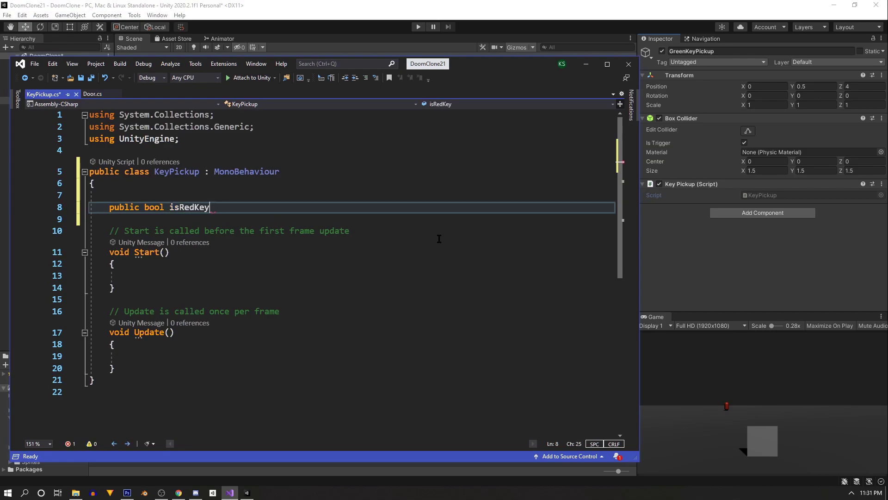
text(;)
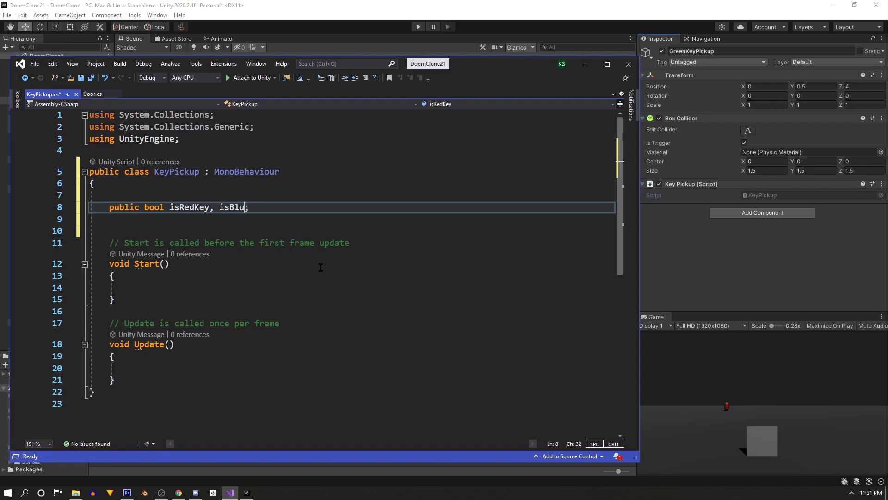
text(eKey, isGre)
key(BackSpace)
text(reenKey)
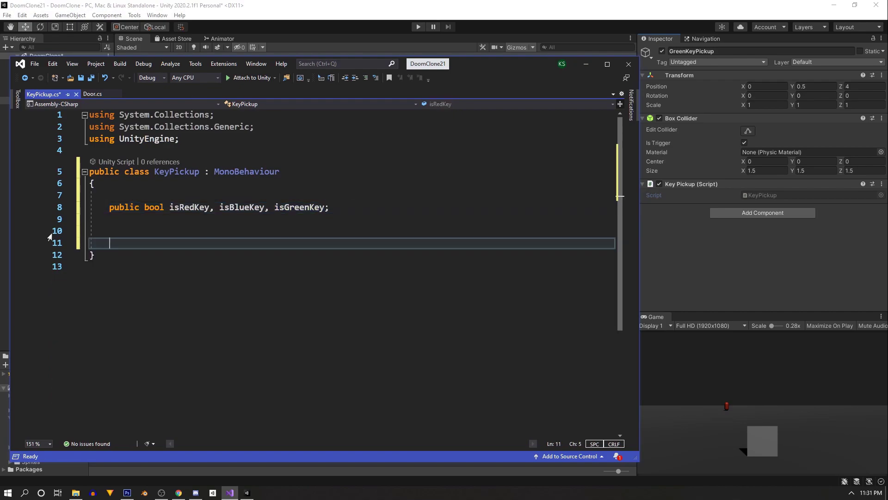
- Replace the Start and Update methods in KeyPickup with an OnTriggerEnter(Collider other) method
key(Up)
key(Return)
text(ontr)
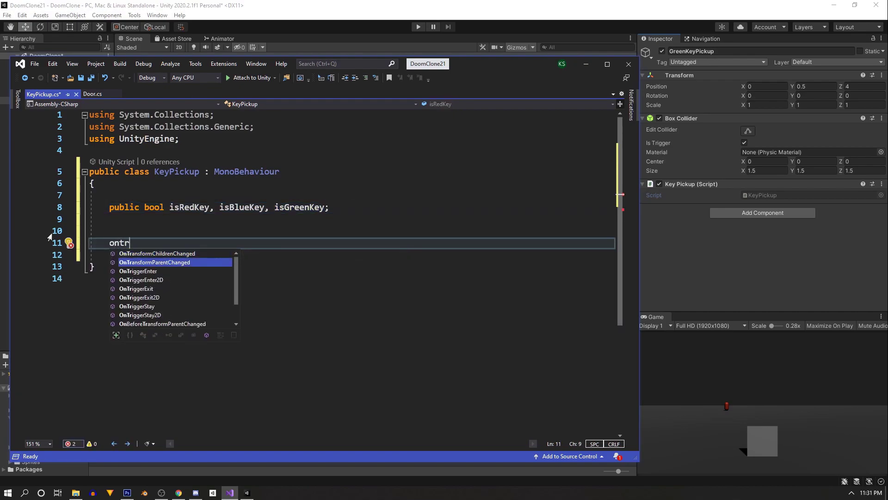
key(Down)
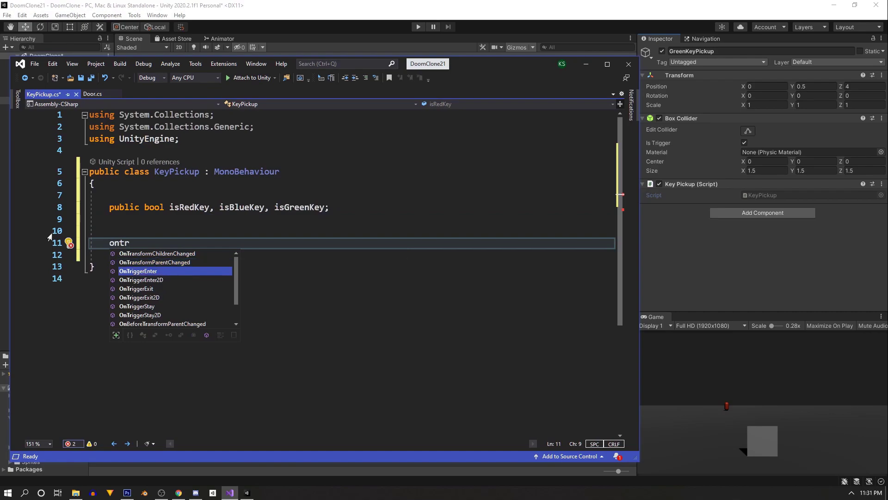
key(Tab)
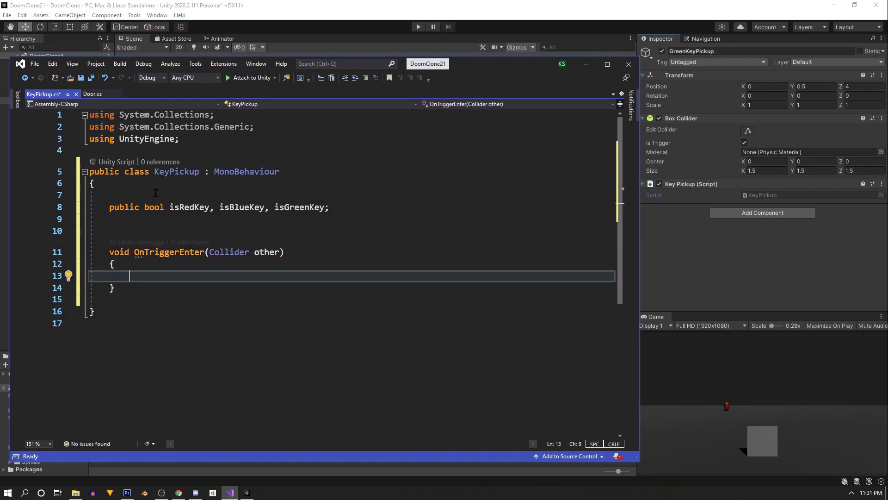
- Inside OnTriggerEnter, add an if block with an empty body that checks other.CompareTag("Player")
text(if )
text((other.CompareTag(")
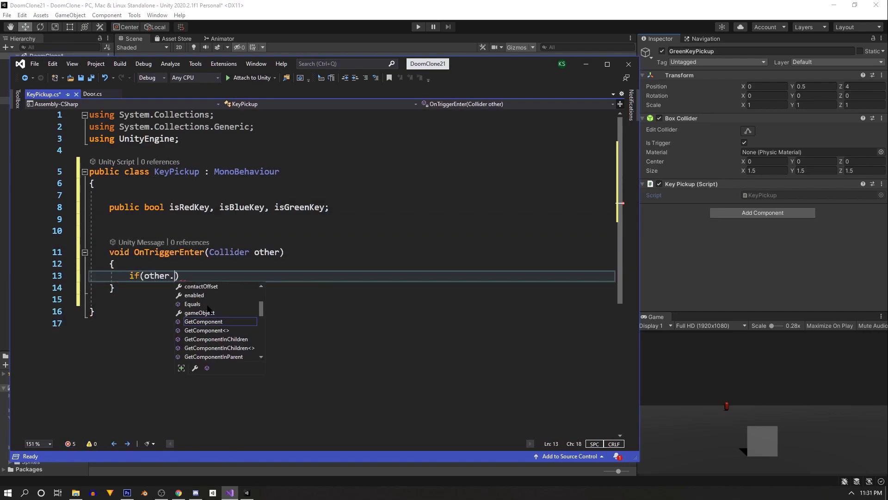
text(Player)
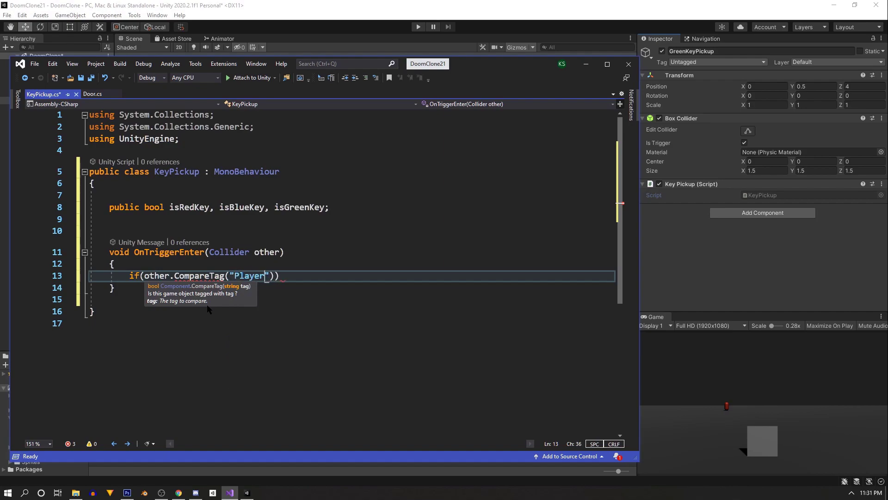
key(End)
key(Return)
text({)
key(Return)
key(Return)
key(Return)
key(Return)
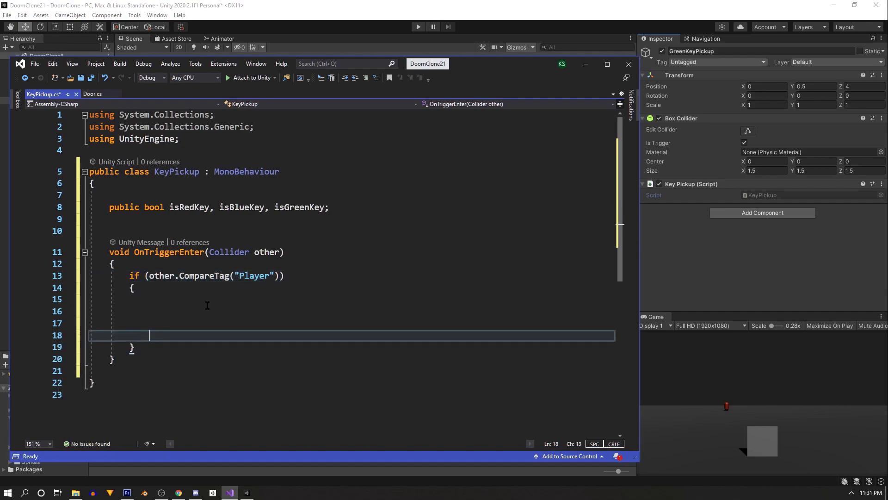
- Delete the extra blank line between the end of OnTriggerEnter and the closing brace of the KeyPickup class
key(Down)
key(Down)
key(Down)
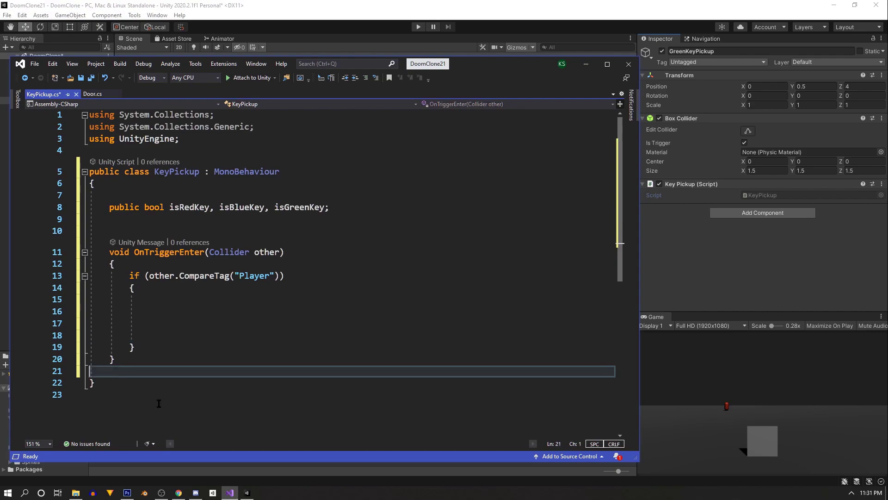
key(BackSpace)
- Inside the Player tag check, add an if (isRedKey) block with an empty body
click(189, 308)
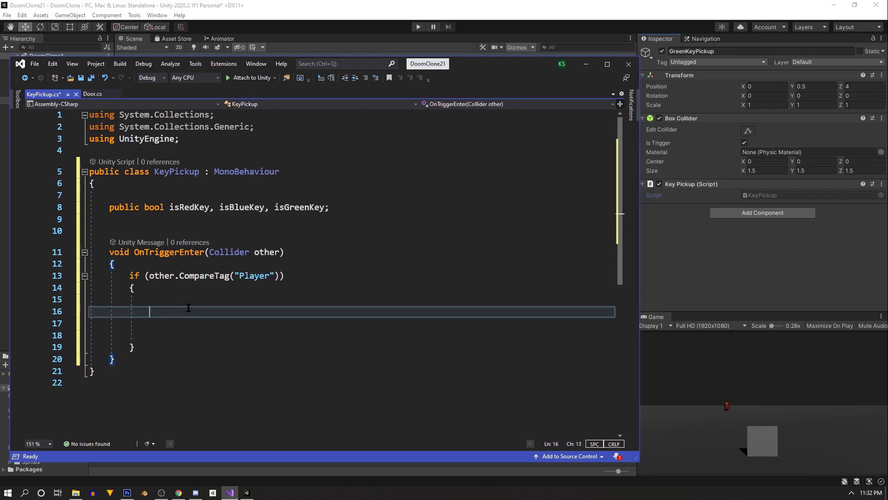
click(186, 299)
text(if)
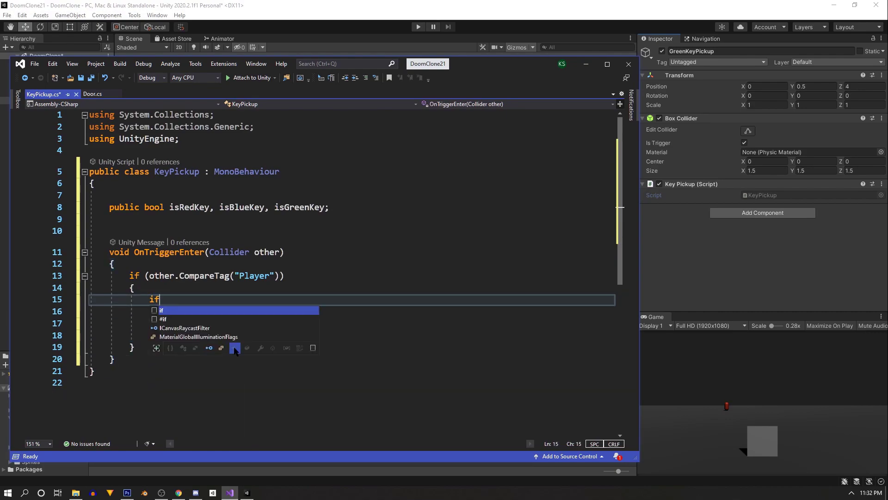
text((isRedKey)
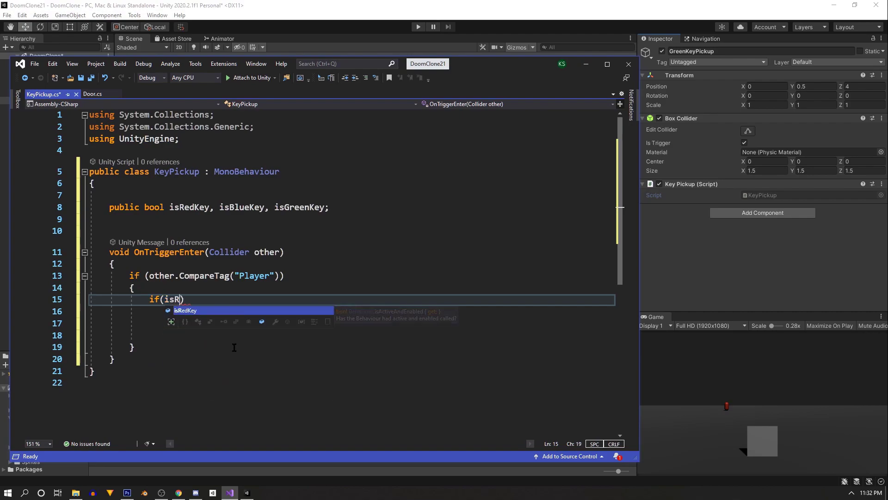
text())
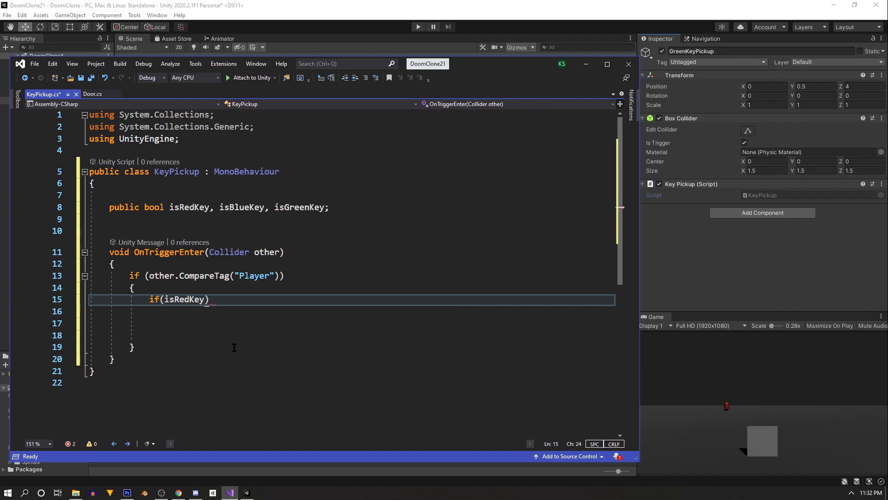
key(Return)
text({)
key(Return)
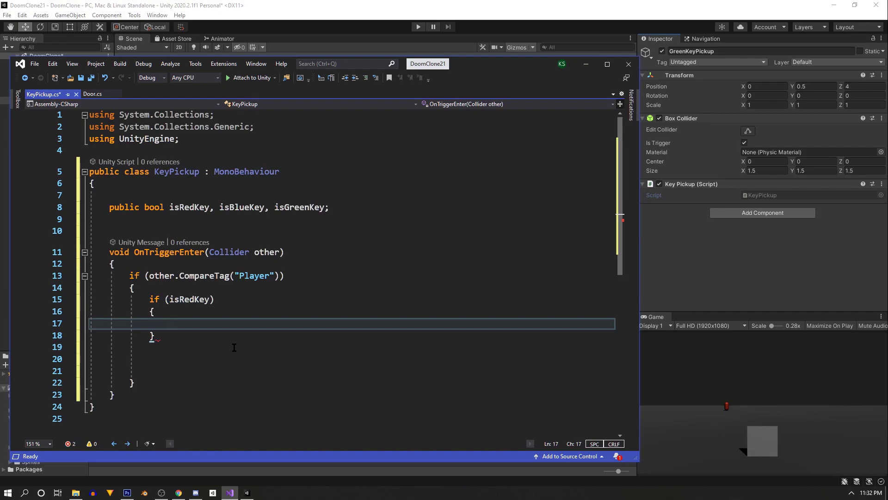
- In the isRedKey block, add the statement other.GetComponent<PlayerInventory>().hasRed = true;
text(other.GetComponent)
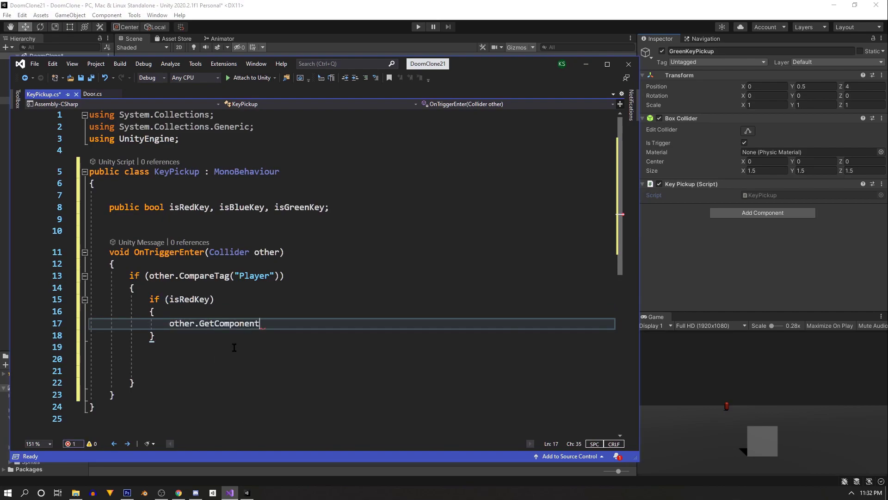
text(<)
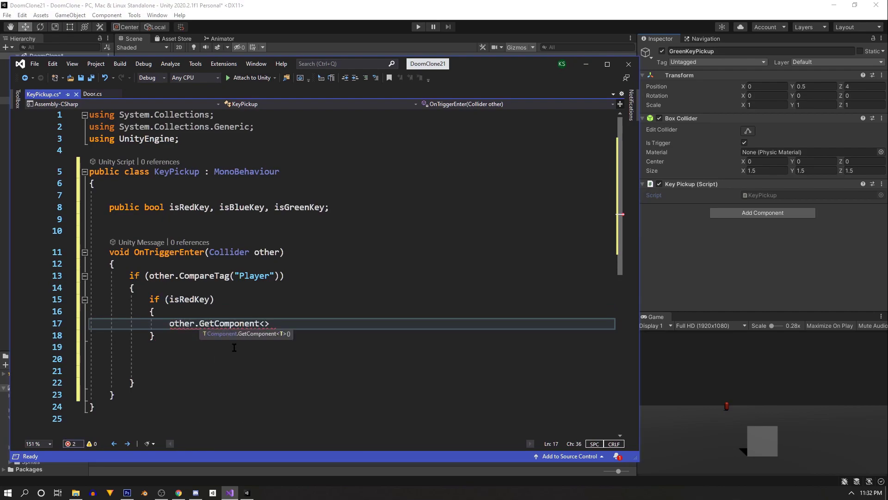
text(Play)
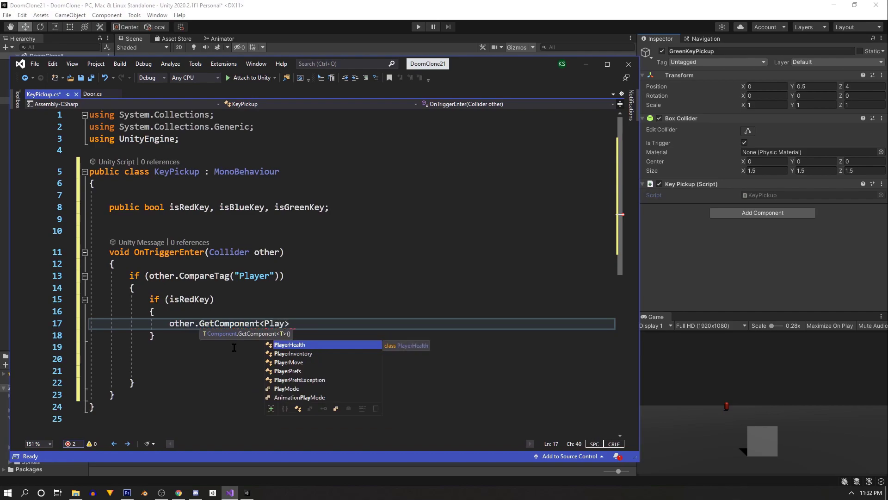
key(Down)
key(Tab)
text(>().has)
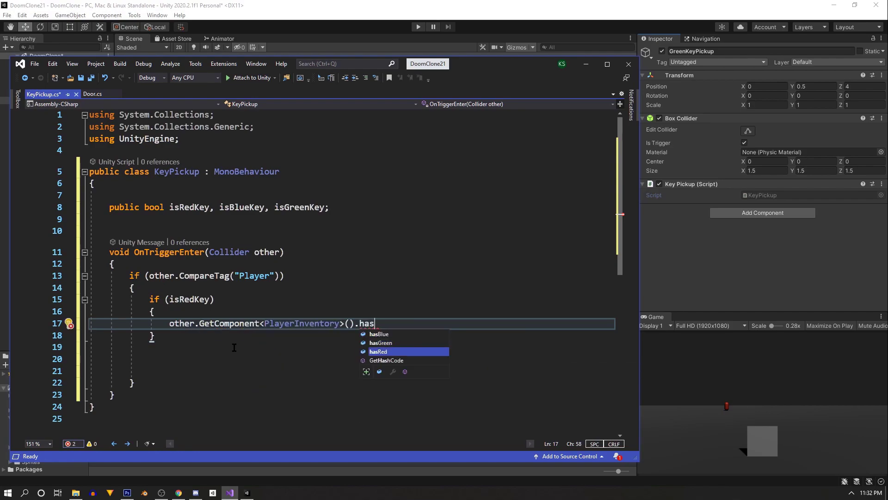
key(Tab)
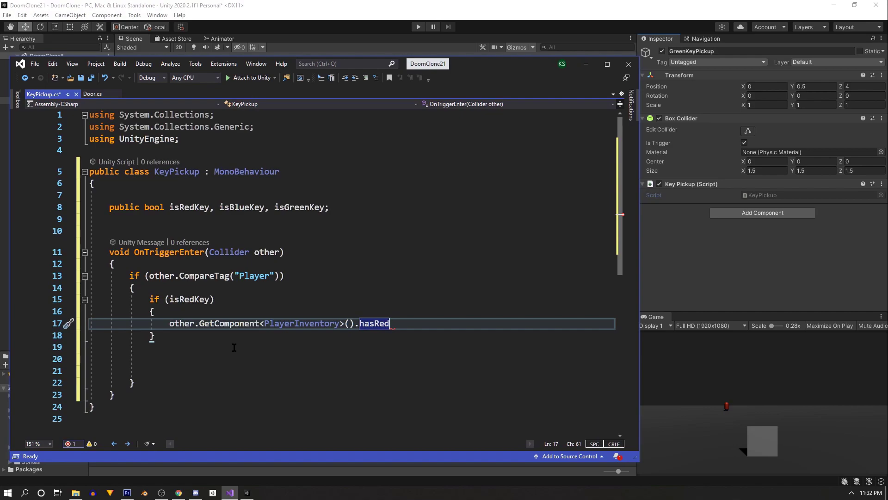
text(= true;)
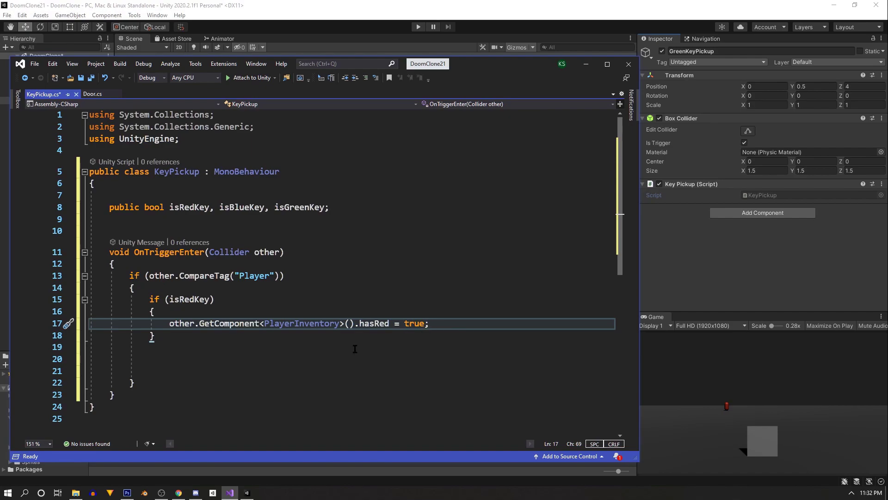
- Copy the whole isRedKey if block and paste it twice below the original, with a blank line between the blocks
drag(160, 336, 150, 299)
key(ctrl+c)
click(189, 339)
key(Return)
key(Return)
key(ctrl+v)
key(Return)
key(Return)
key(ctrl+v)
scroll(211, 352, down, 2)
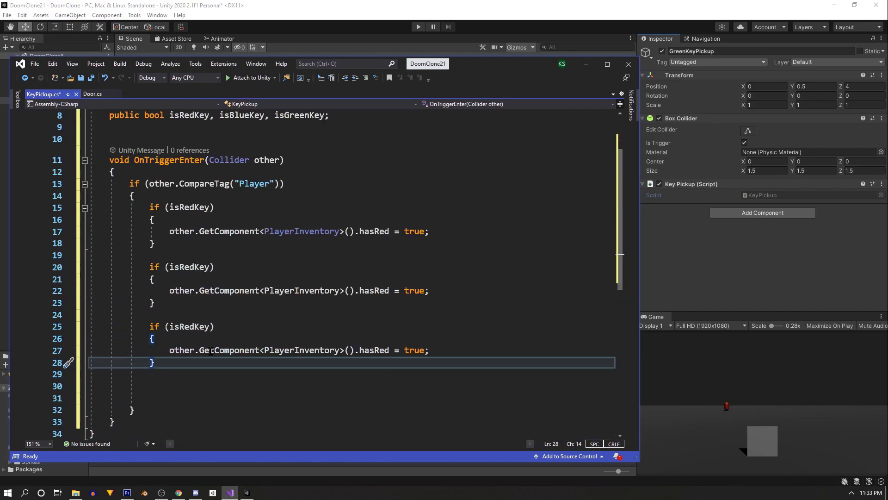
- Change the second if block to check isBlueKey and set hasBlue to true
double_click(190, 267)
text(isBlueKey)
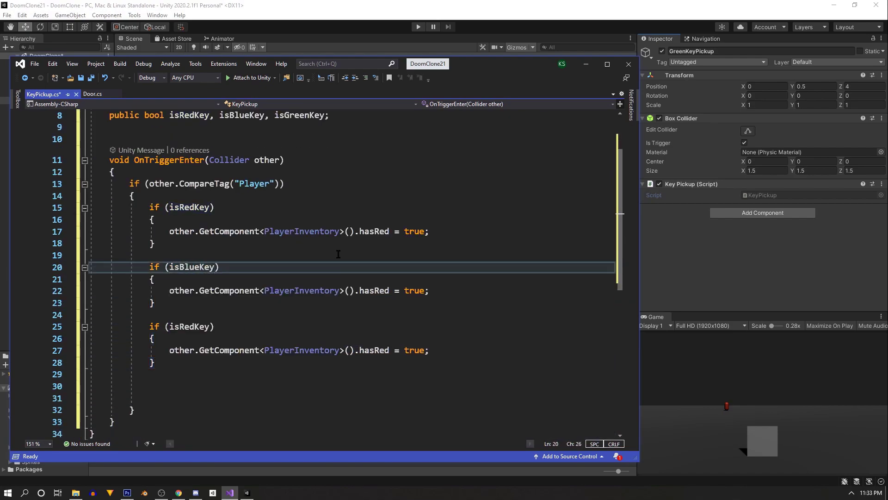
double_click(373, 291)
text(hasBlue)
- Change the third if block to check isGreenKey and set hasGreen to true
double_click(188, 327)
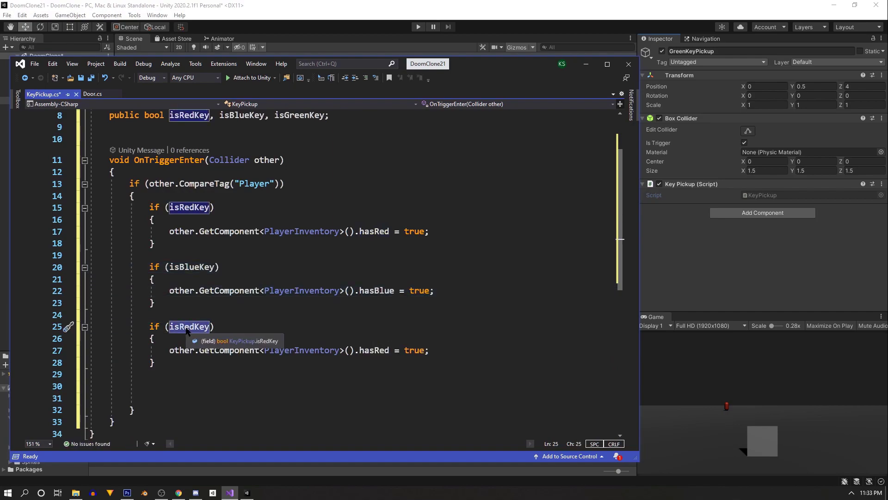
text(isGreenKey)
double_click(374, 351)
text(hasg)
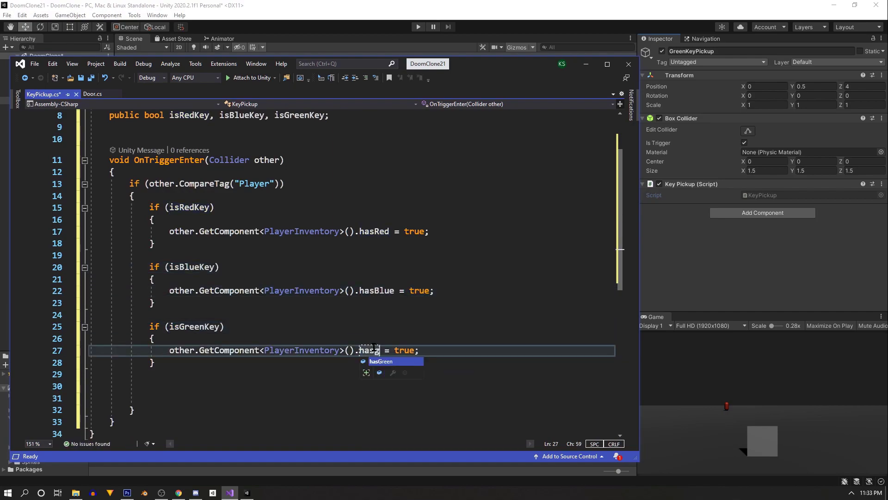
text(reen)
- Remove the leftover blank lines after the isGreenKey block, save KeyPickup and return to Unity
drag(149, 396, 76, 375)
key(BackSpace)
key(BackSpace)
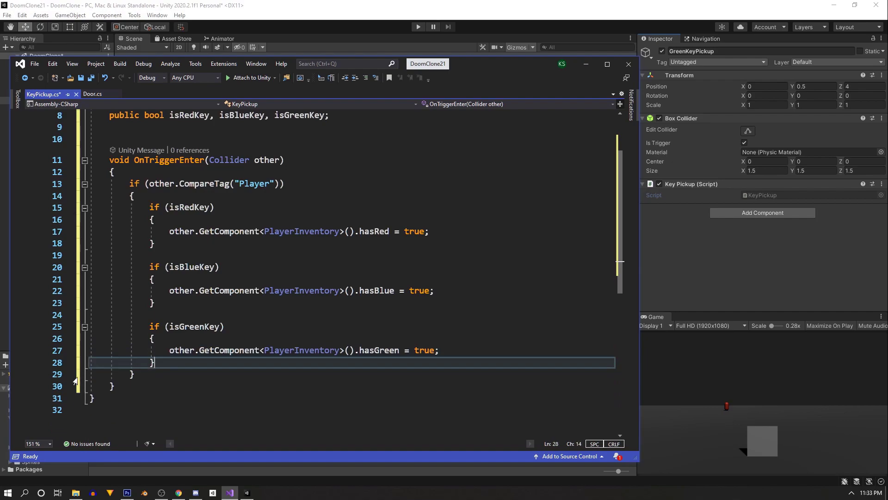
scroll(173, 264, up, 3)
key(ctrl+s)
click(588, 63)
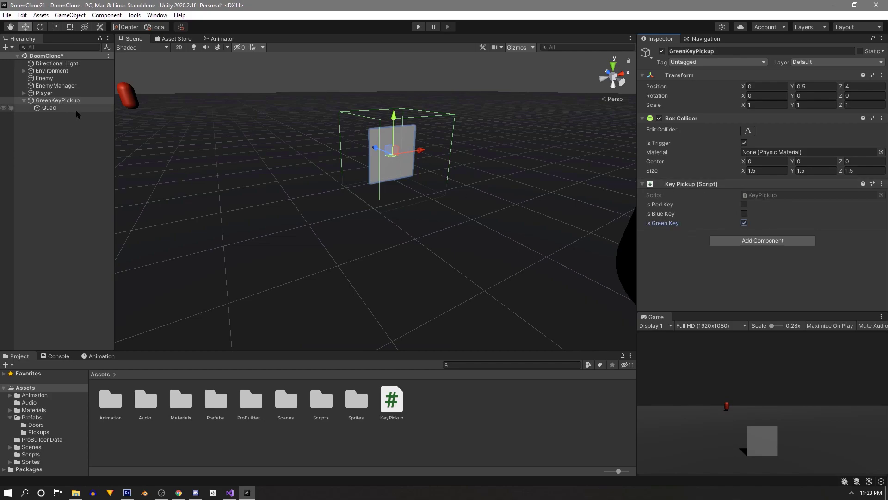
- Rename GreenKeyPickup's Quad child as KeyGraphic and apply the greenKey sprite from the Sprites folder to it
click(63, 110)
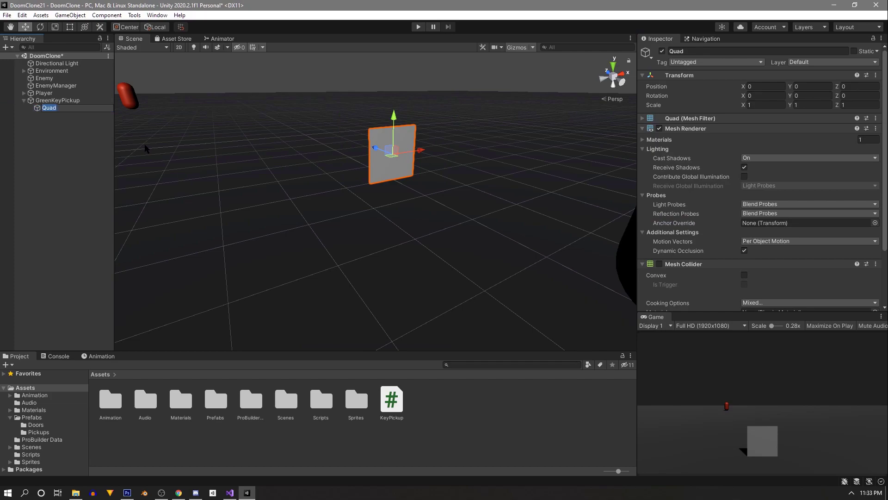
key(shift)
text(KeyGraphic)
key(Return)
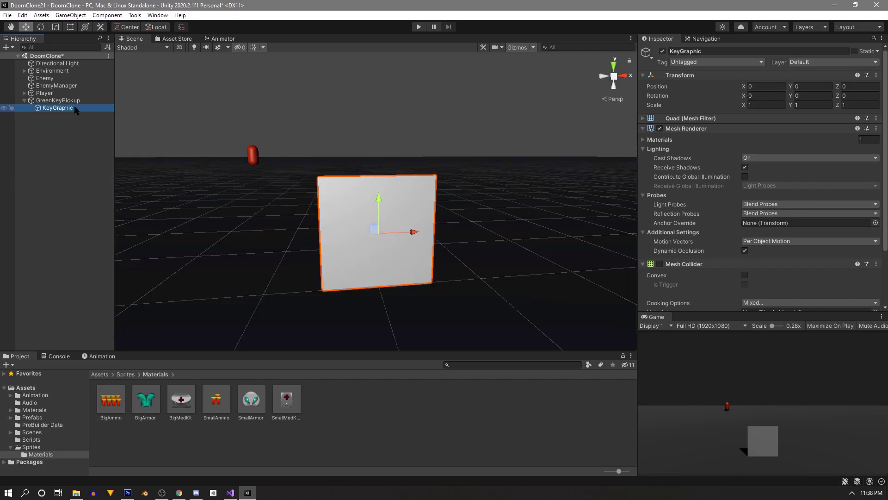
click(68, 142)
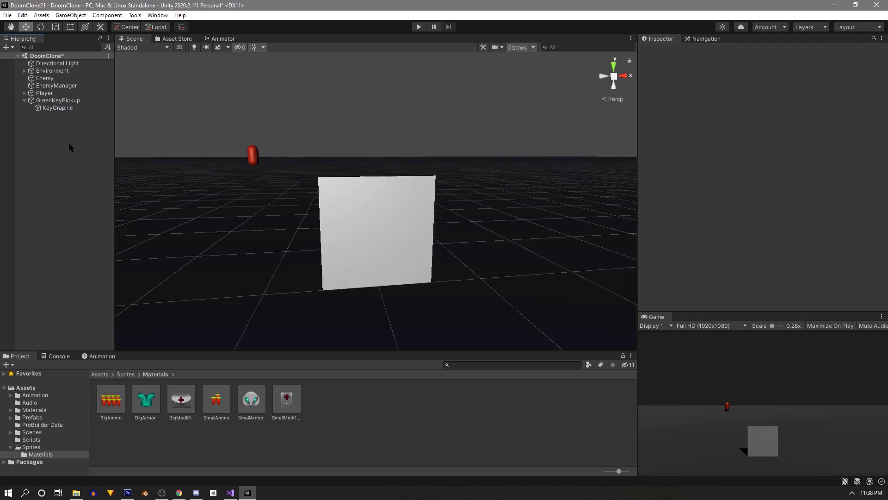
click(63, 108)
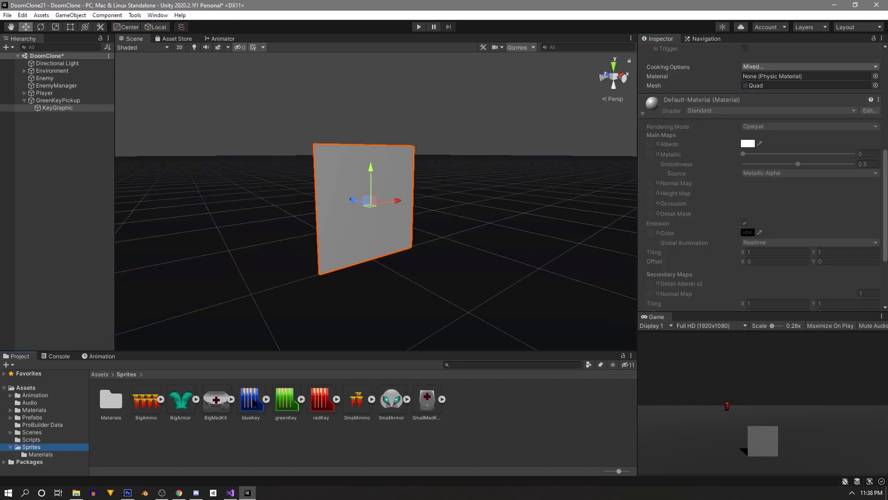
drag(286, 399, 359, 176)
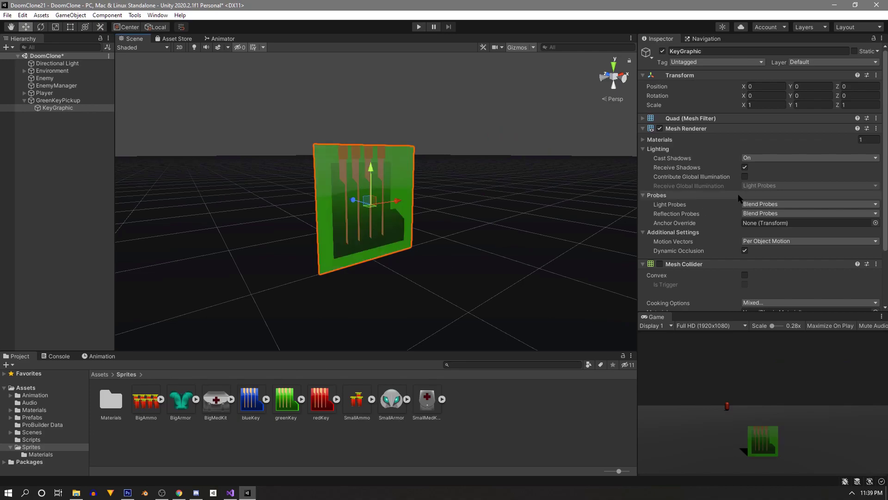
- Set the shader of KeyGraphic's material to Sprites/Default and add the Sprite Rotator component to KeyGraphic
scroll(736, 206, down, 3)
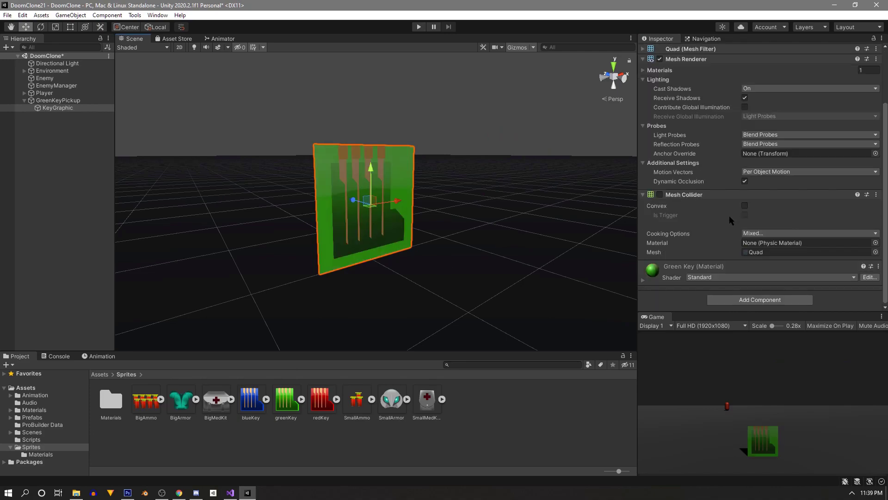
click(708, 278)
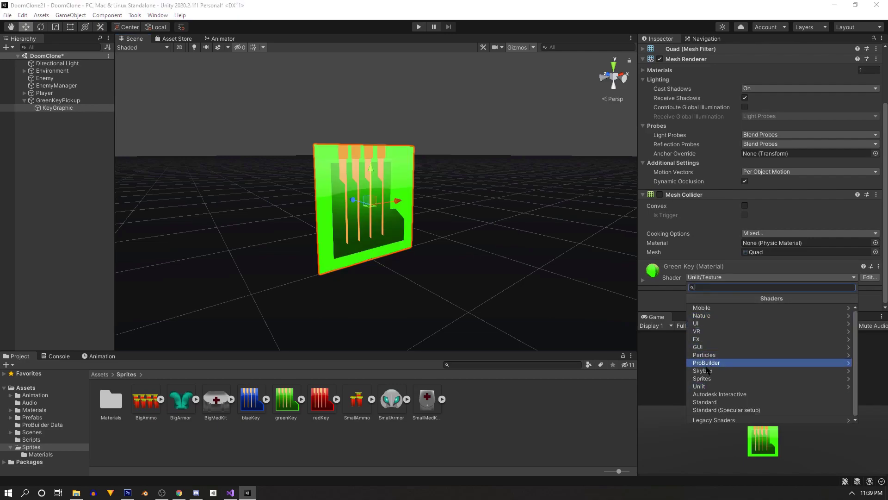
click(714, 363)
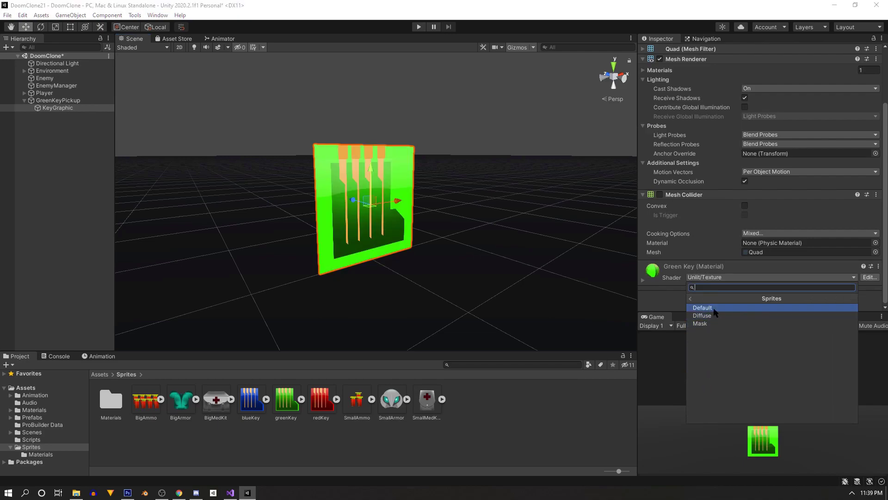
click(712, 308)
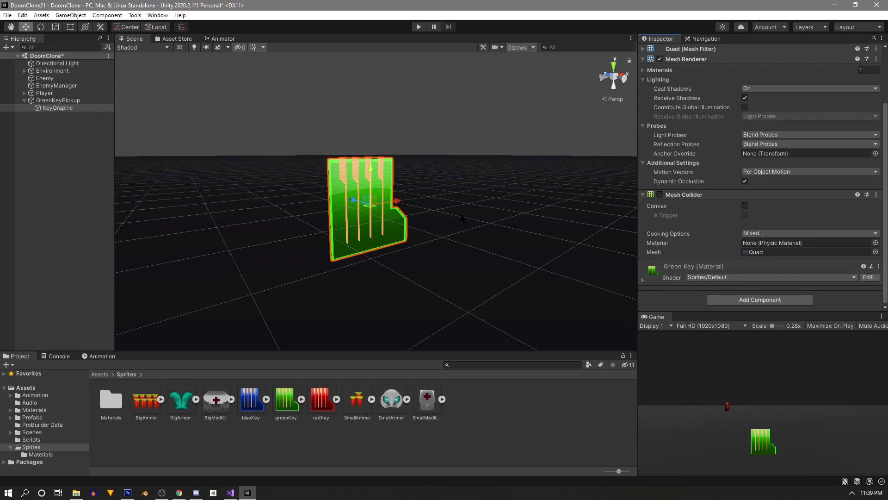
click(749, 299)
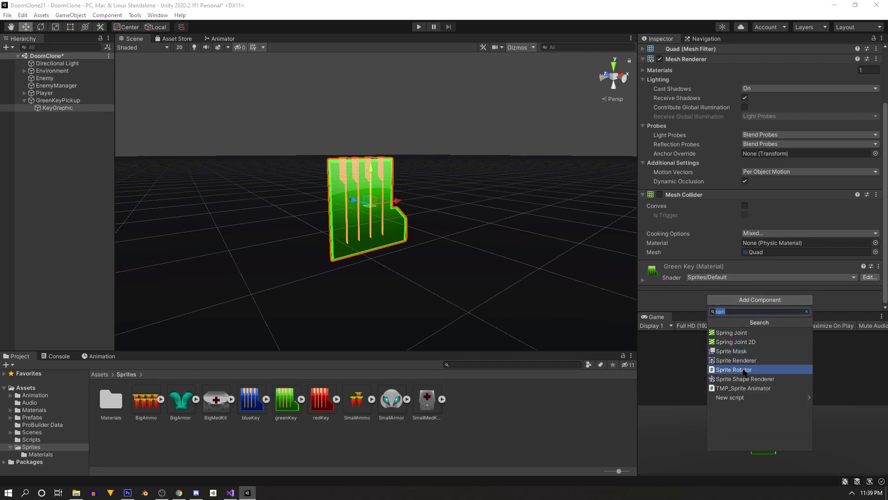
click(743, 370)
- Raise GreenKeyPickup in the scene to a Y position of 1
click(58, 101)
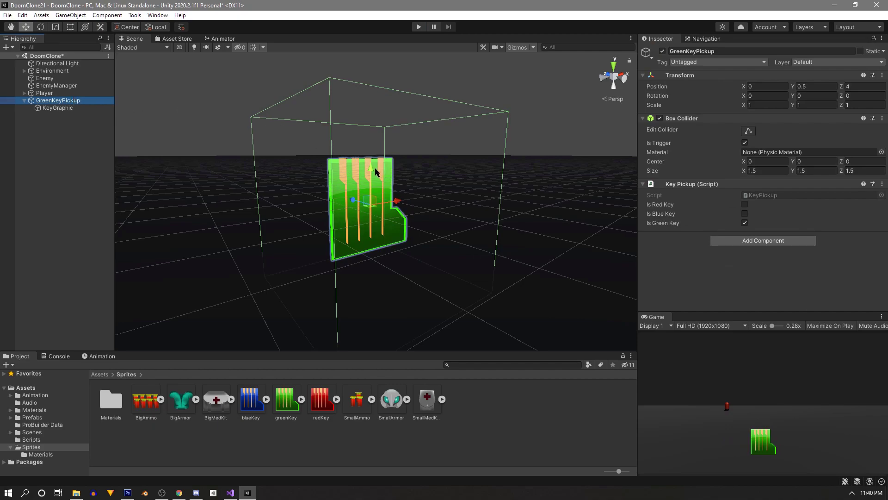
drag(375, 172, 382, 117)
middle_drag(382, 117, 447, 116)
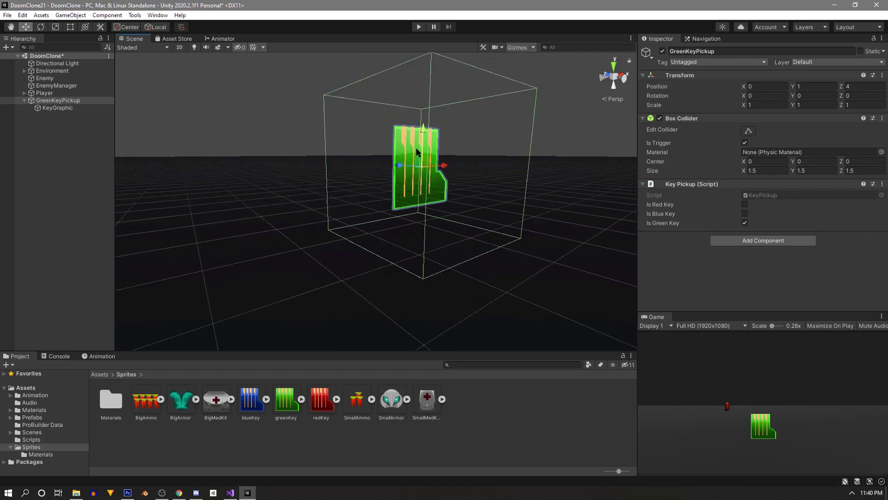
- Use the Rect tool to stretch KeyGraphic taller by pulling its upper edge upward
click(57, 108)
click(70, 26)
drag(420, 124, 420, 93)
- Run the game to check the green key pickup, and stop play mode
key(ctrl+p)
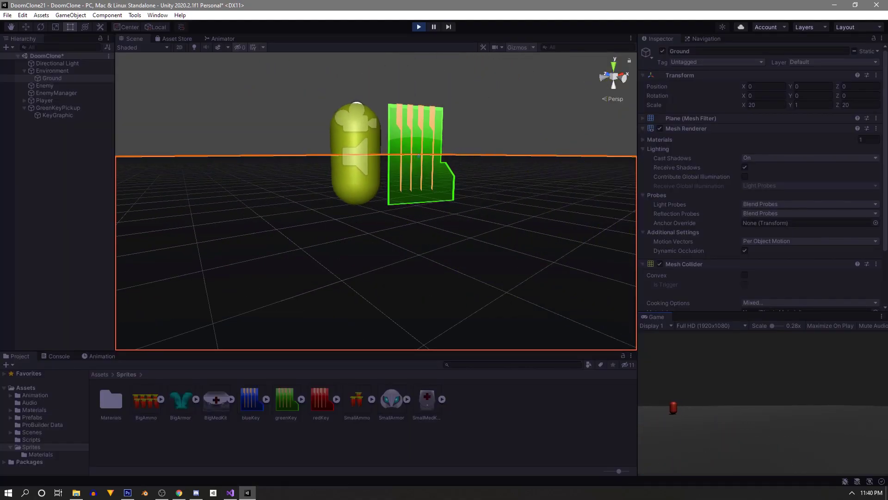
key(ctrl+p)
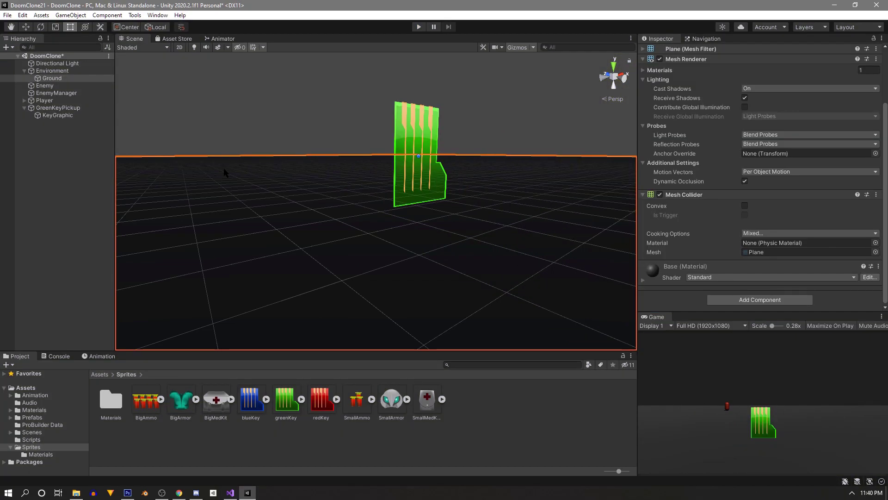
- Open the KeyPickup script and add Destroy(gameObject); after the green key check inside the Player tag condition, and save it
click(441, 195)
double_click(769, 197)
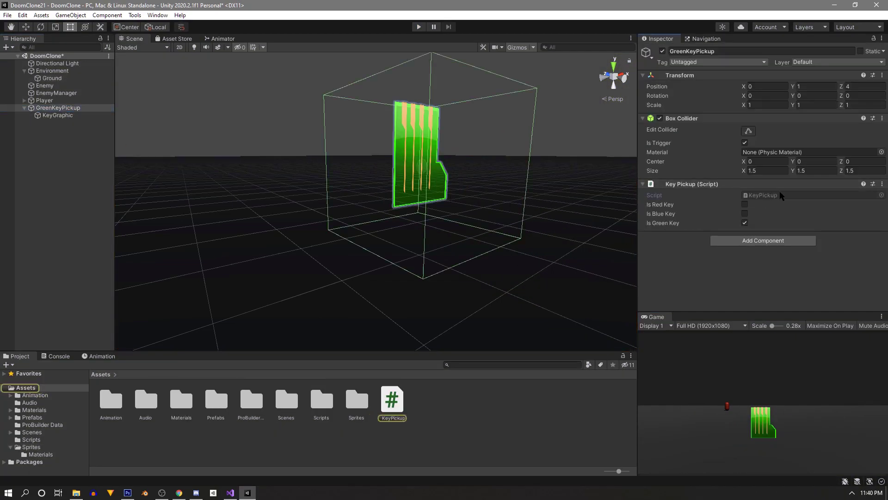
click(252, 384)
key(Return)
key(Return)
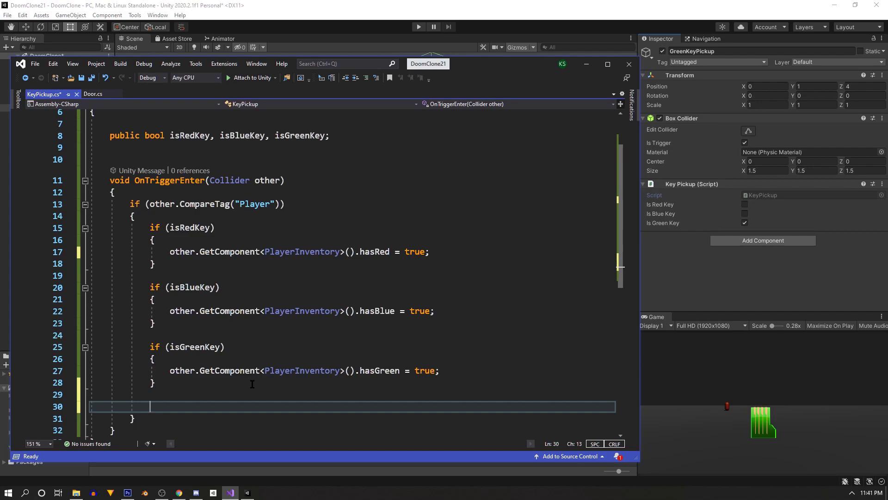
text(Destr)
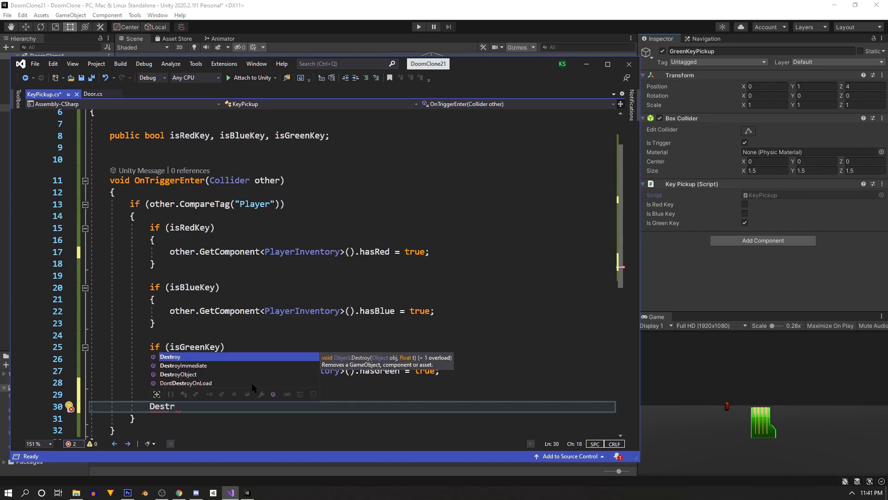
key(Tab)
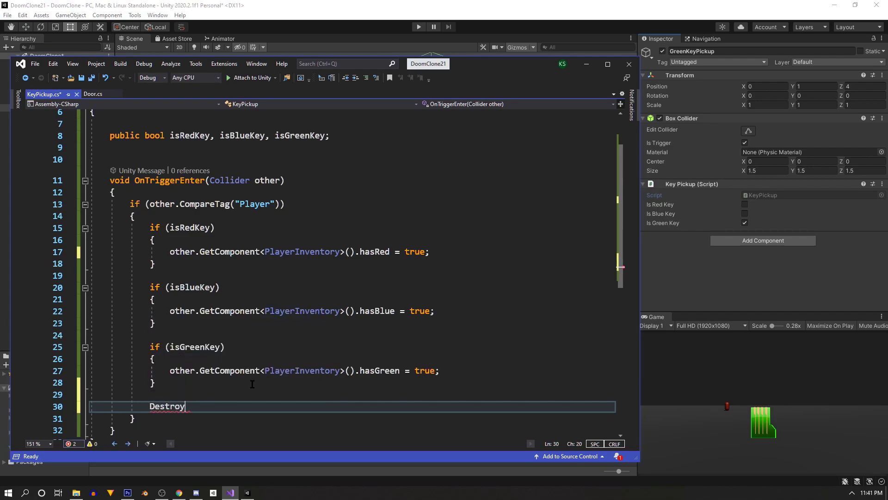
text((gam)
key(Tab)
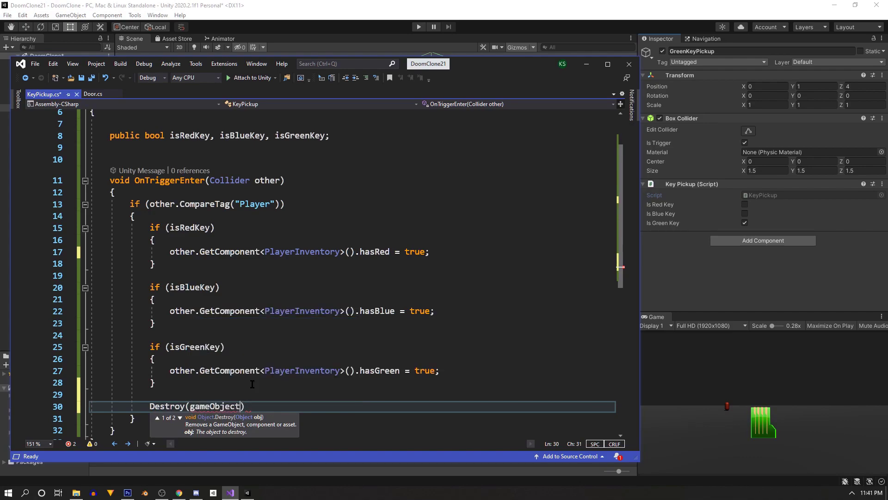
text();)
key(ctrl+s)
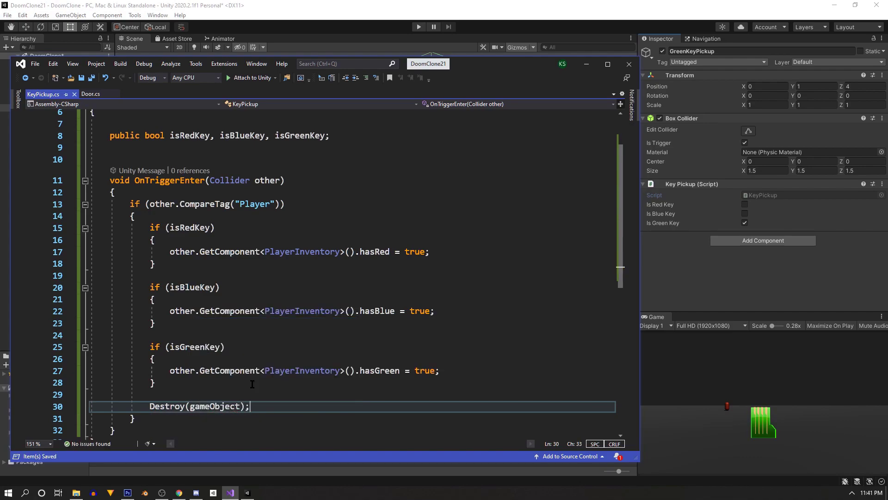
- Return to Unity, select Player to watch its Player Inventory, run the game and walk into the green key
key(alt+Tab)
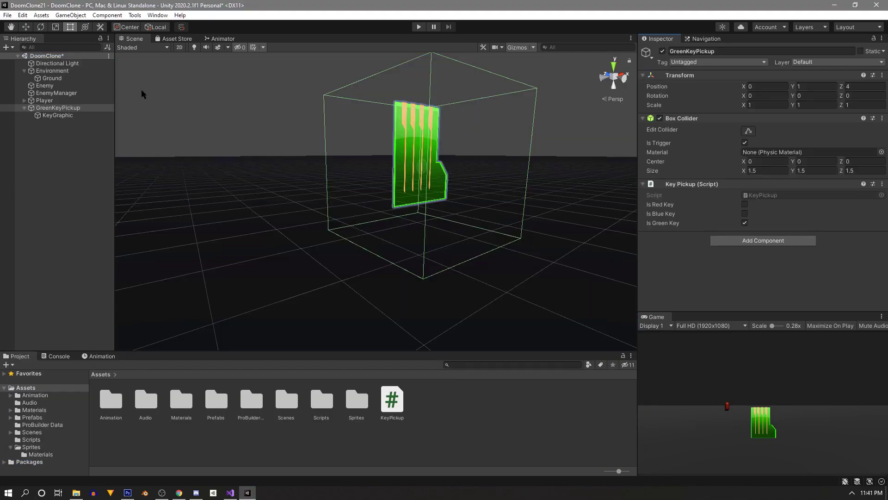
click(54, 101)
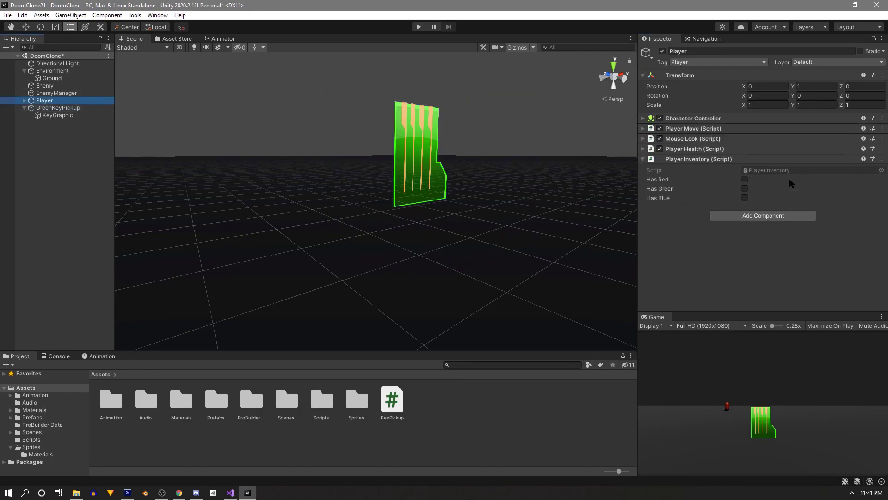
click(419, 27)
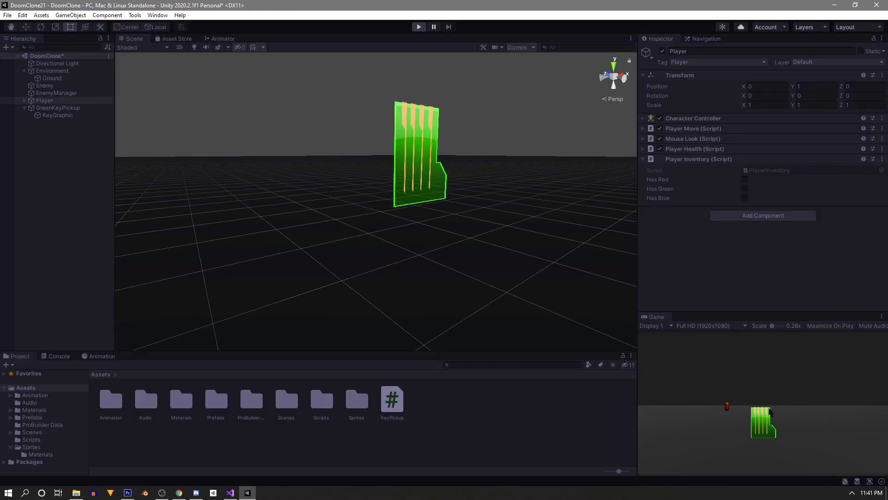
click(795, 411)
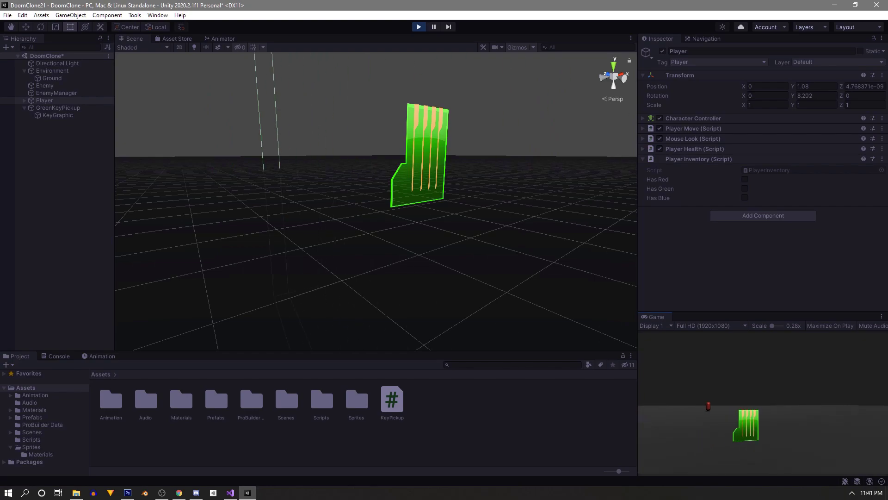
key(w)
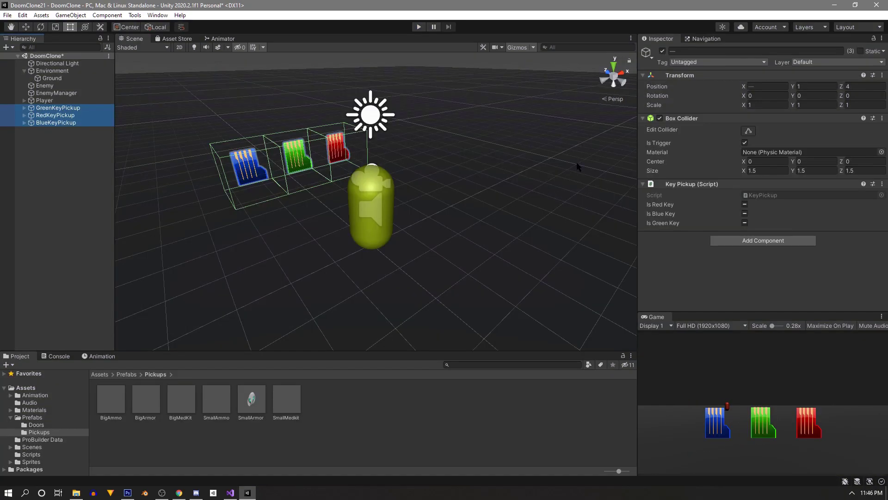
- Reset the transforms of GreenKeyPickup, RedKeyPickup and BlueKeyPickup, and save each one as a prefab in Prefabs/Pickups
click(882, 75)
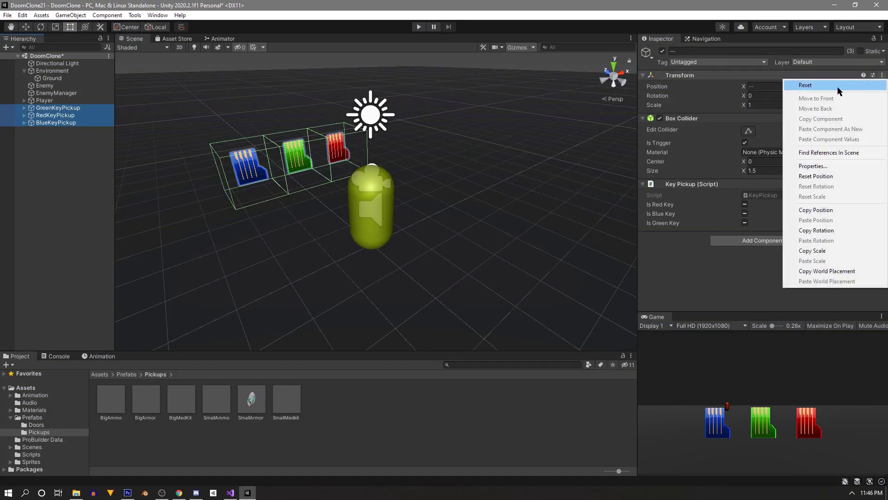
click(830, 88)
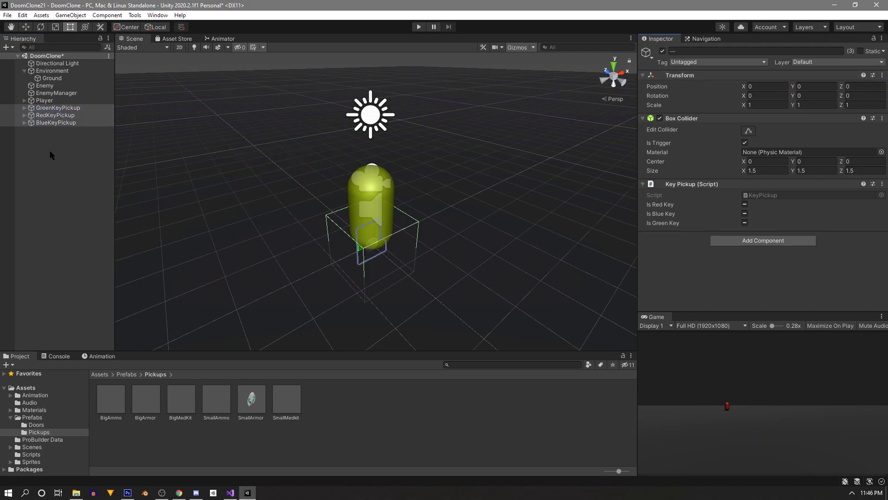
drag(58, 108, 325, 398)
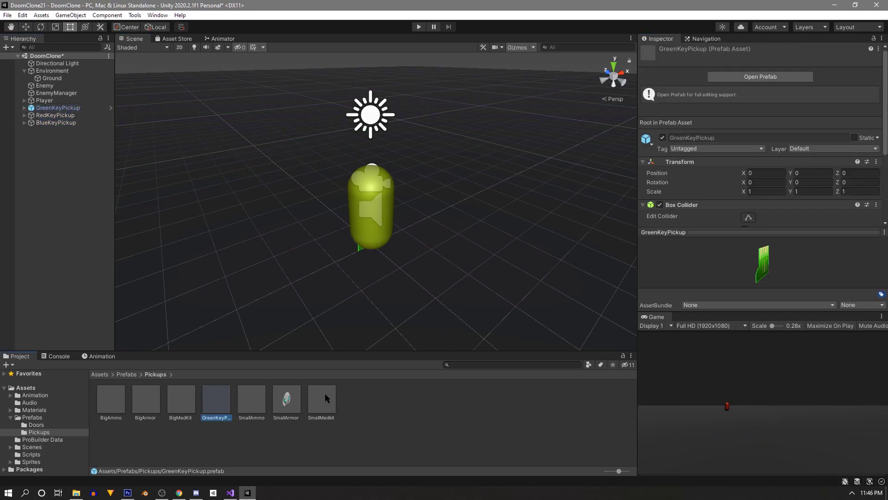
drag(55, 115, 401, 394)
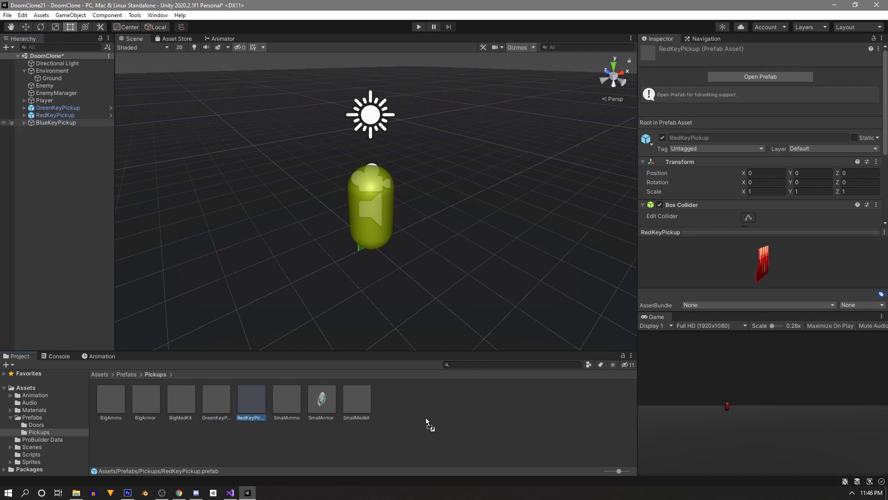
drag(426, 418, 426, 418)
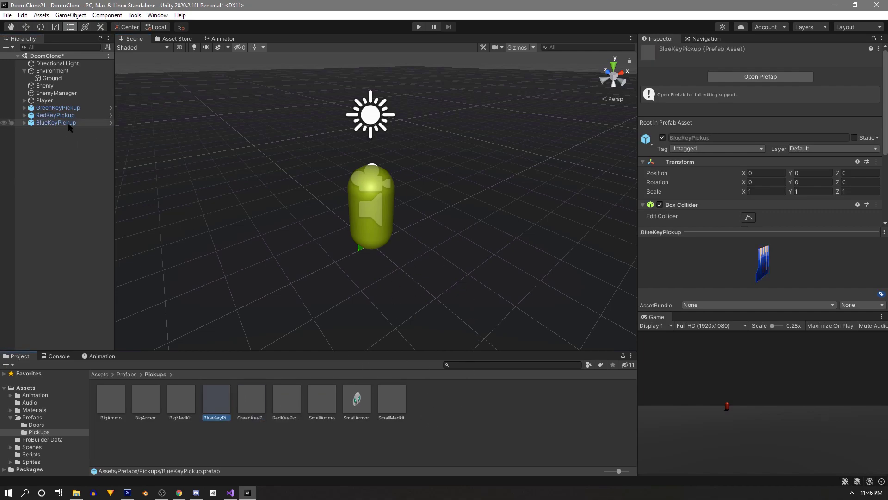
- Delete the green, red and blue key pickup instances from the scene
click(57, 108)
shift+click(56, 122)
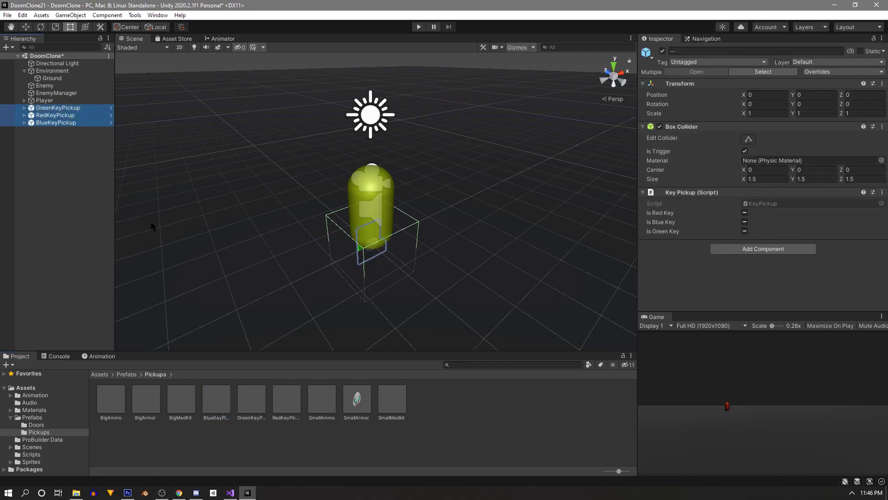
key(Delete)
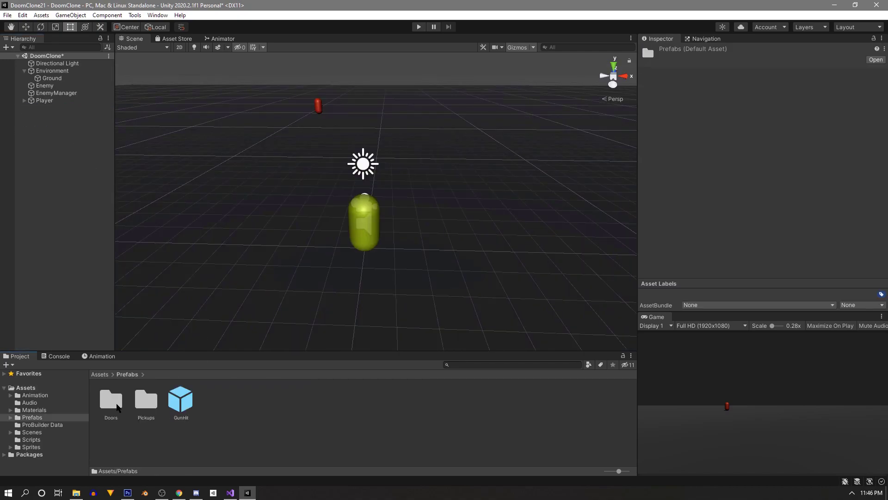
- Place the door prefabs from the Doors folder at separate spots in the scene
double_click(117, 406)
drag(145, 400, 206, 185)
drag(125, 406, 354, 178)
drag(215, 402, 509, 185)
drag(180, 400, 171, 254)
right_drag(208, 231, 240, 232)
scroll(241, 231, down, 2)
- Place the green, blue and red key pickup prefabs from the Pickups folder in the scene
click(38, 432)
drag(251, 398, 501, 217)
drag(216, 399, 527, 287)
drag(287, 399, 446, 301)
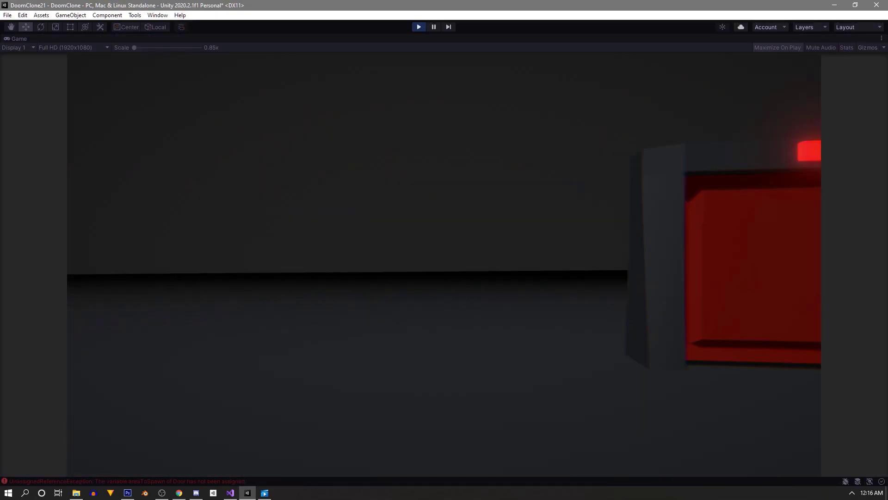
- Walk the player up to the coloured doors in play mode to test how they open
key(w)
key(w)
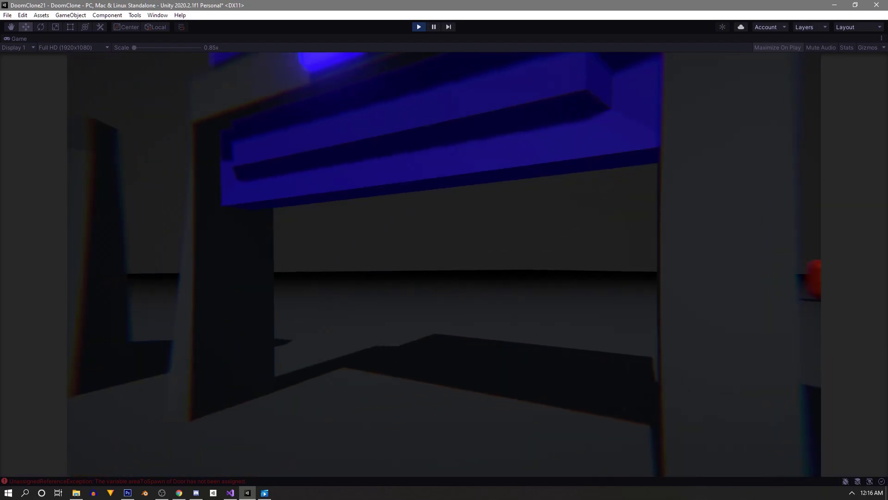